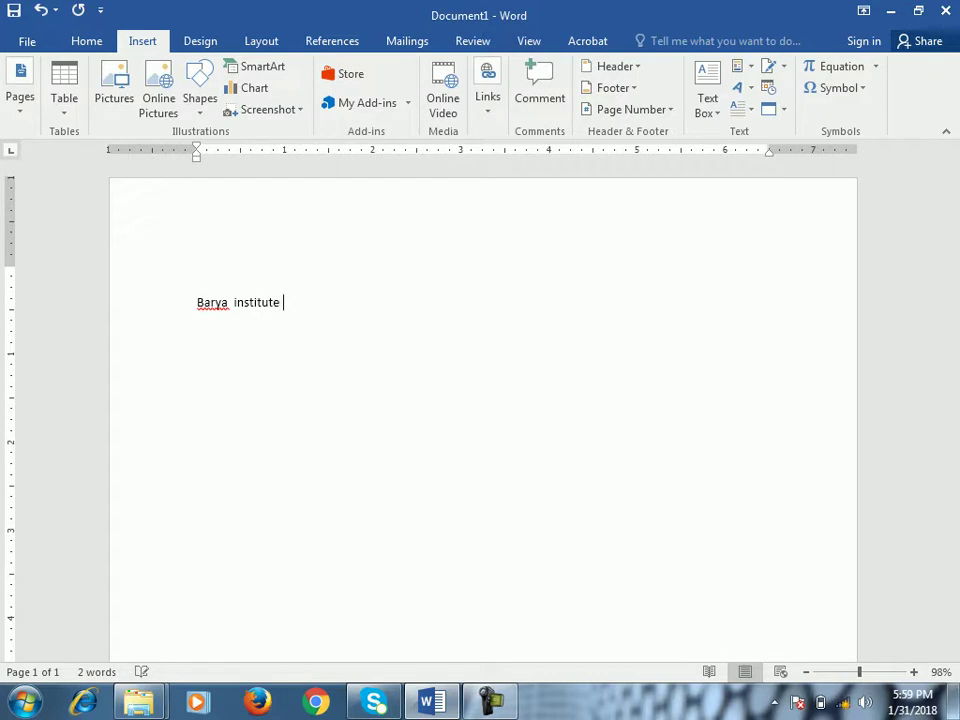
Step: Complete the line as "Barya institute of Information technology" and correct the misspelled word "Informaiton"
text(Informaiton technology)
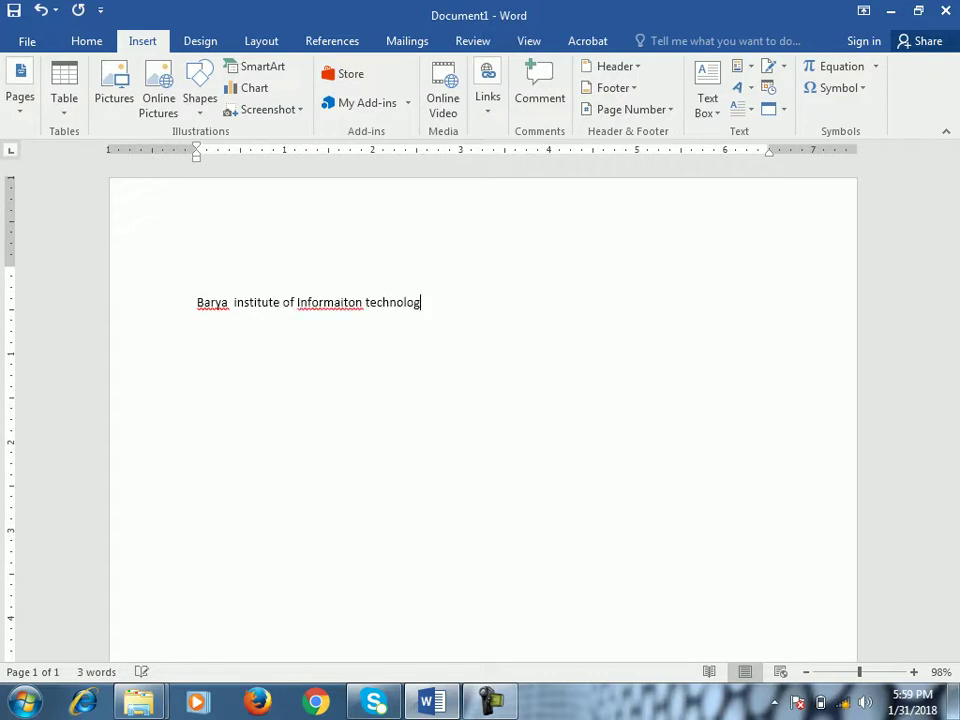
key(alt+F7)
key(Down)
key(Return)
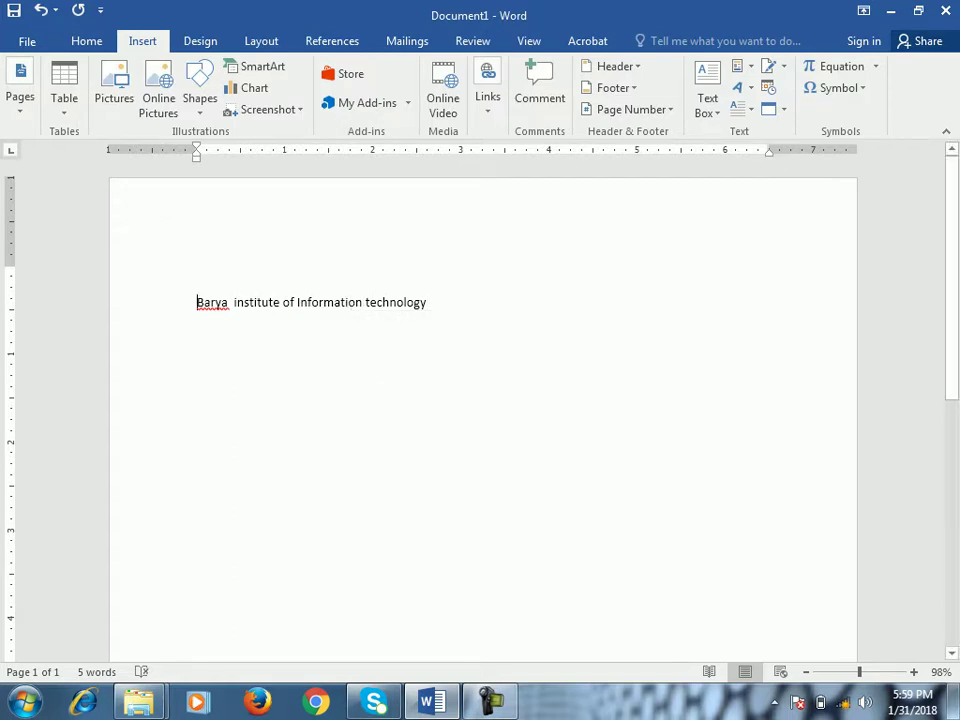
Step: Copy the whole line and paste it eleven times after itself to fill a paragraph on page 1
key(ctrl+a)
key(ctrl+c)
key(Right)
key(ctrl+v)
key(ctrl+v)
key(ctrl+v)
key(ctrl+v)
key(ctrl+v)
key(ctrl+v)
key(ctrl+v)
key(ctrl+v)
key(ctrl+v)
key(ctrl+v)
key(ctrl+v)
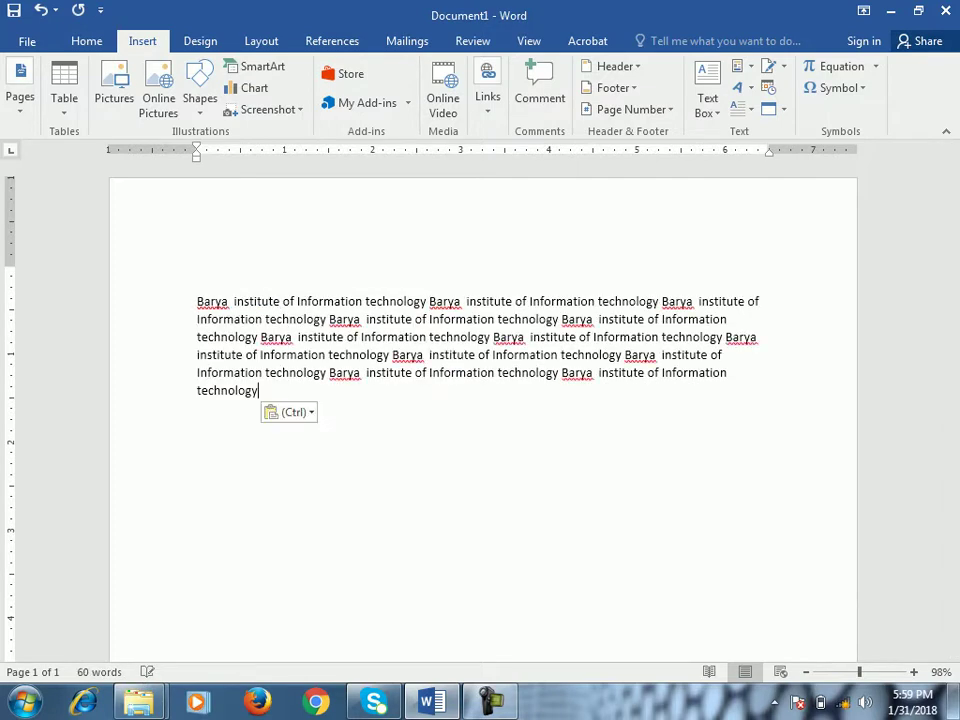
Step: Start a second page with a page break and paste the copied phrase there five times
key(ctrl+Return)
key(ctrl+v)
key(ctrl+v)
key(ctrl+v)
key(ctrl+v)
key(ctrl+v)
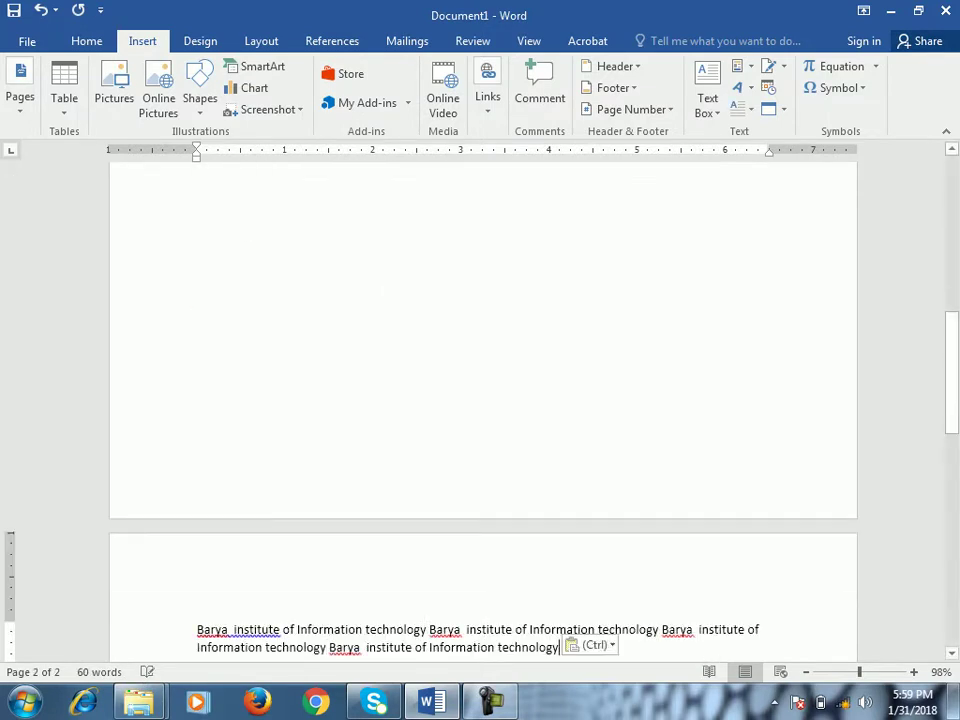
Step: Extend the document to five pages with page breaks, pasting the phrase three times on page 3 and six times on page 4
key(ctrl+Return)
key(ctrl+v)
key(ctrl+v)
key(ctrl+v)
key(ctrl+Return)
key(ctrl+Return)
key(ctrl+v)
key(ctrl+v)
key(ctrl+v)
key(ctrl+v)
key(ctrl+v)
key(ctrl+v)
key(ctrl+Return)
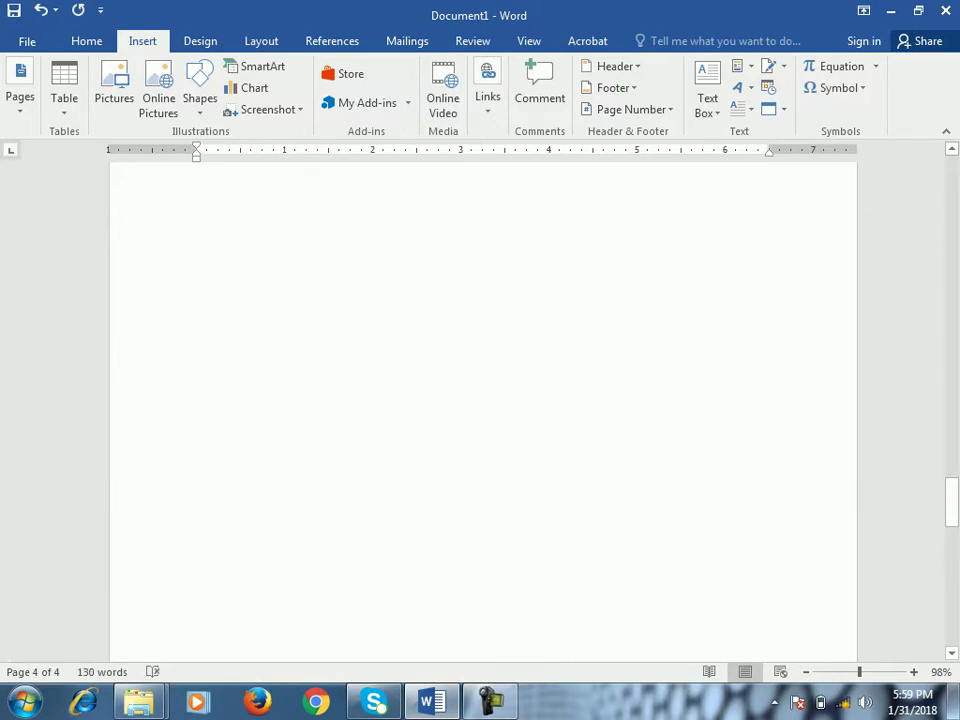
Step: Examine the header area on page 1 and browse the gallery of built-in header designs
drag(951, 500, 951, 172)
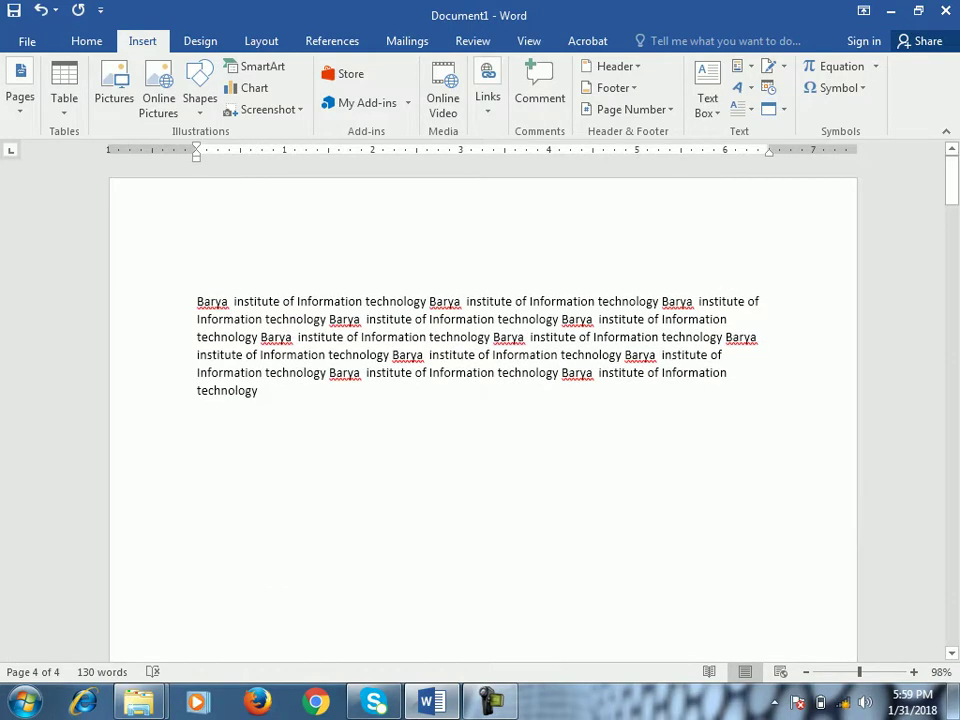
double_click(197, 262)
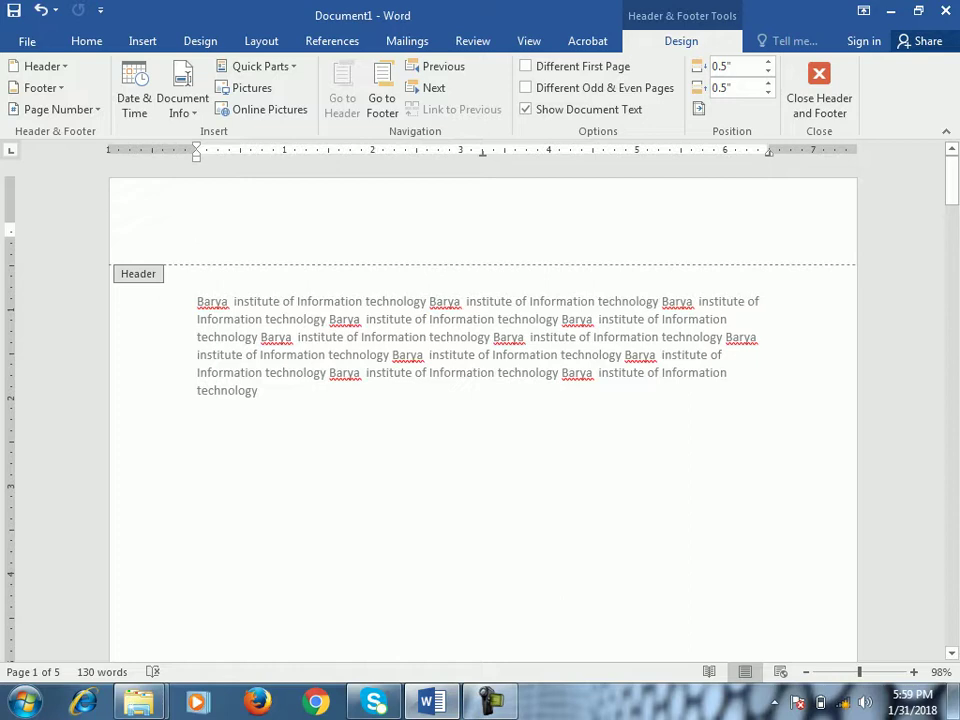
key(Escape)
click(142, 41)
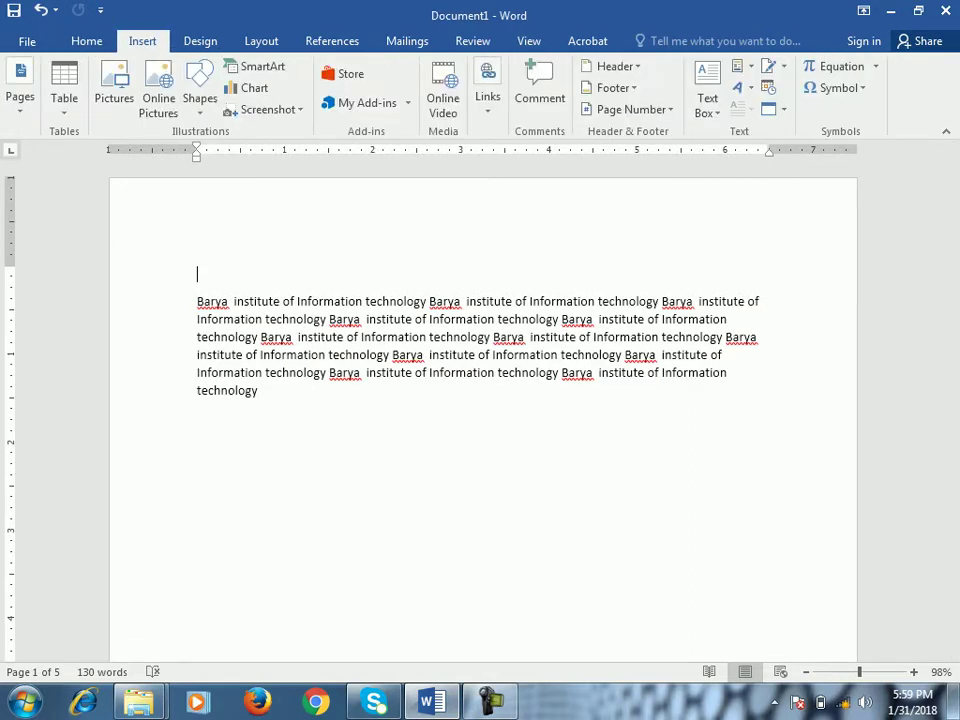
click(614, 66)
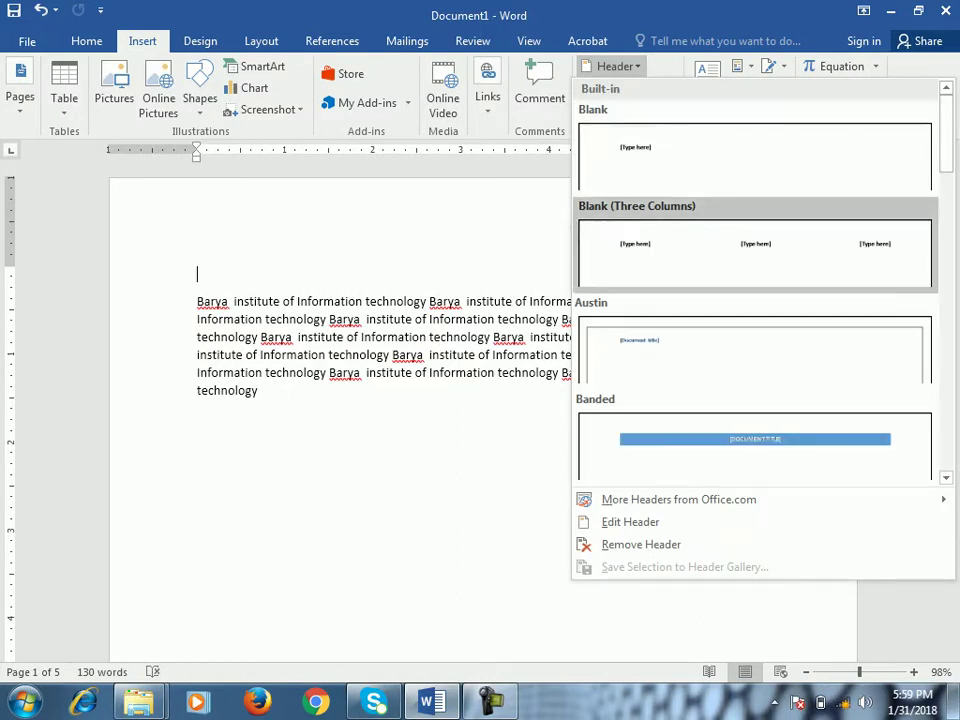
scroll(755, 280, down, 5)
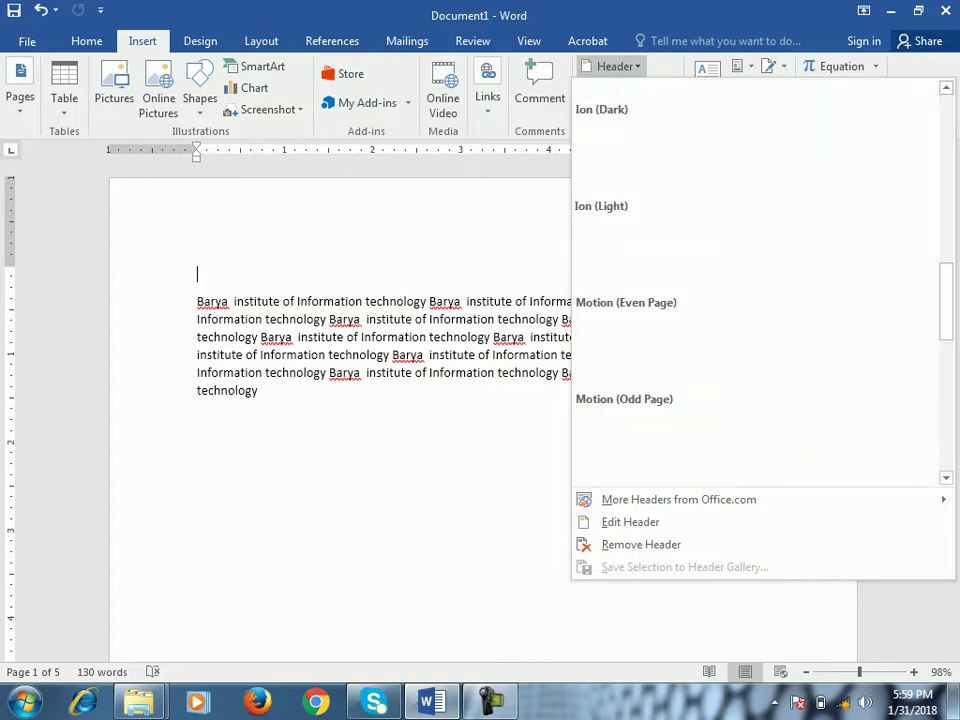
scroll(755, 280, up, 5)
key(Escape)
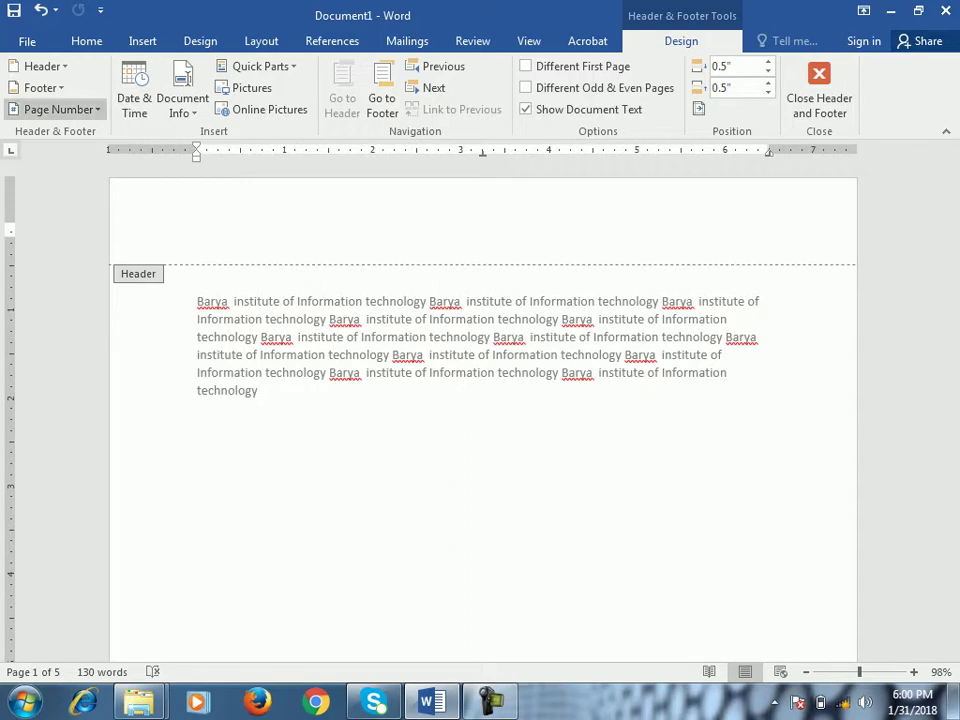
Step: Insert an Accent Bar, Left page number in the page margin, and undo the insertion
click(60, 109)
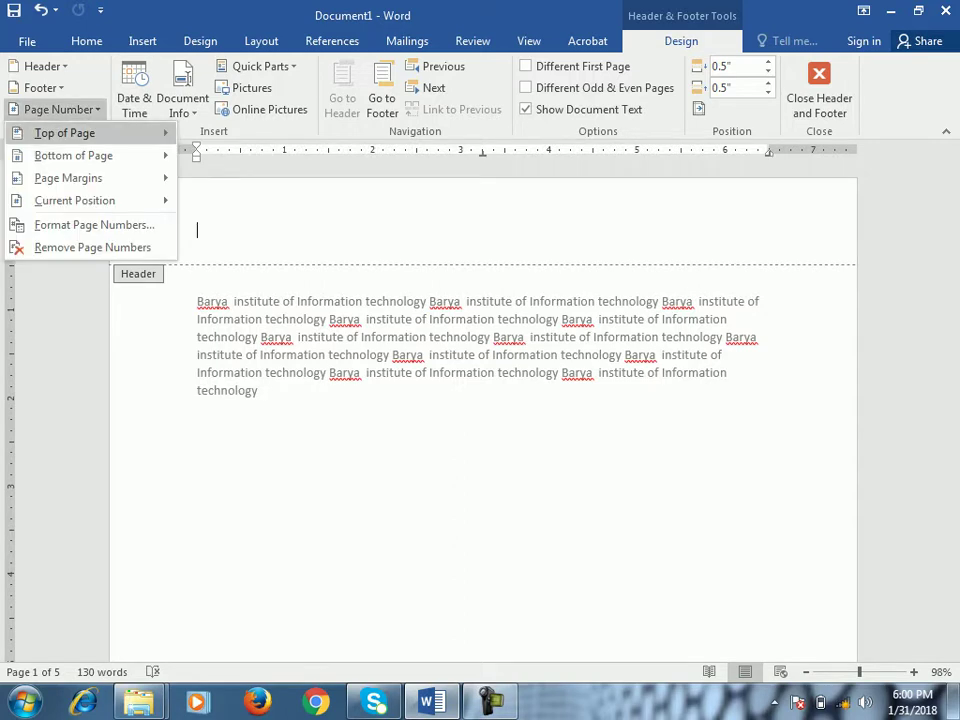
mouse_move(64, 133)
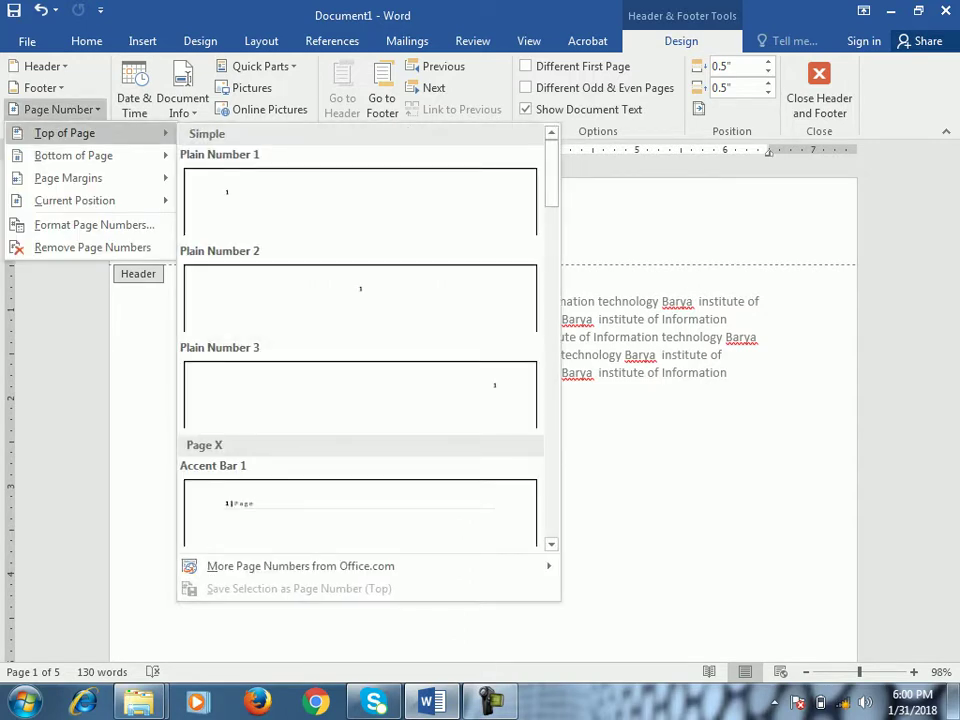
mouse_move(73, 155)
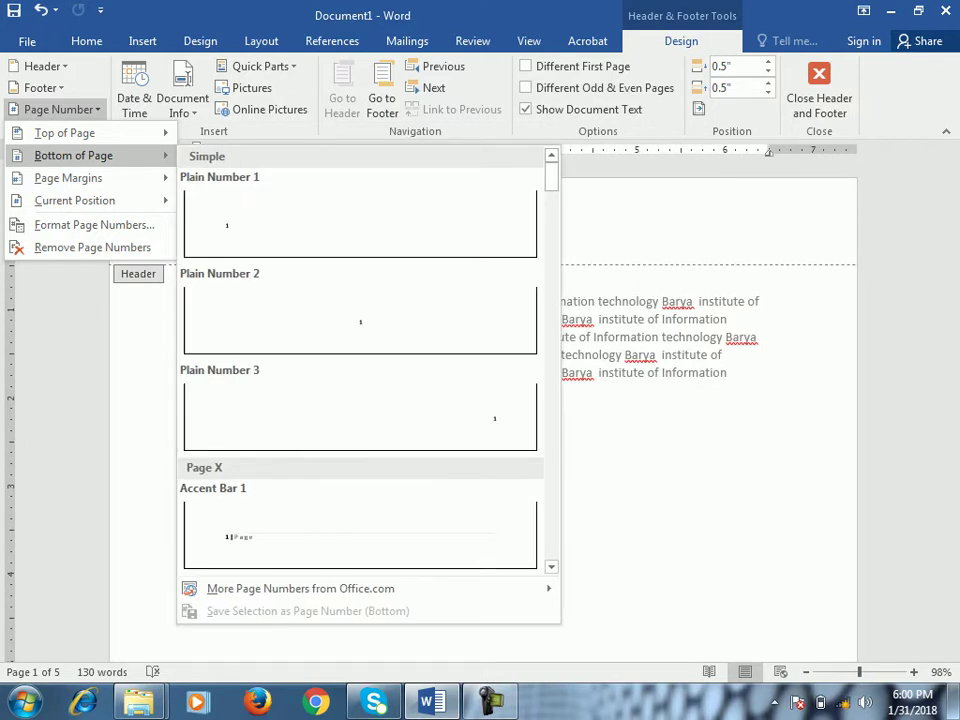
mouse_move(68, 178)
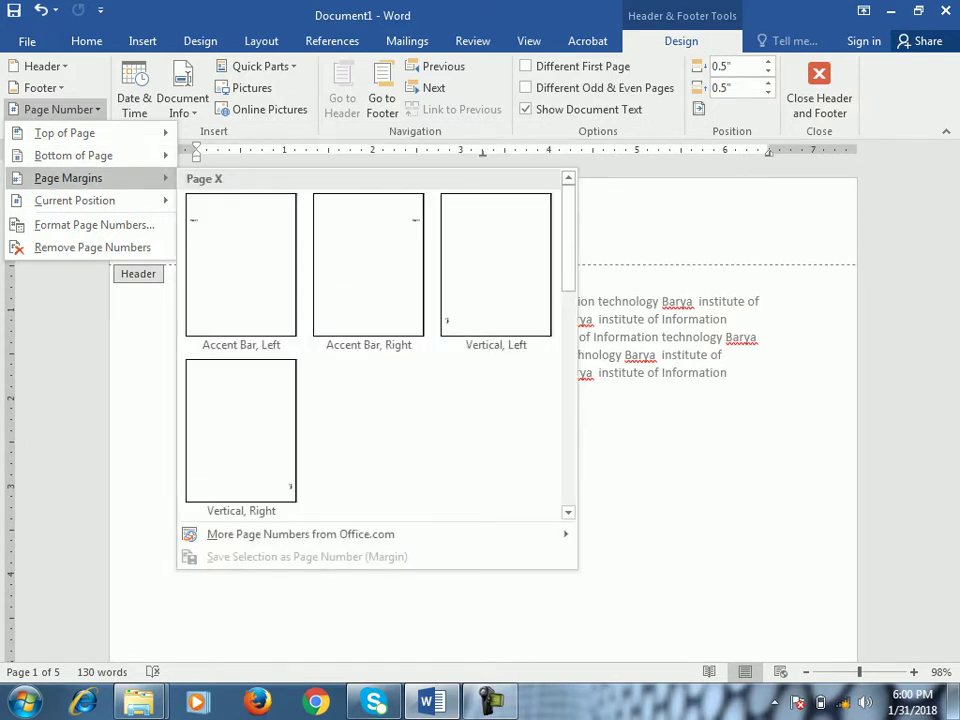
click(240, 265)
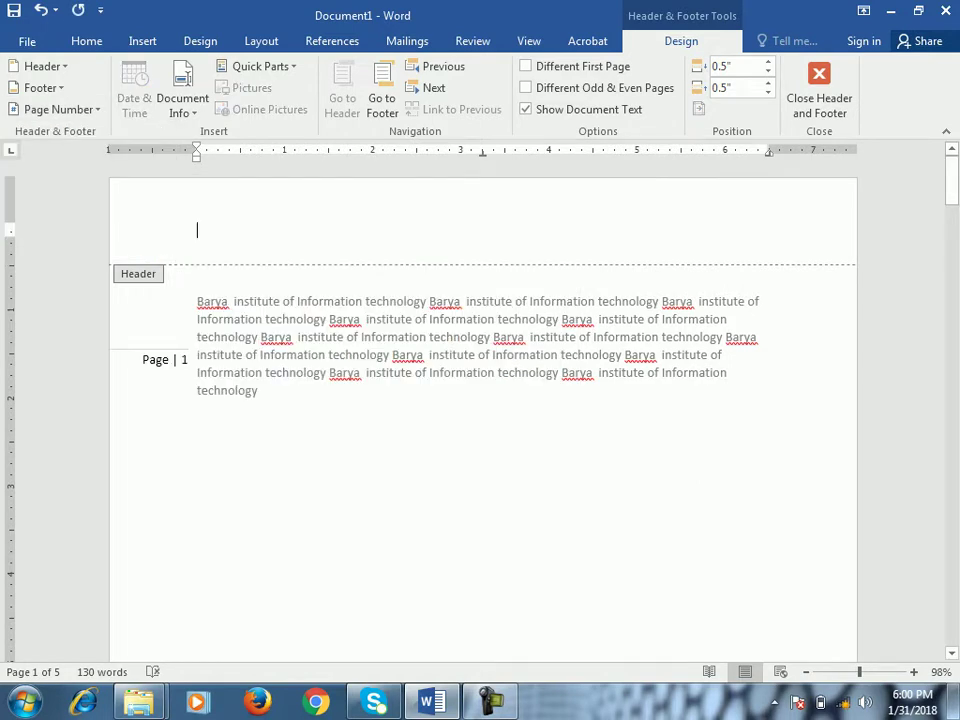
key(ctrl+z)
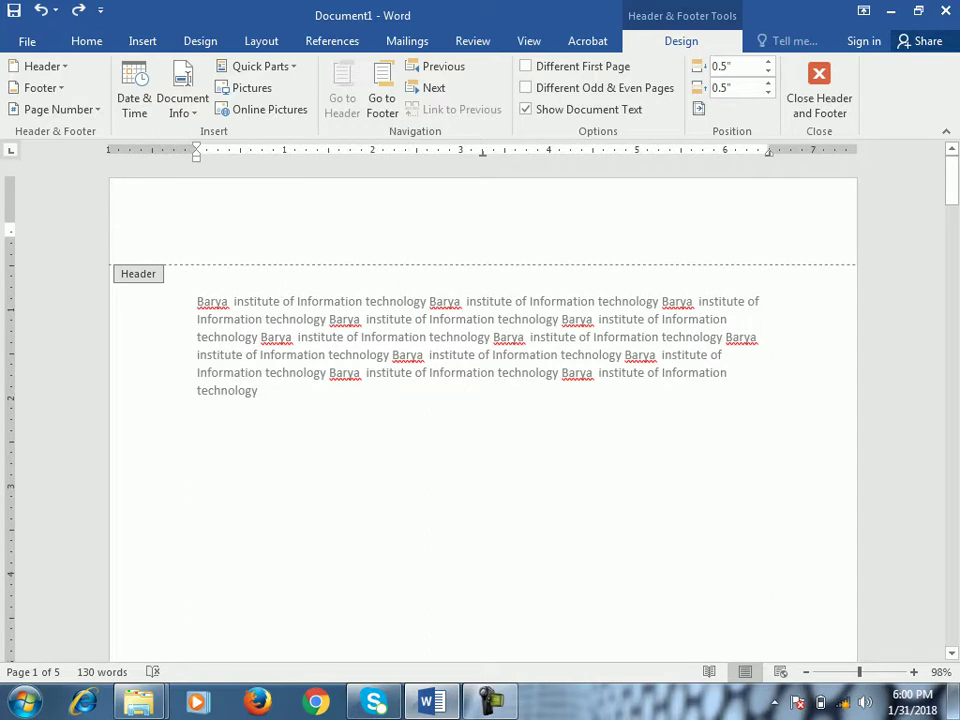
Step: Paste "Barya institute of Information technology" into the page header and select the header text
key(ctrl+v)
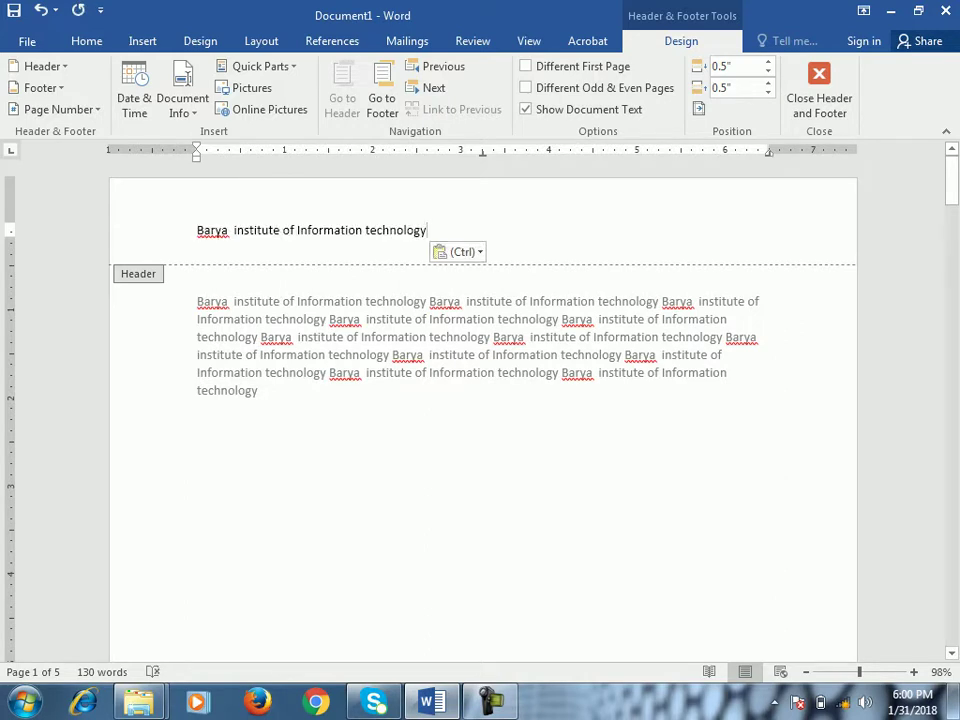
key(ctrl+a)
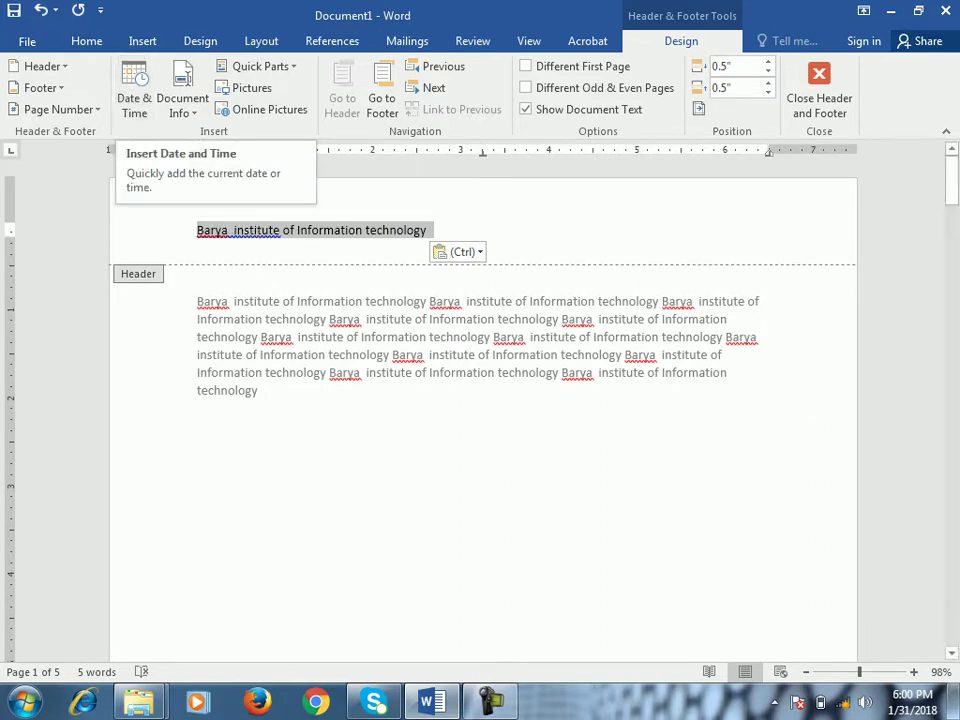
Step: Insert the date into the page 1 footer in the format "Wednesday, January 31, 2018" and check the footers on the following pages
scroll(483, 410, down, 10)
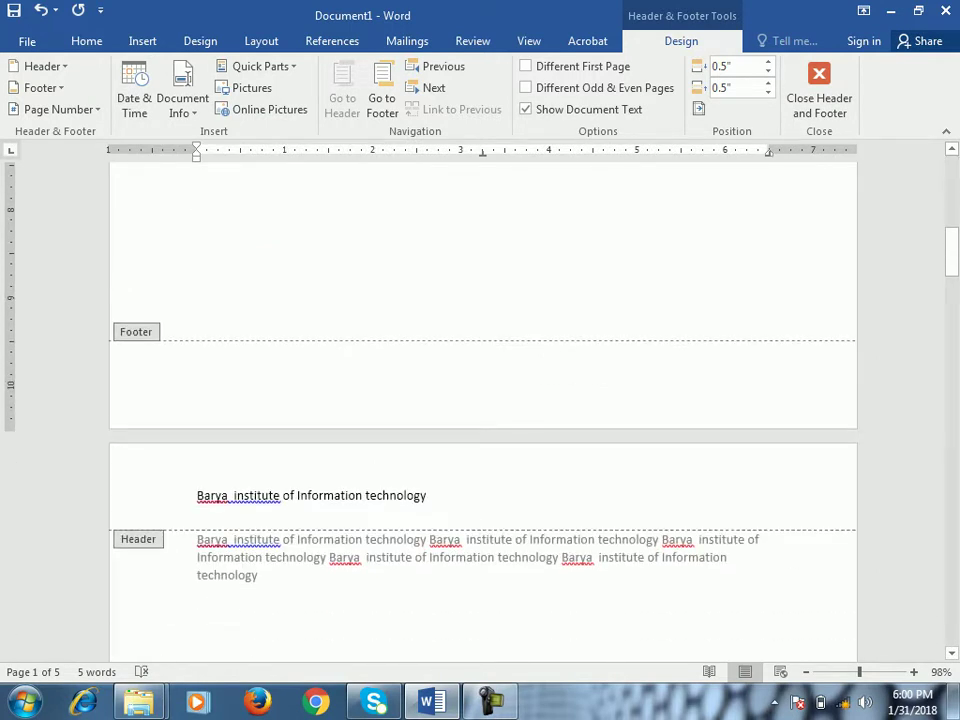
click(199, 377)
click(134, 97)
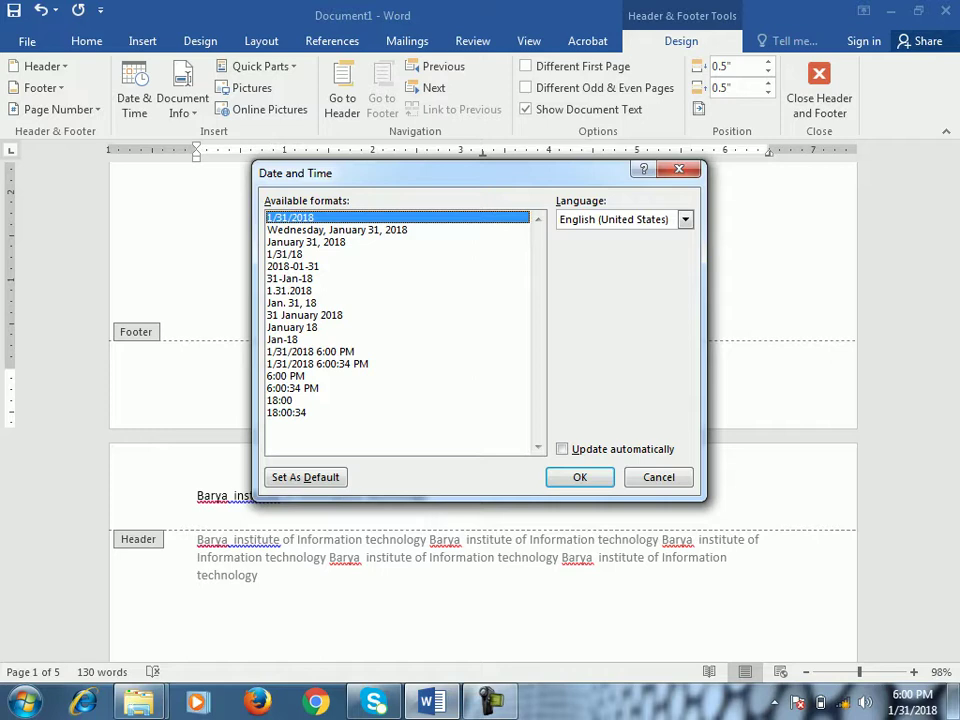
click(337, 230)
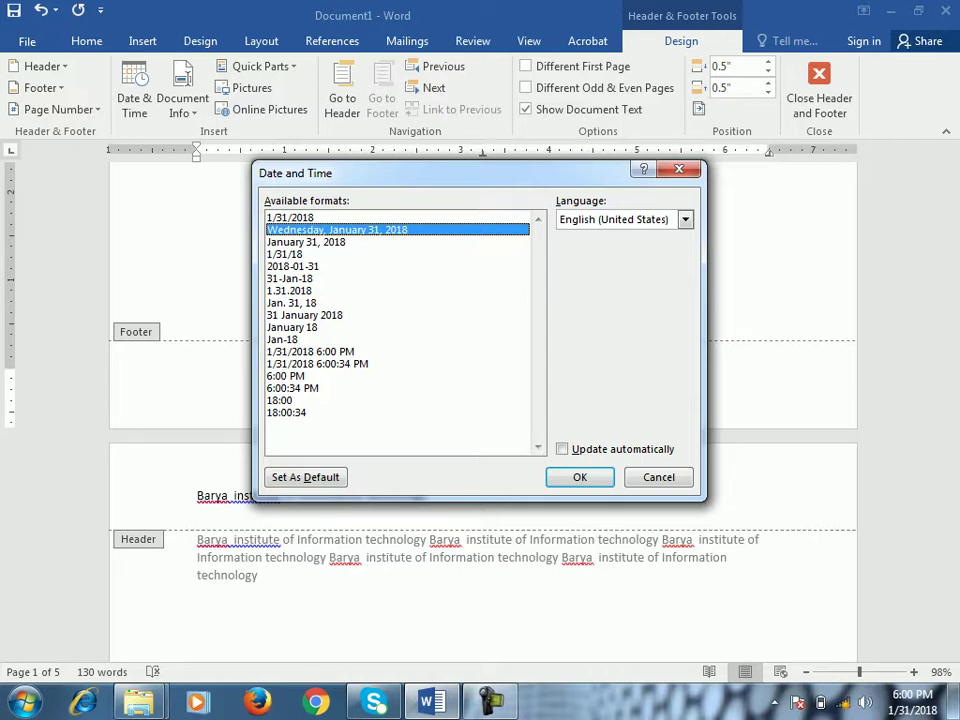
key(Return)
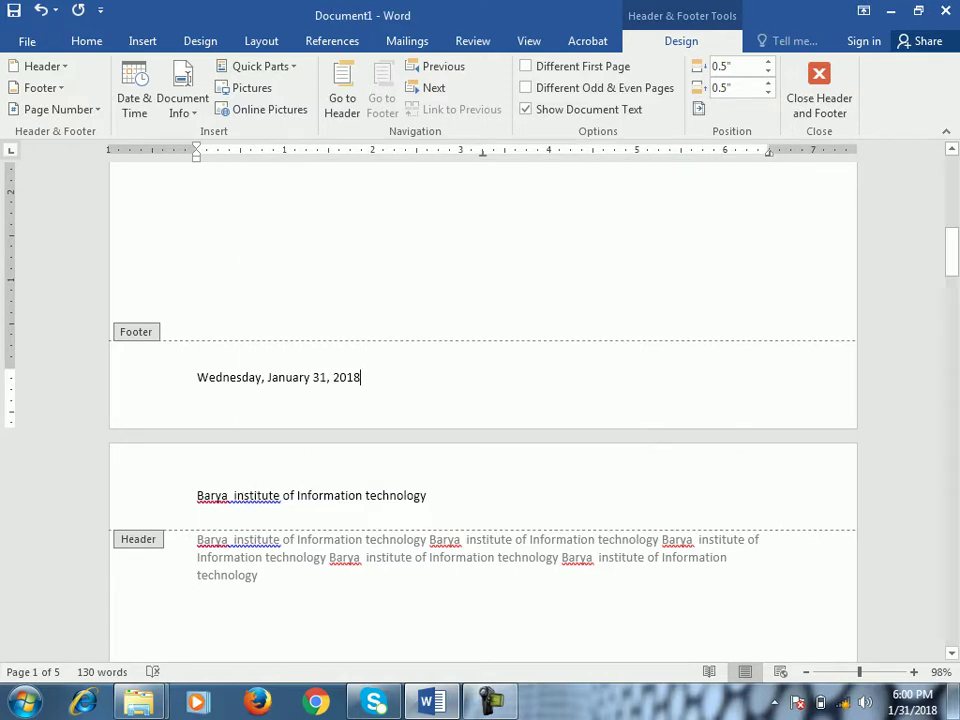
scroll(483, 411, down, 15)
scroll(483, 411, up, 13)
scroll(483, 411, up, 1)
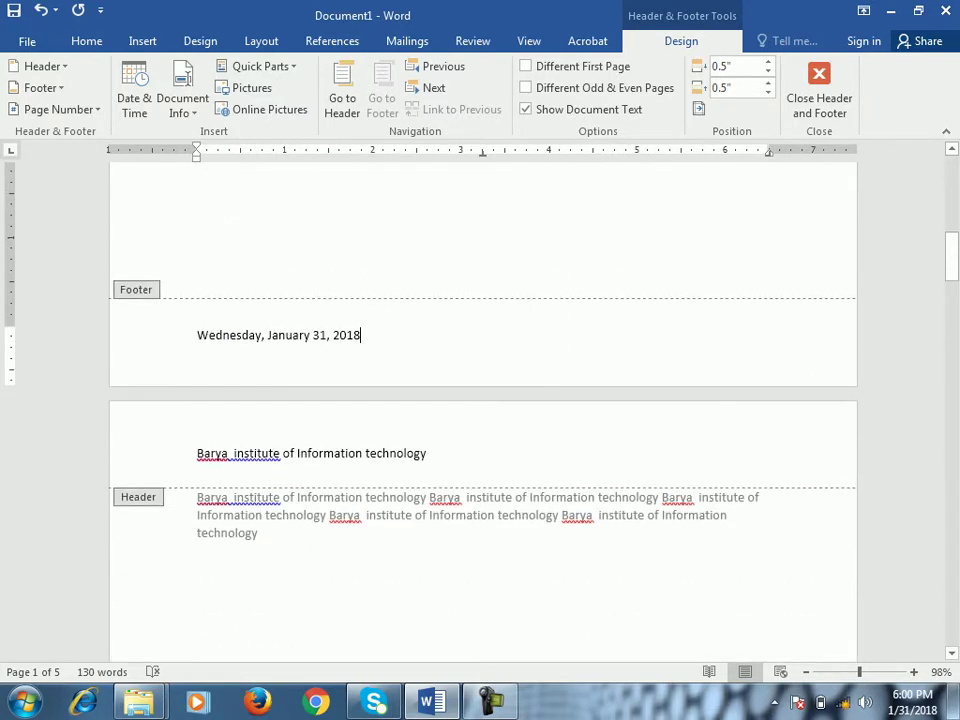
scroll(483, 411, up, 2)
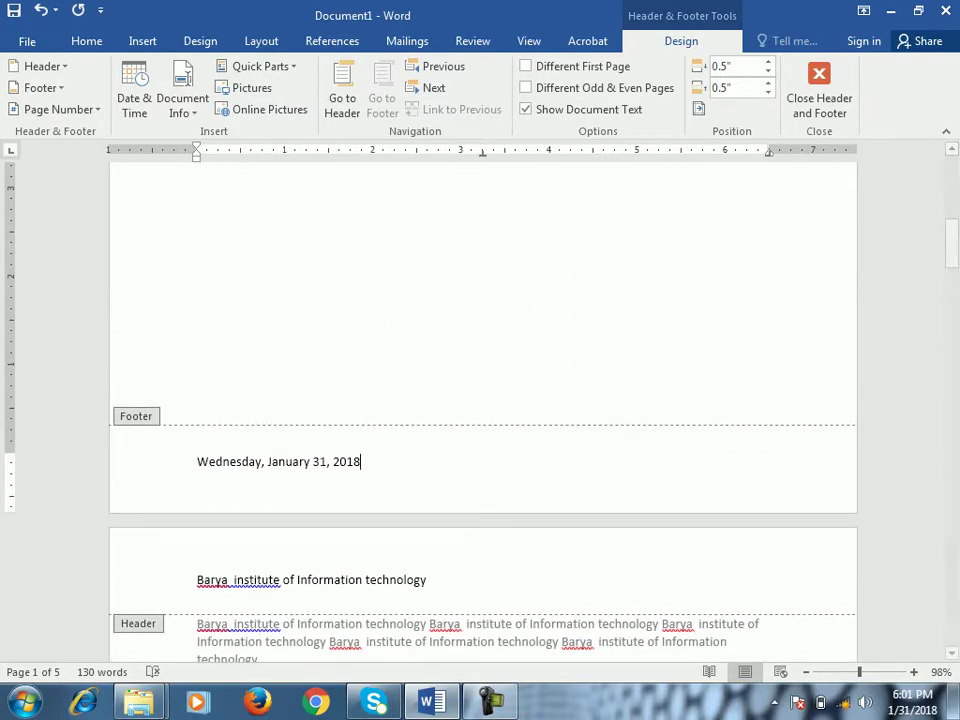
Step: Review the document info choices and show all properties of the document, including its author, and return to the footer
click(182, 100)
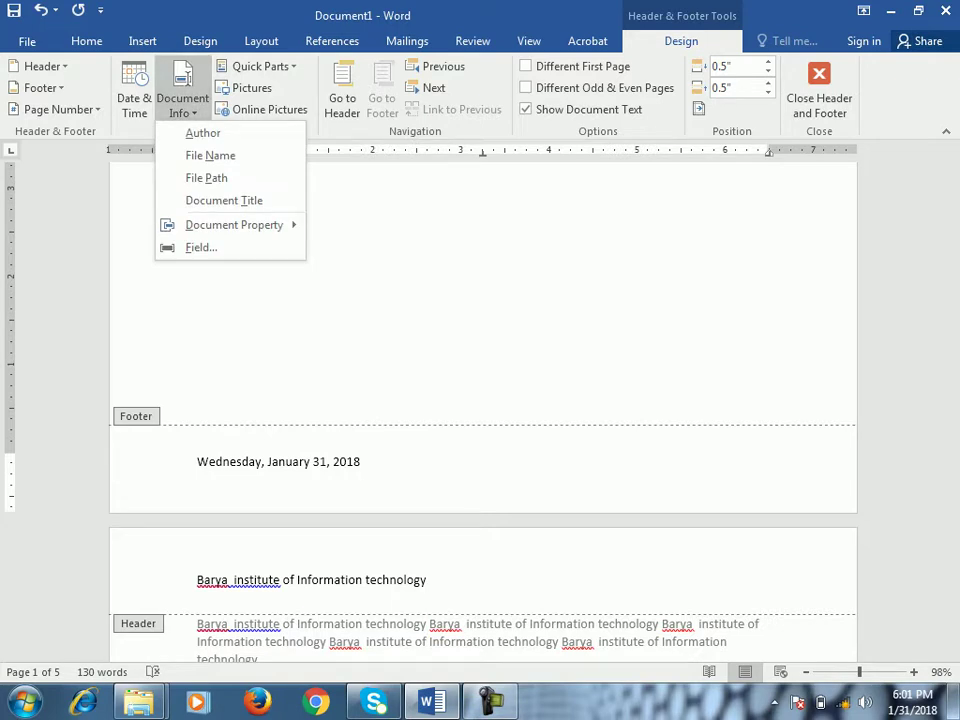
click(27, 41)
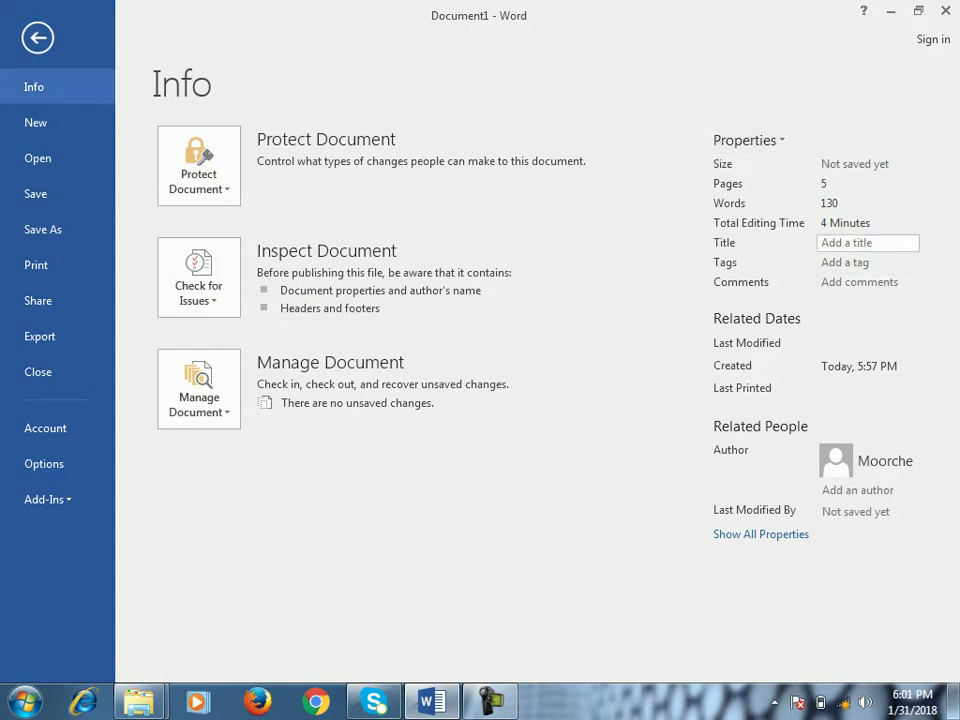
click(857, 490)
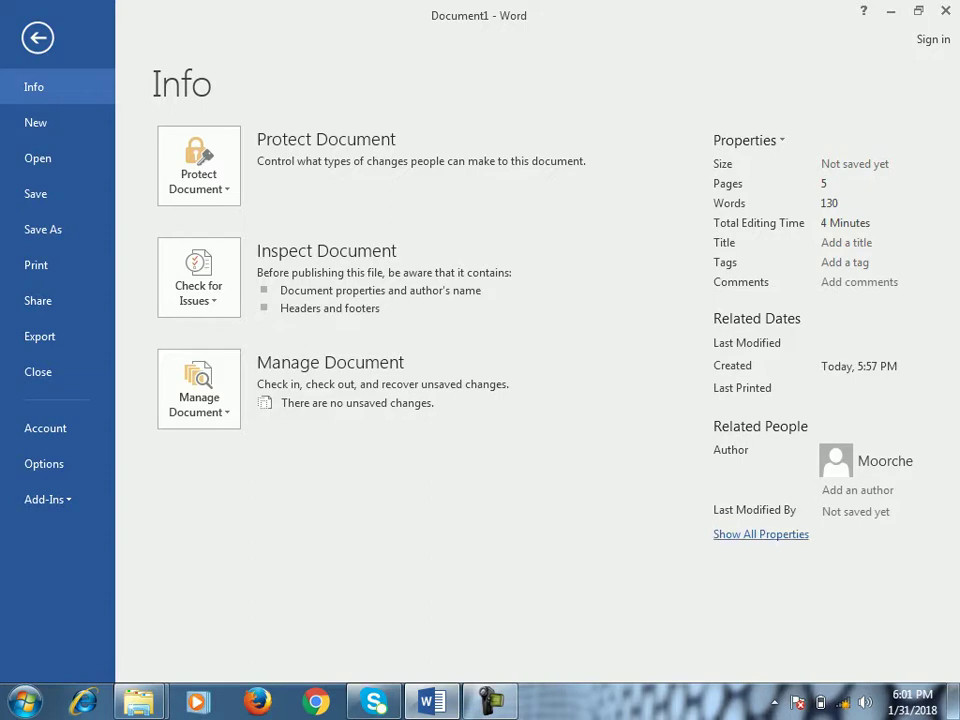
click(761, 534)
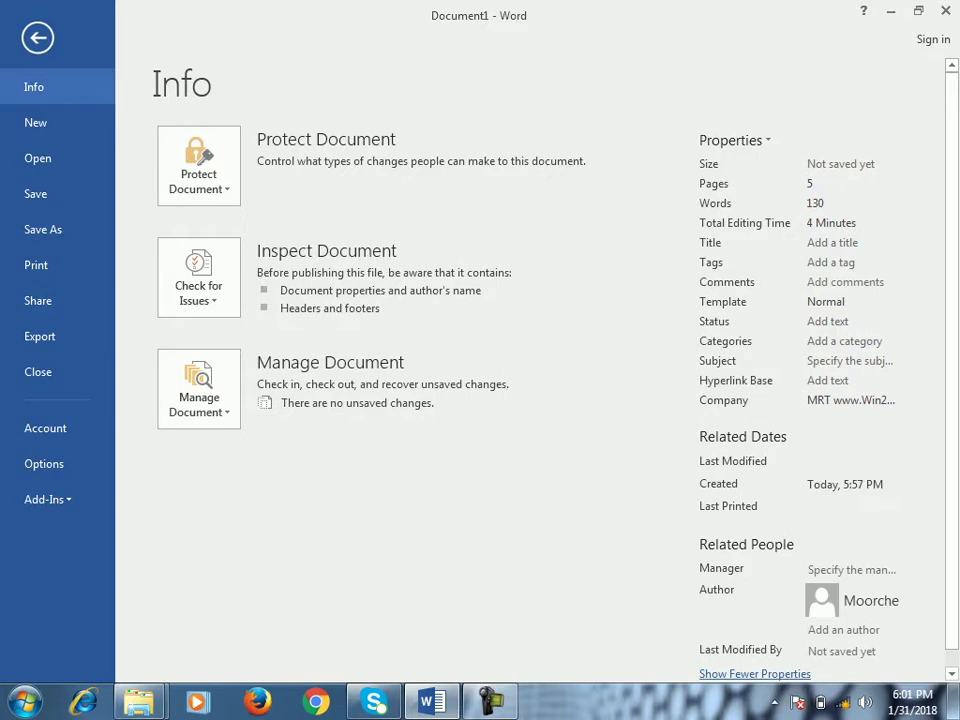
click(37, 37)
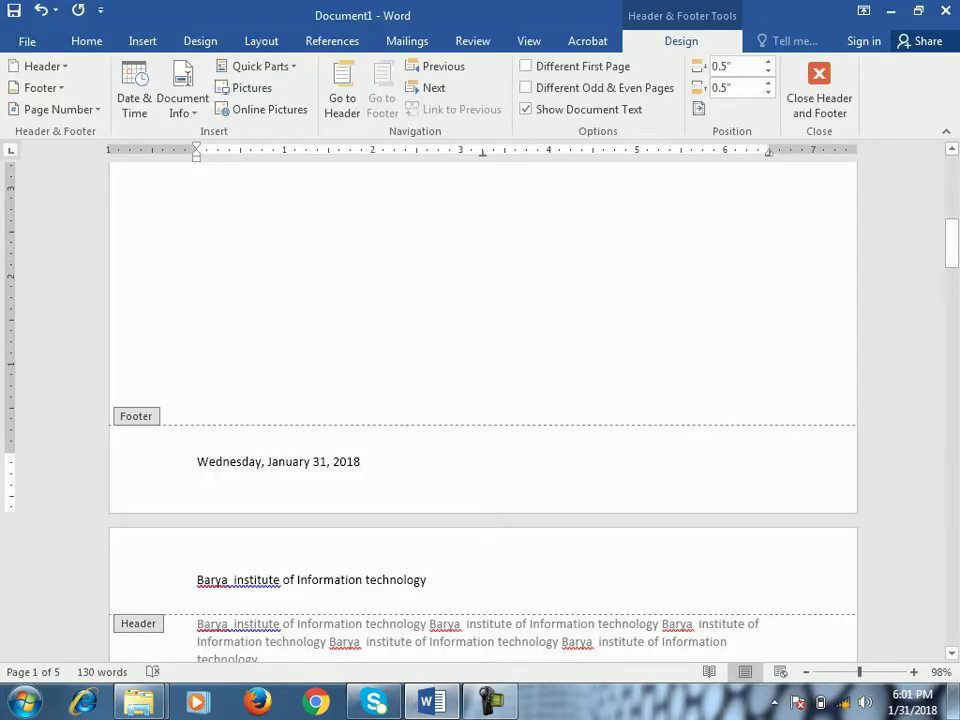
Step: Add a new line below the footer date and insert the Author document info there
key(Return)
click(183, 104)
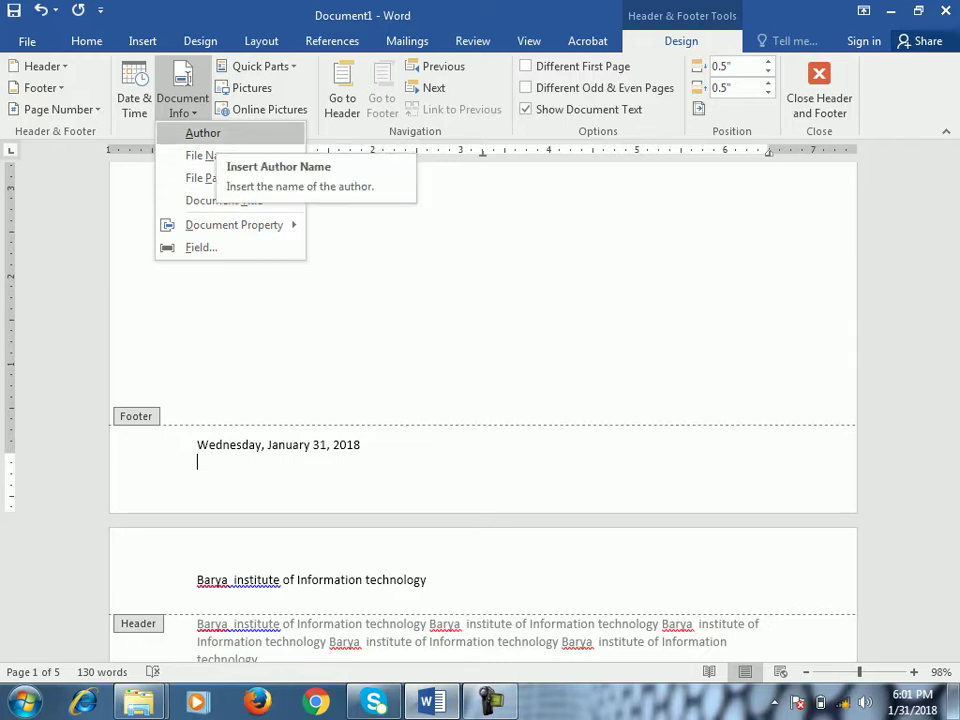
click(203, 133)
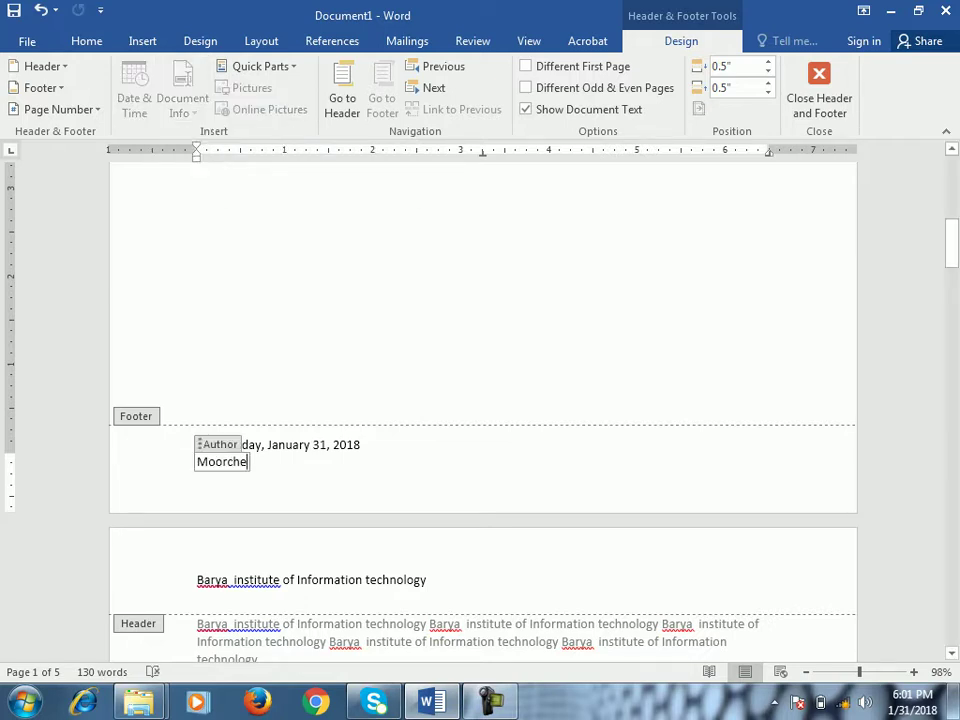
Step: Replace the name in the footer's Author field with the new author's name and leave the field
key(BackSpace)
key(BackSpace)
key(BackSpace)
key(BackSpace)
key(BackSpace)
key(BackSpace)
key(BackSpace)
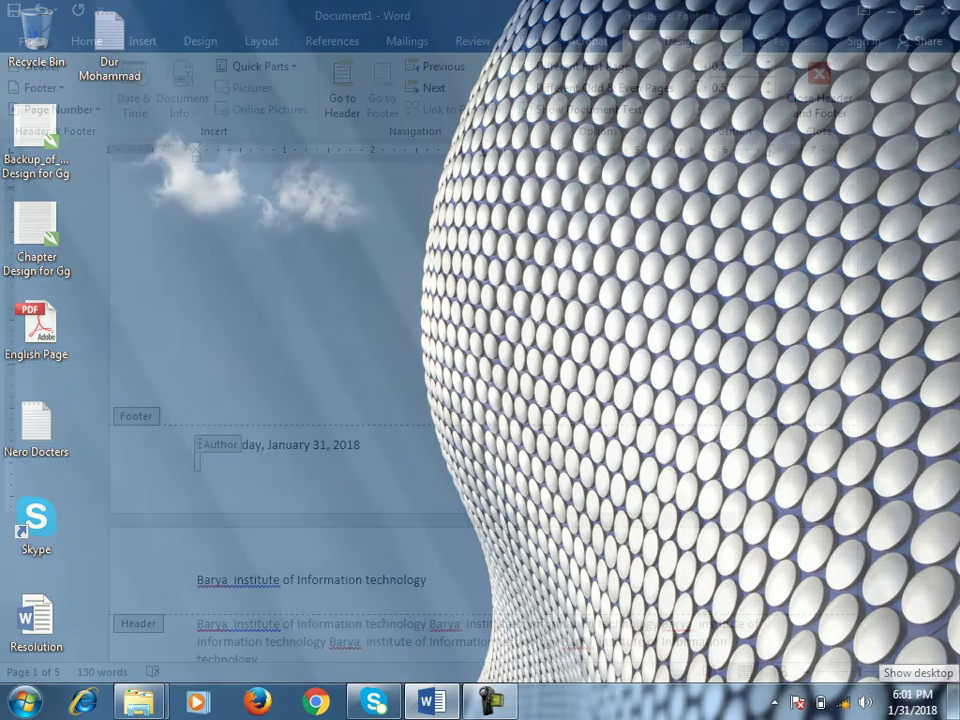
text(Faroq)
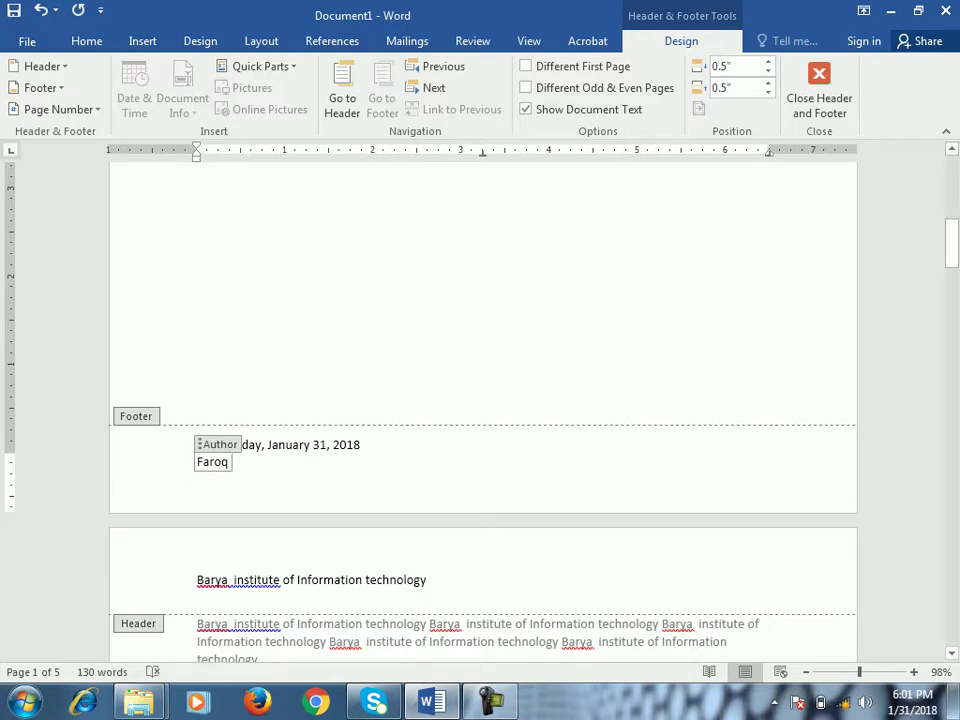
click(356, 444)
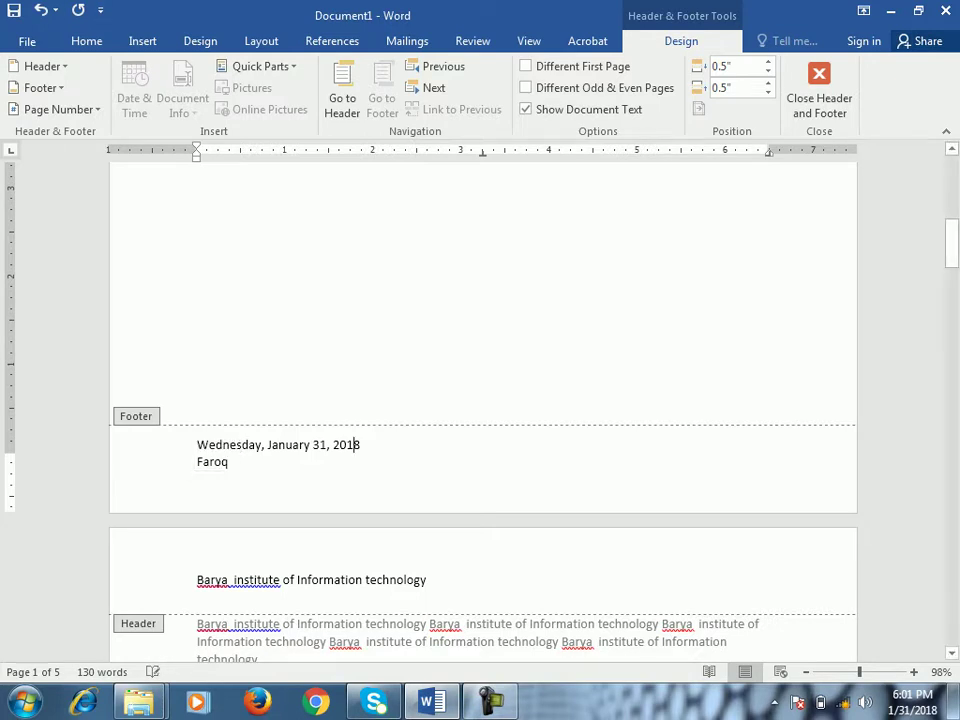
Step: Try adding the File Name document info to the footer date line, and undo the insertion
click(182, 100)
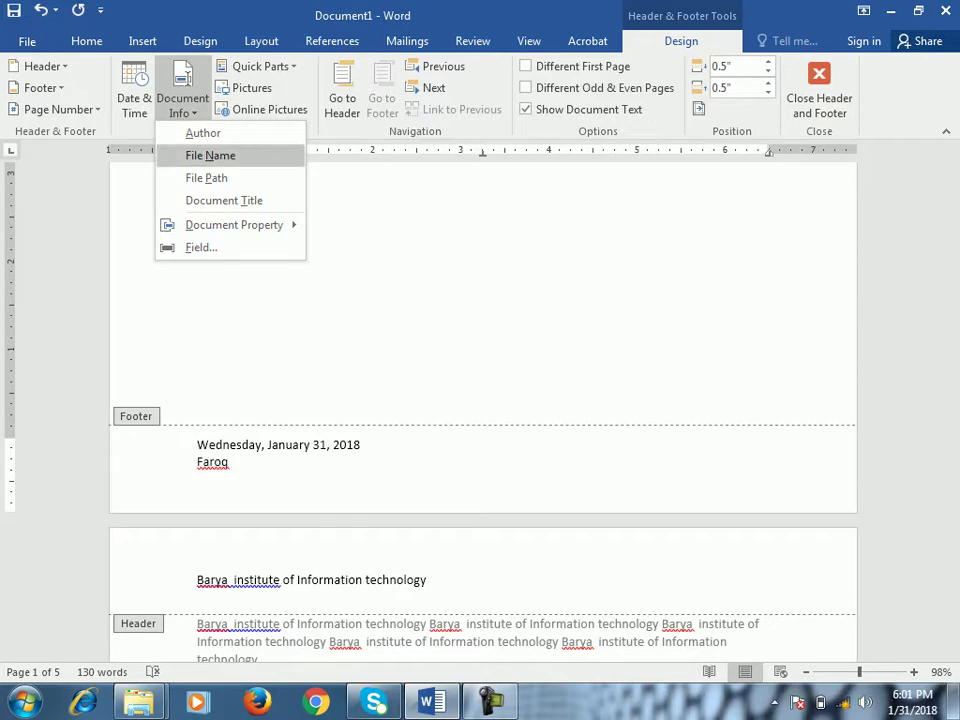
click(208, 155)
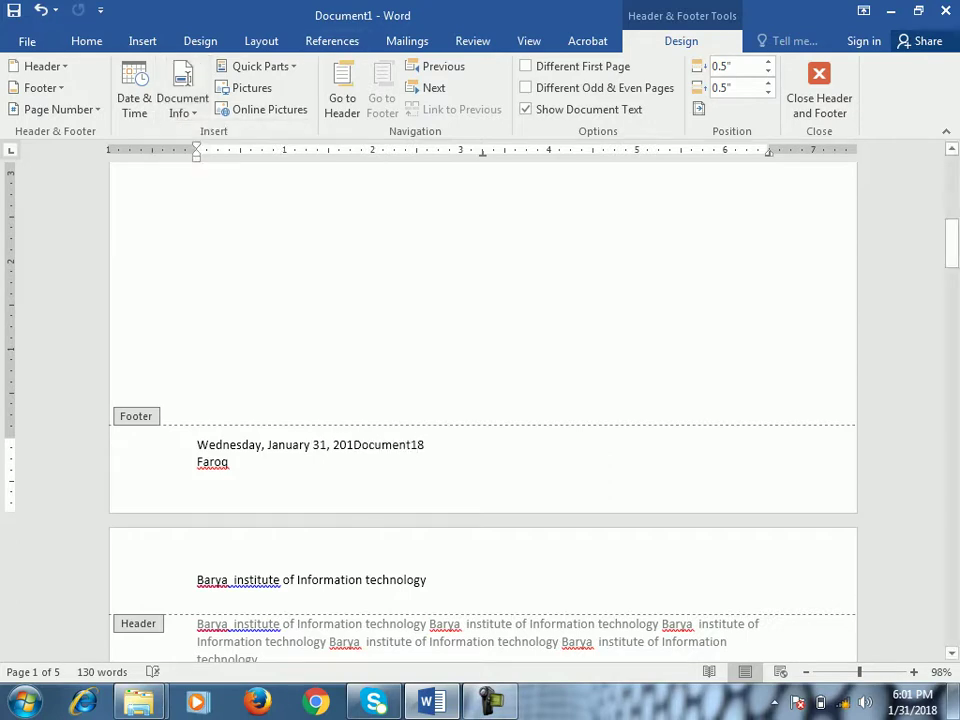
key(ctrl+z)
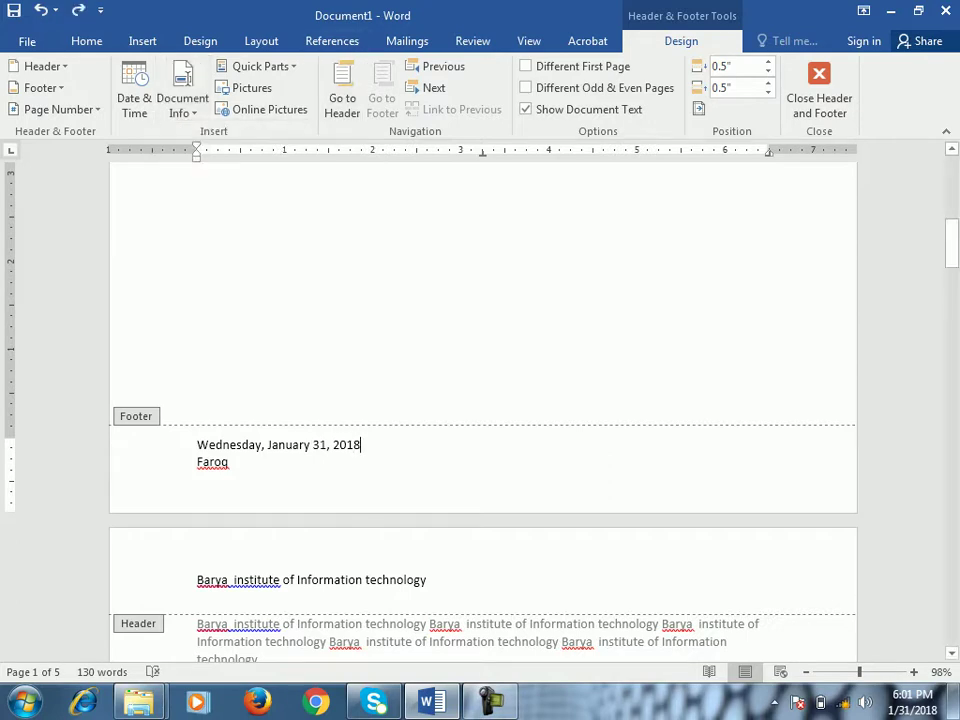
Step: Try adding the File Path document info after the footer date, and undo the insertion
click(182, 105)
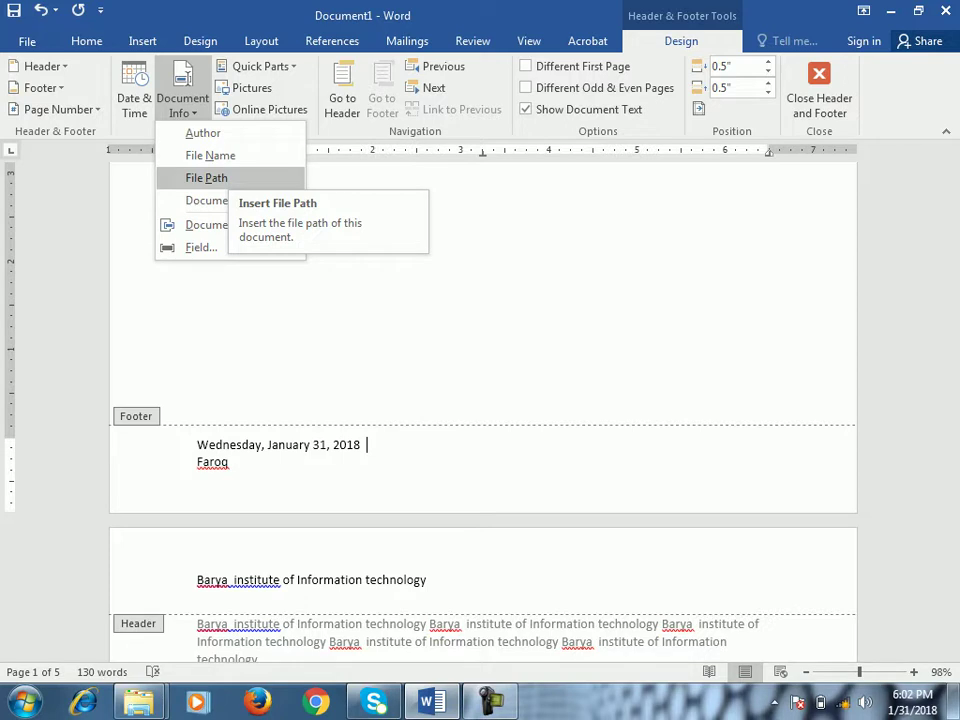
click(206, 177)
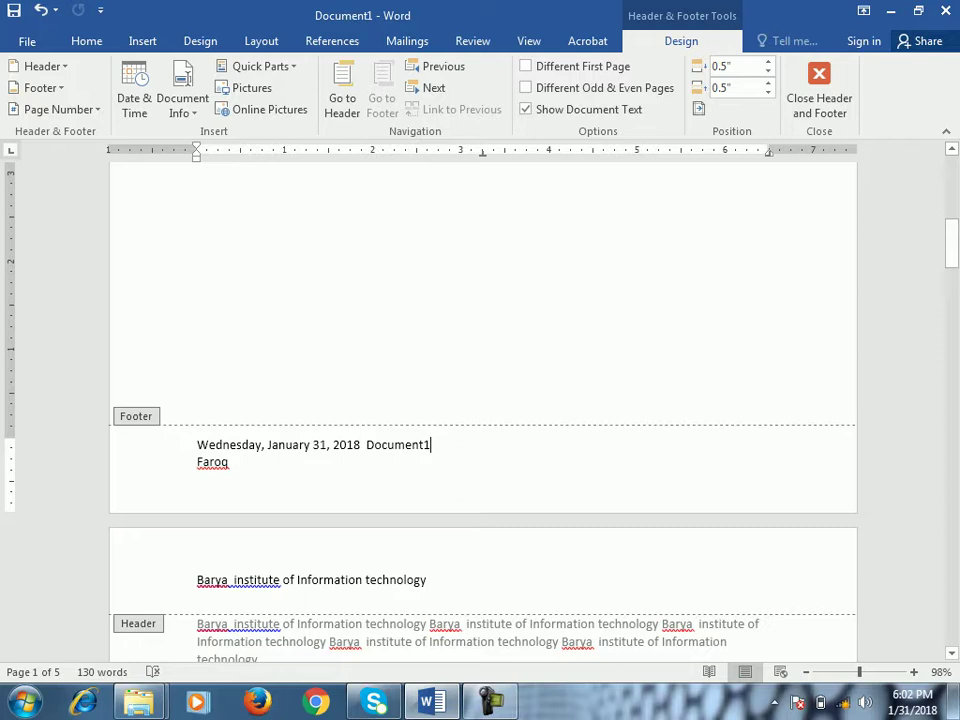
key(ctrl+z)
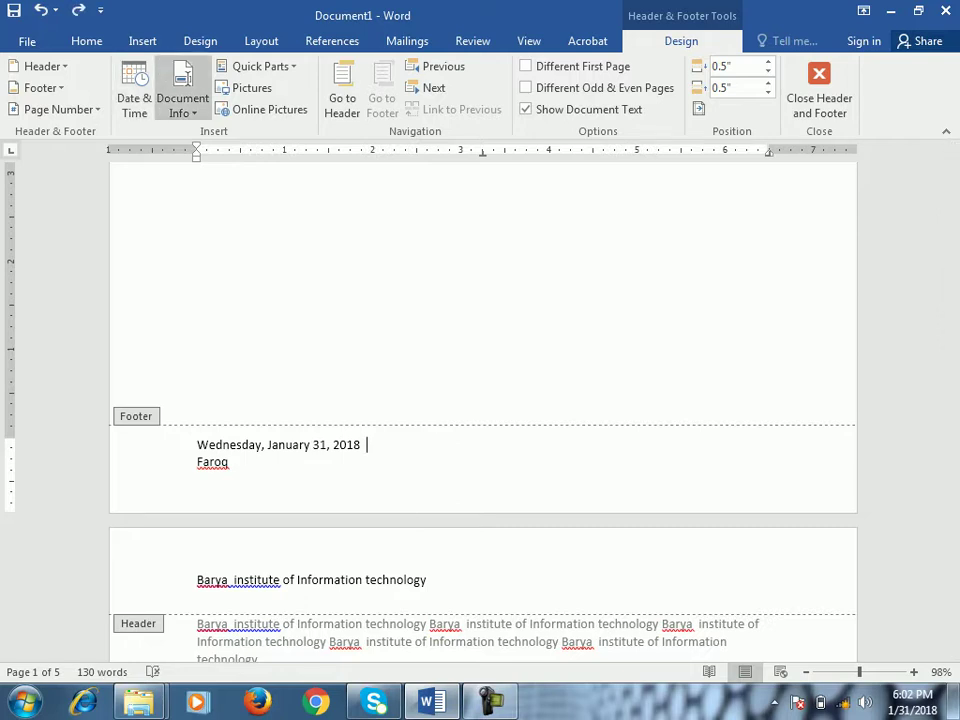
Step: Review the Document Property choices available for the footer and compare them with the properties in the document's Info view
click(182, 105)
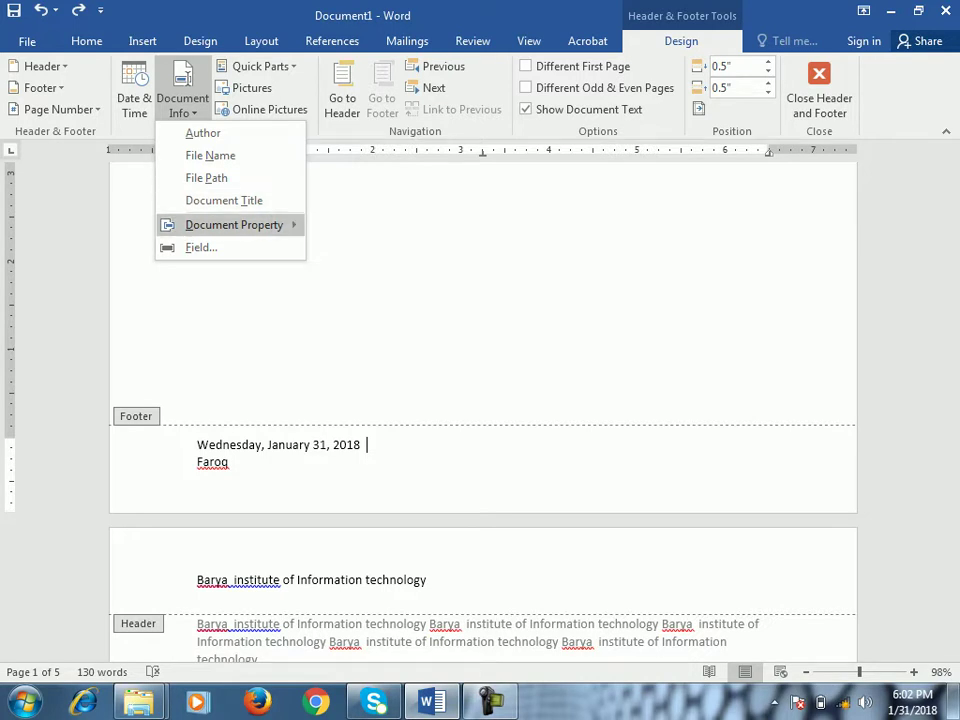
mouse_move(240, 225)
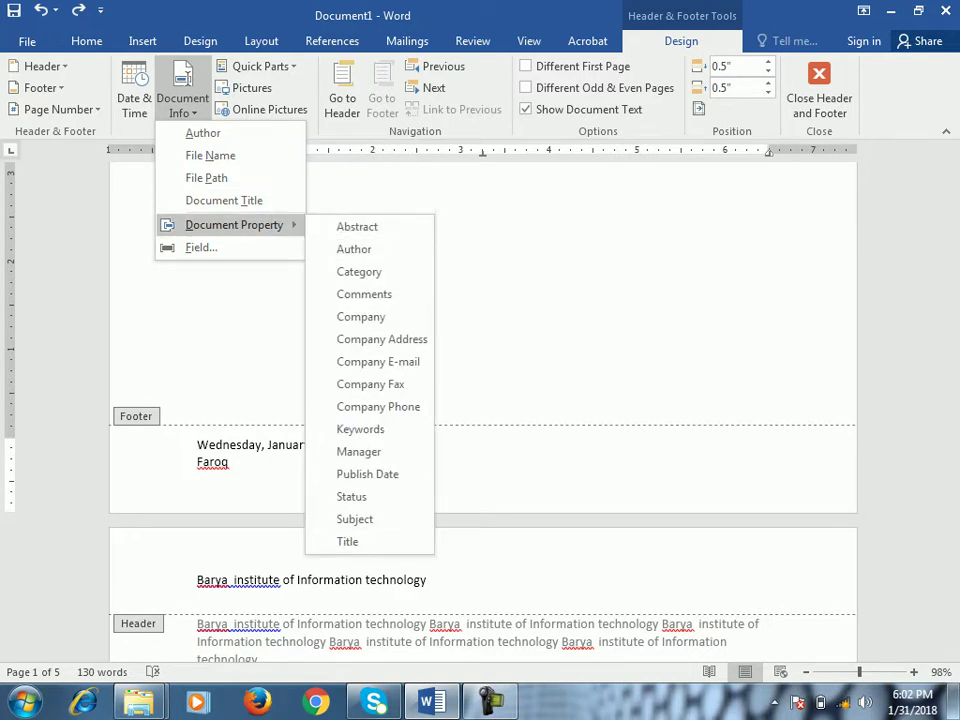
click(27, 41)
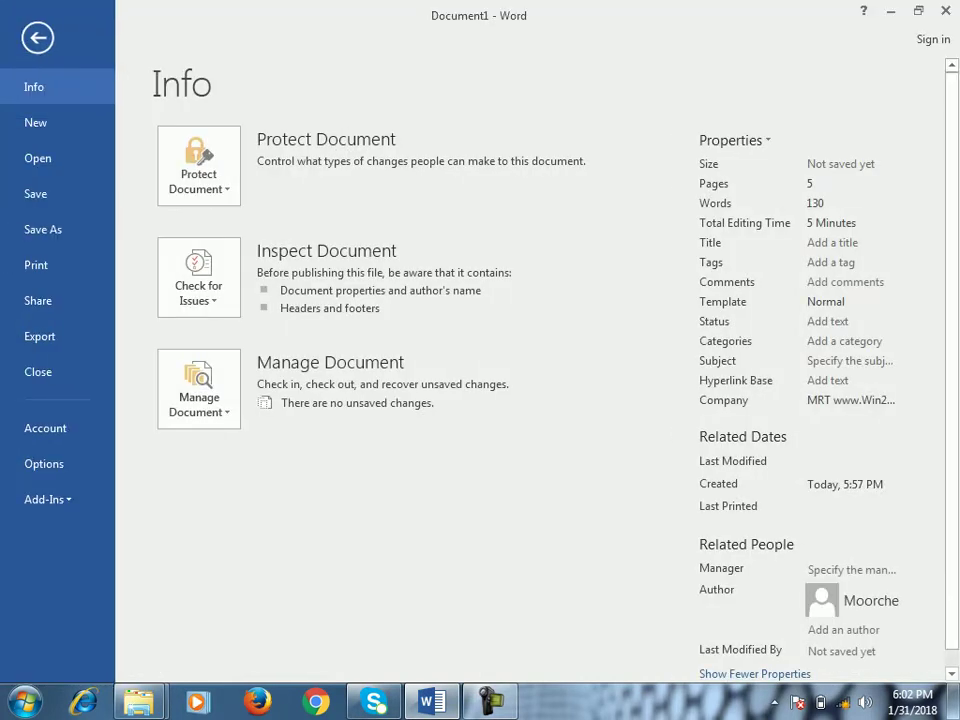
click(37, 37)
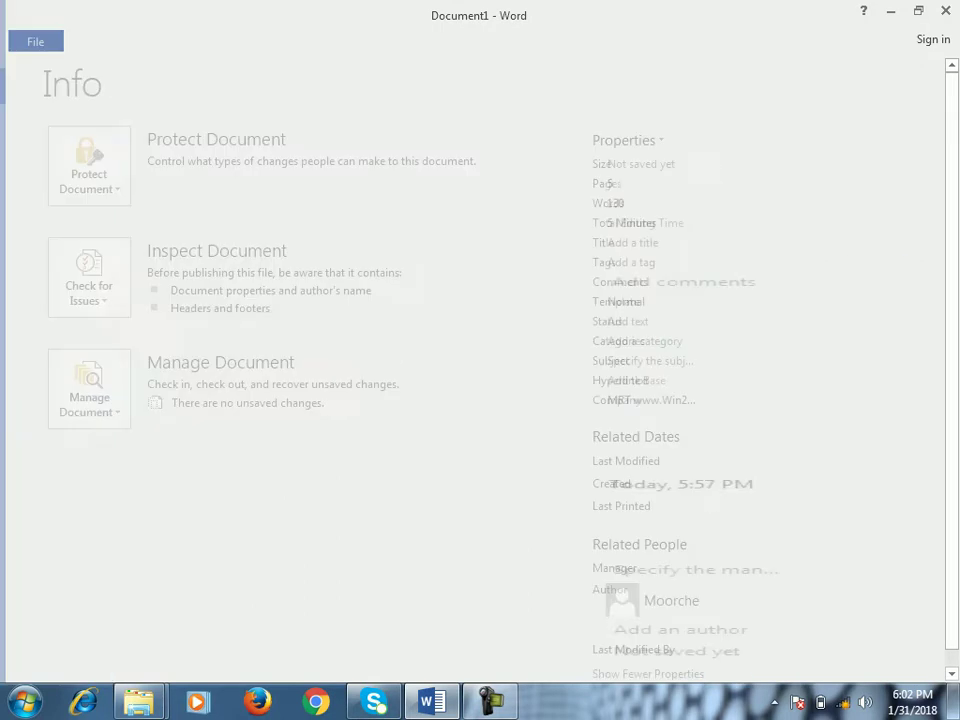
click(182, 105)
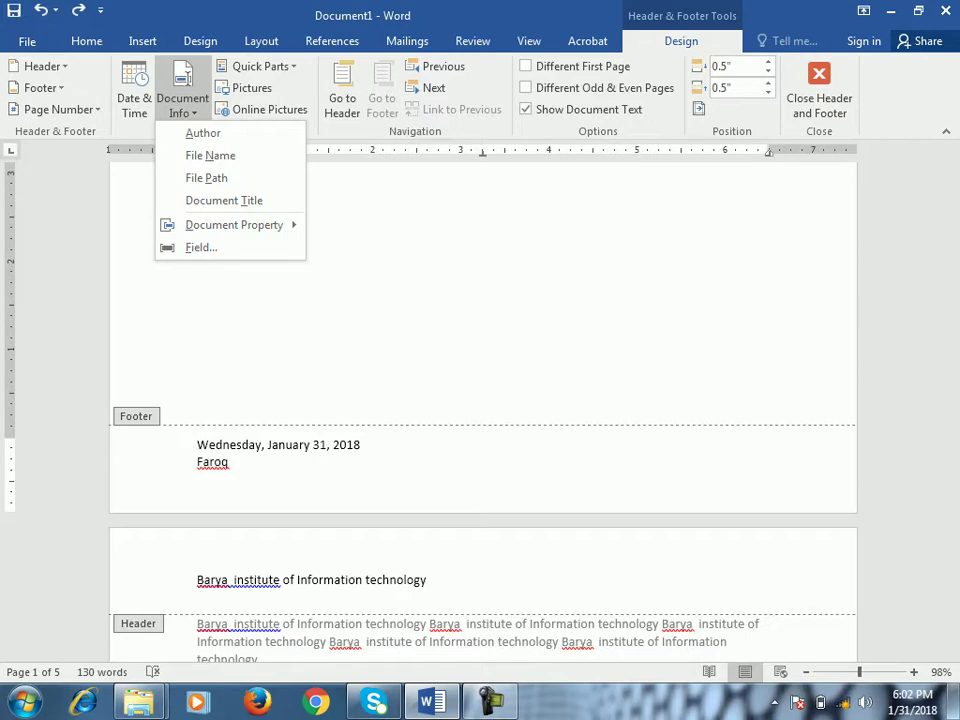
Step: Examine the Quick Parts choices for headers and footers, including the Document Property list, and compare them with the general Insert version
click(258, 66)
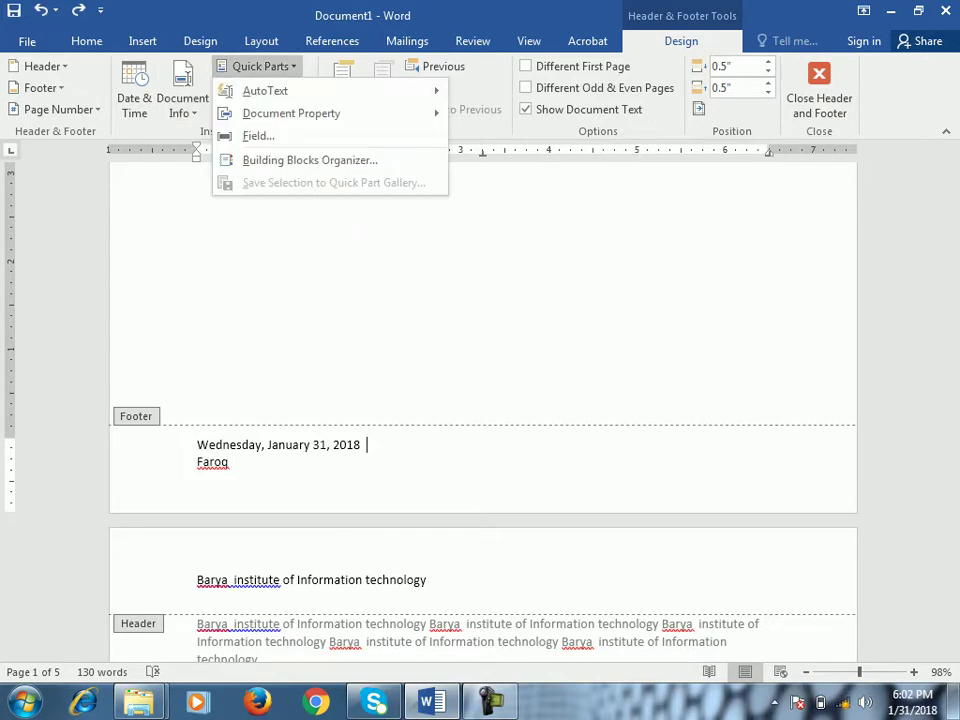
click(142, 41)
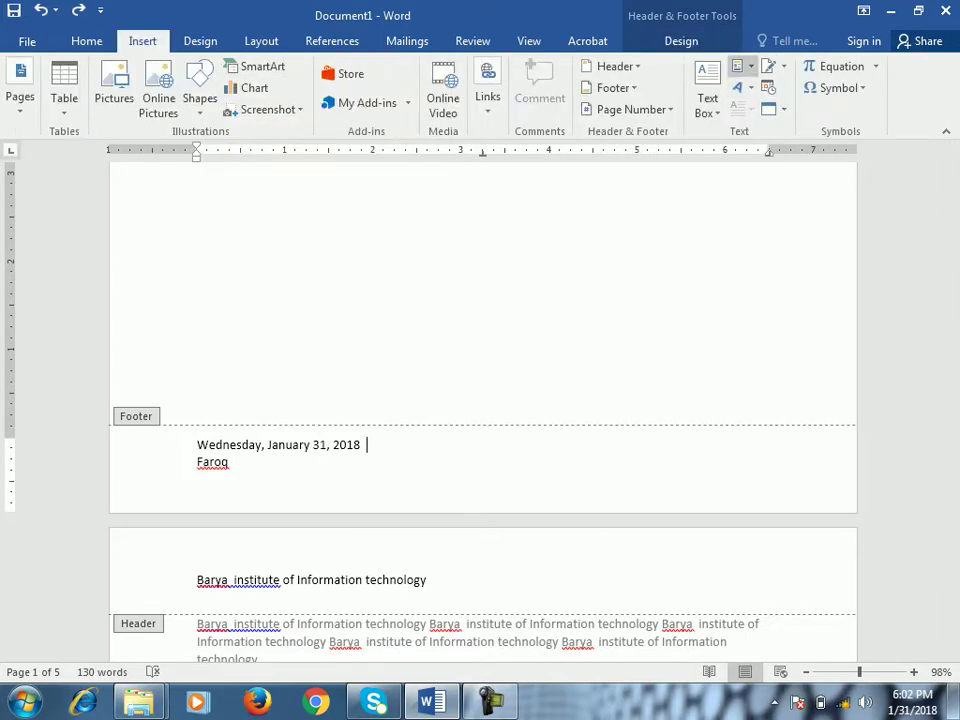
click(740, 66)
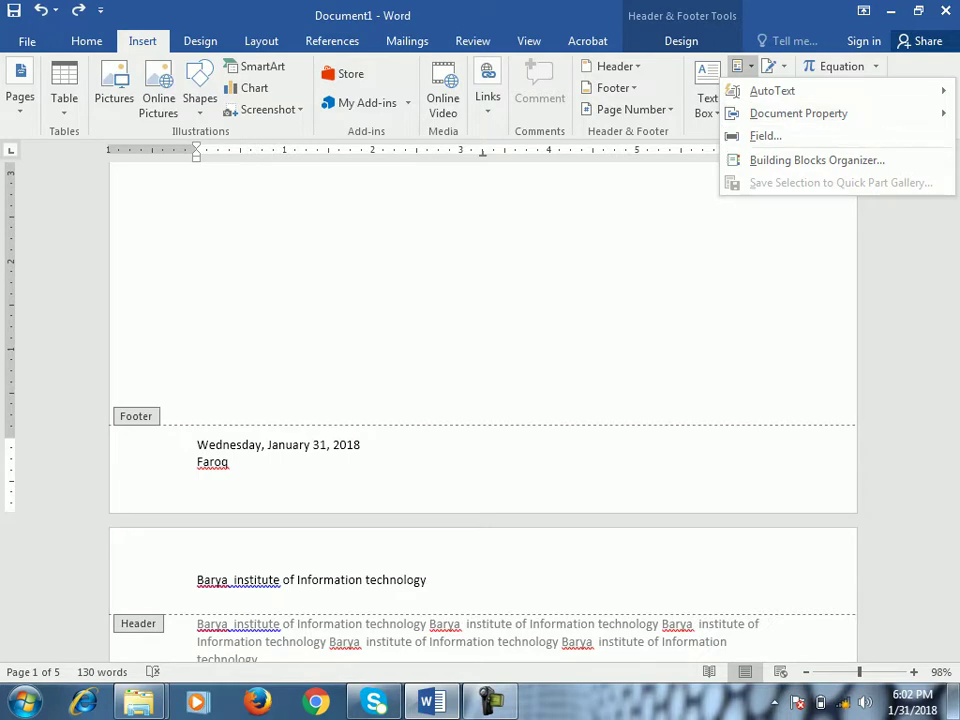
key(Escape)
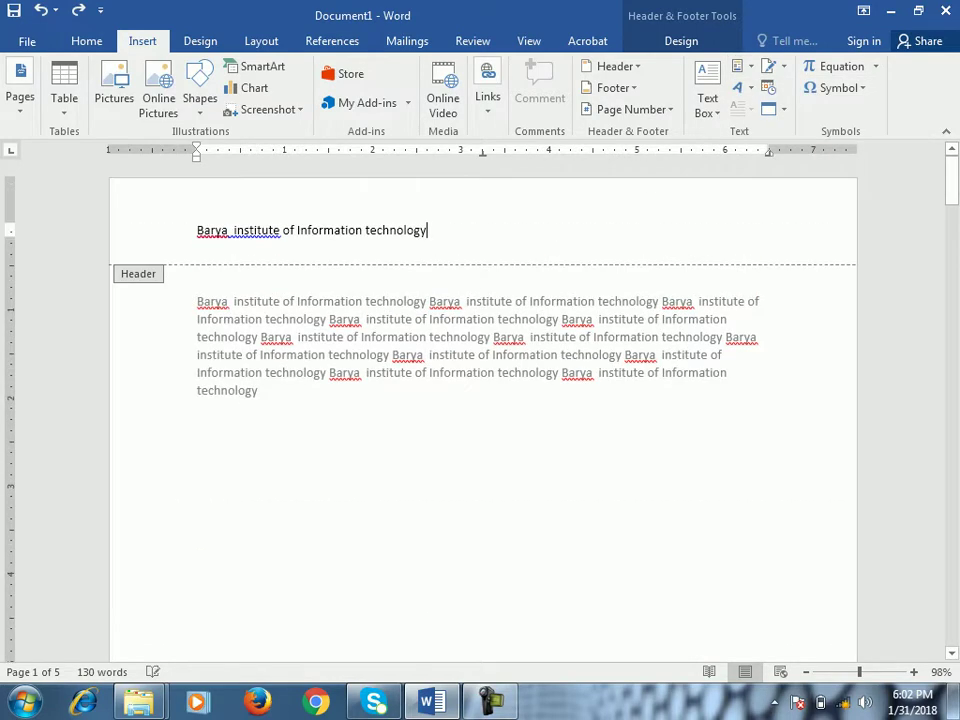
click(681, 40)
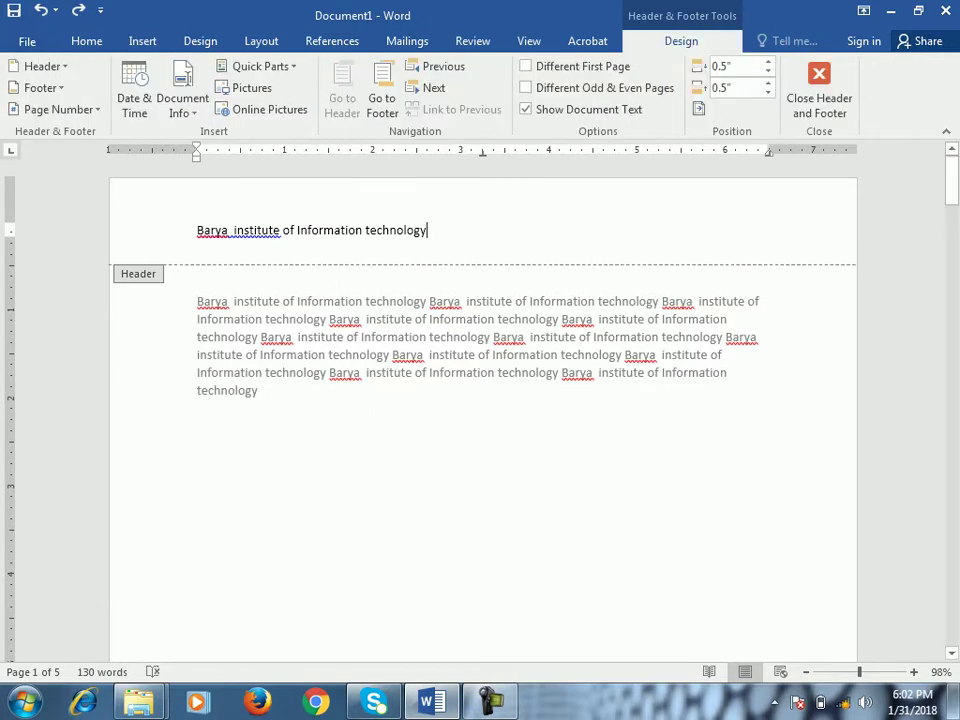
click(260, 66)
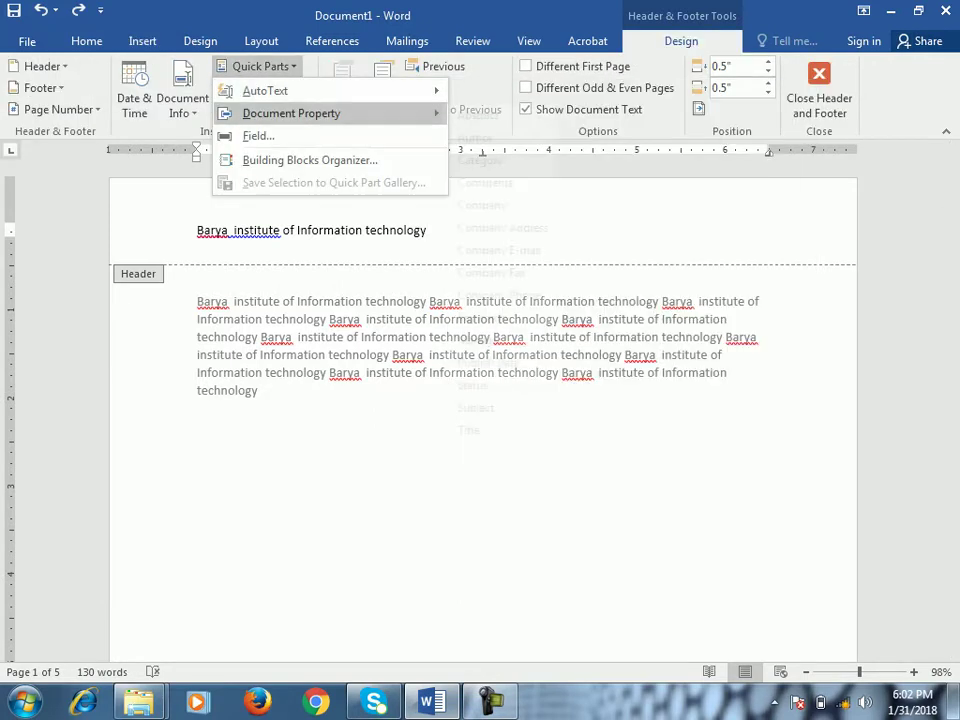
mouse_move(291, 113)
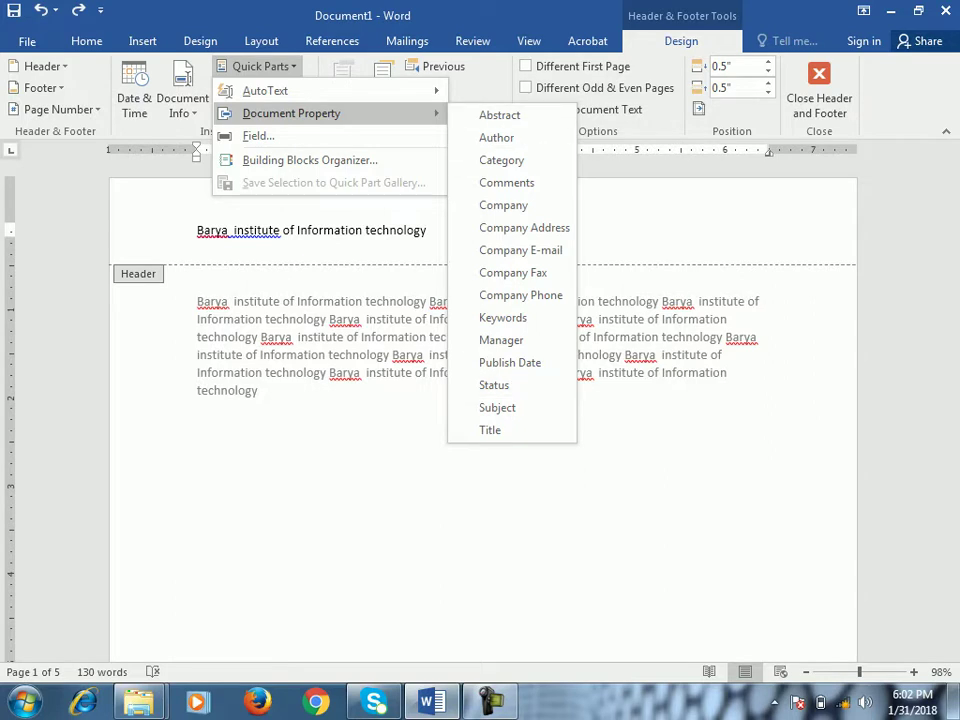
mouse_move(265, 90)
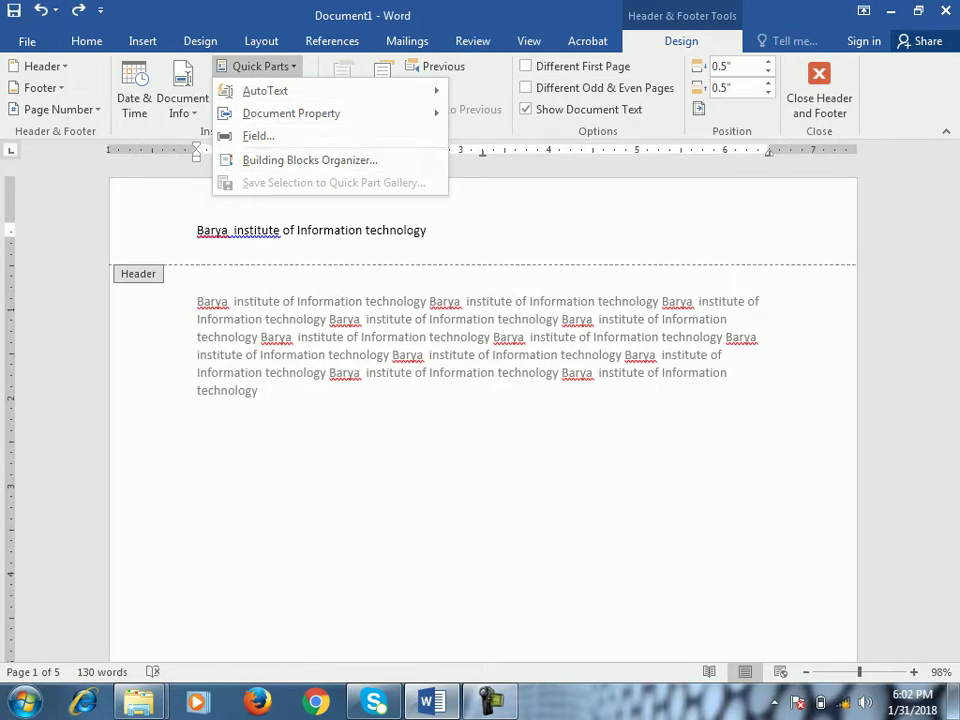
click(142, 41)
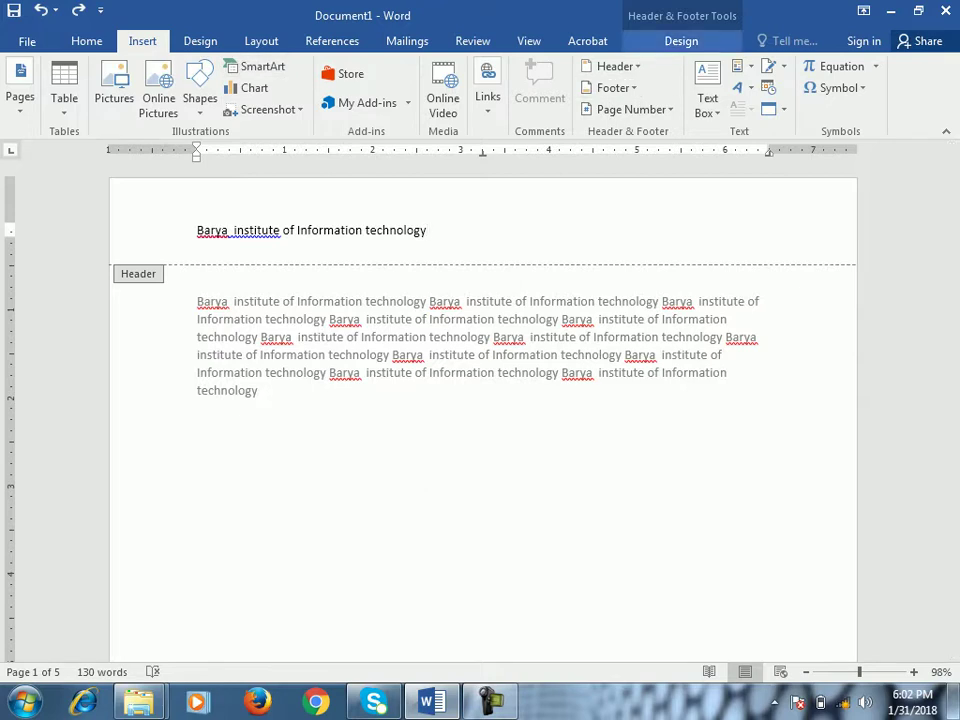
click(681, 41)
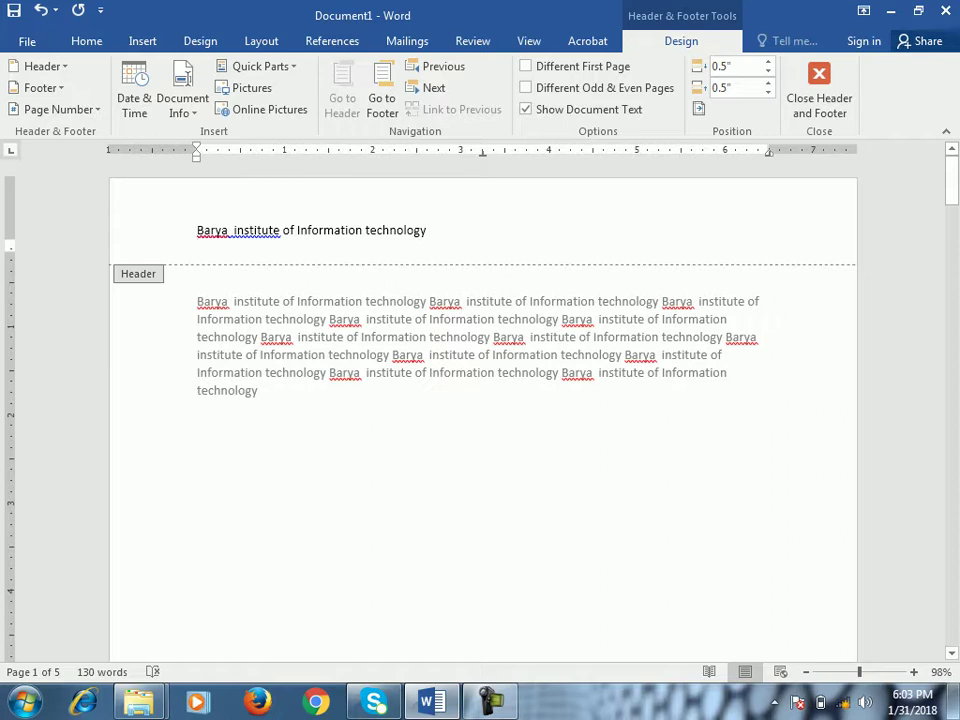
Step: Insert the Koala picture from the Sample Pictures folder into the page 1 header
click(245, 88)
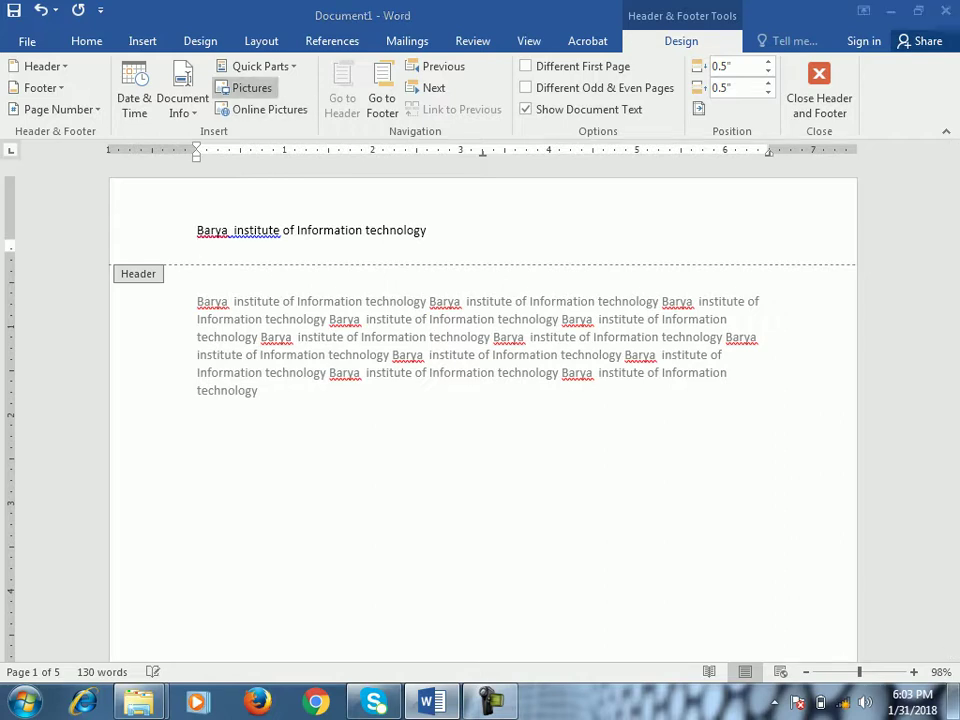
double_click(219, 200)
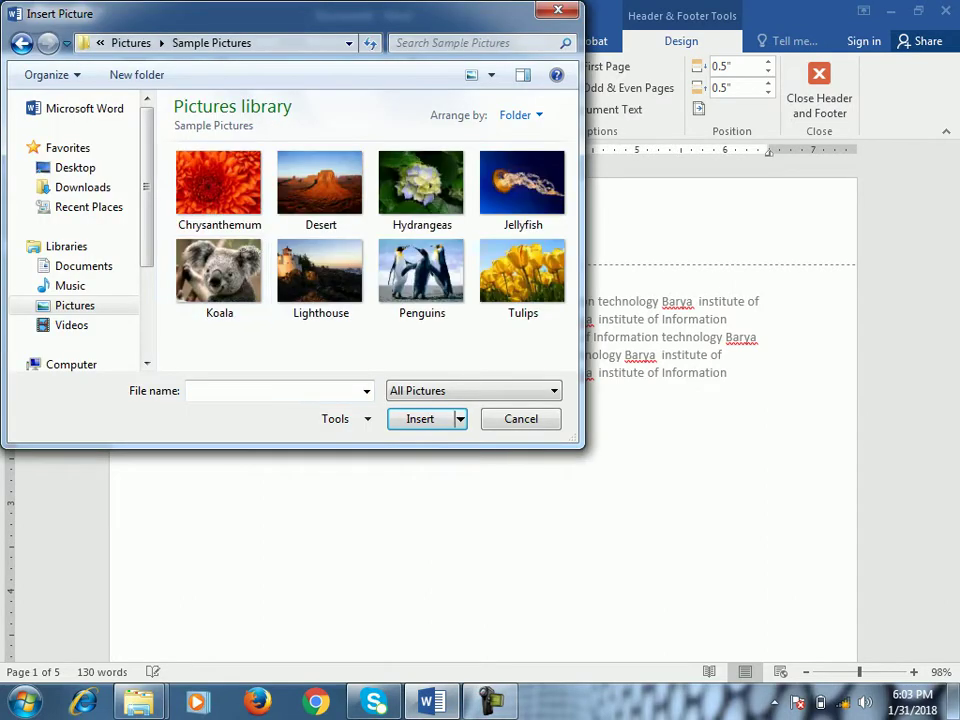
double_click(219, 268)
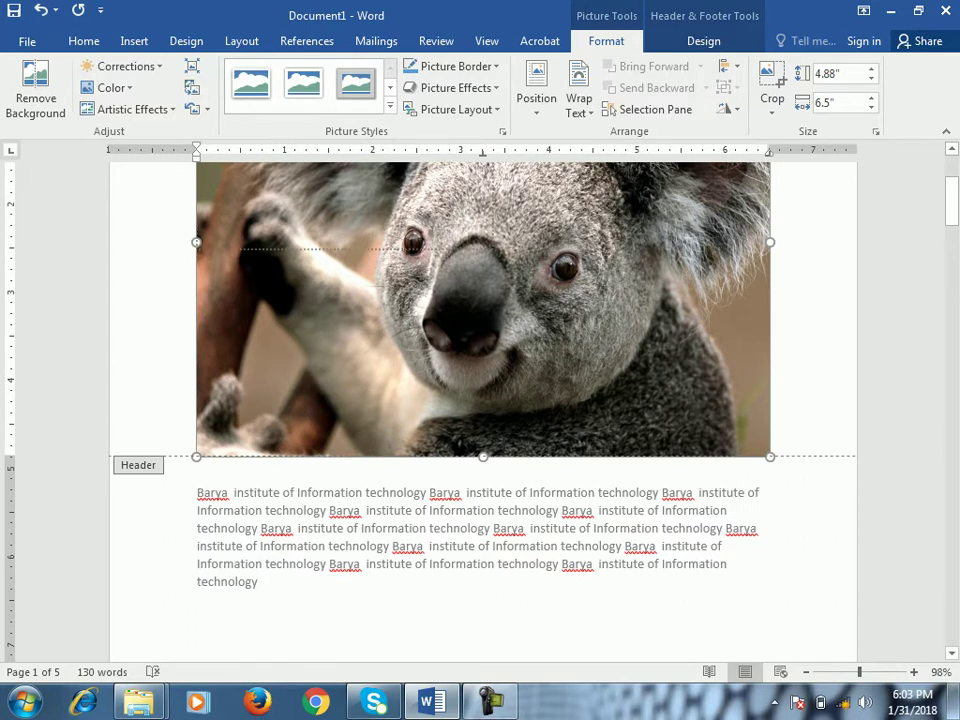
Step: Shrink the koala picture to a thumbnail about 0.65" wide in front of the header text, and deselect it
drag(770, 457, 412, 191)
drag(412, 399, 198, 230)
click(199, 238)
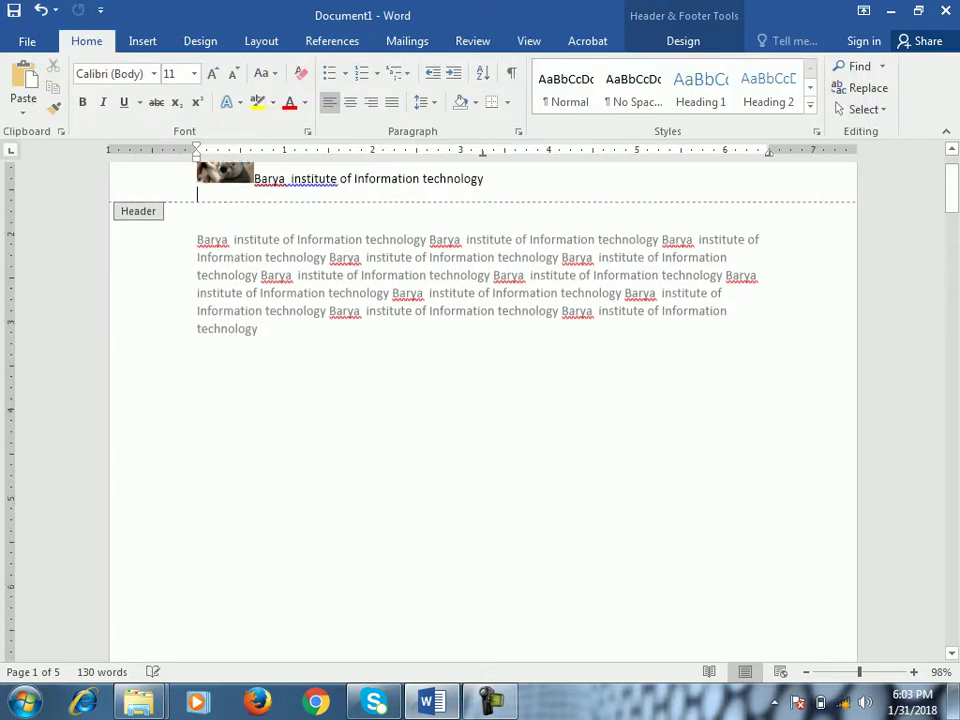
scroll(480, 400, up, 10)
scroll(480, 400, up, 5)
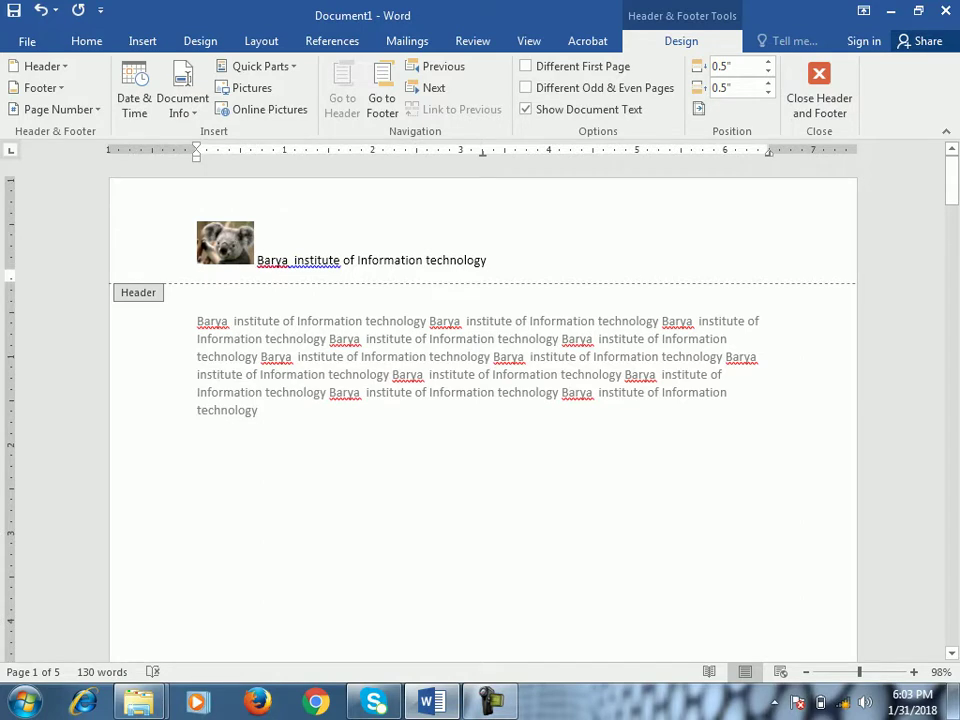
Step: Try to add an online picture to the header, continue to the local Sample Pictures folder, and cancel the insertion
click(262, 109)
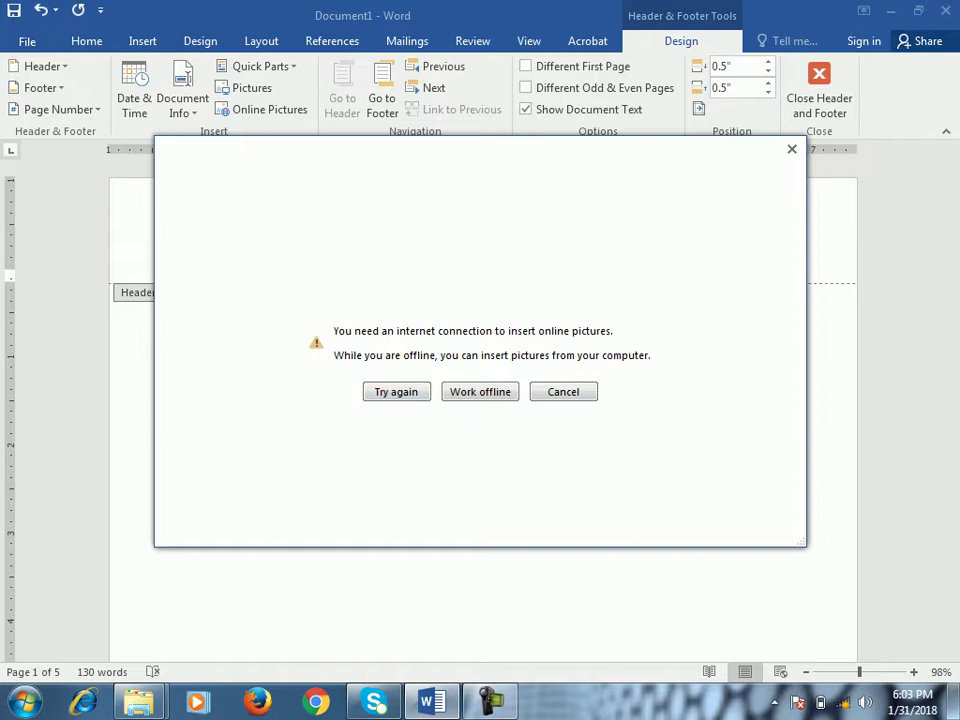
key(Return)
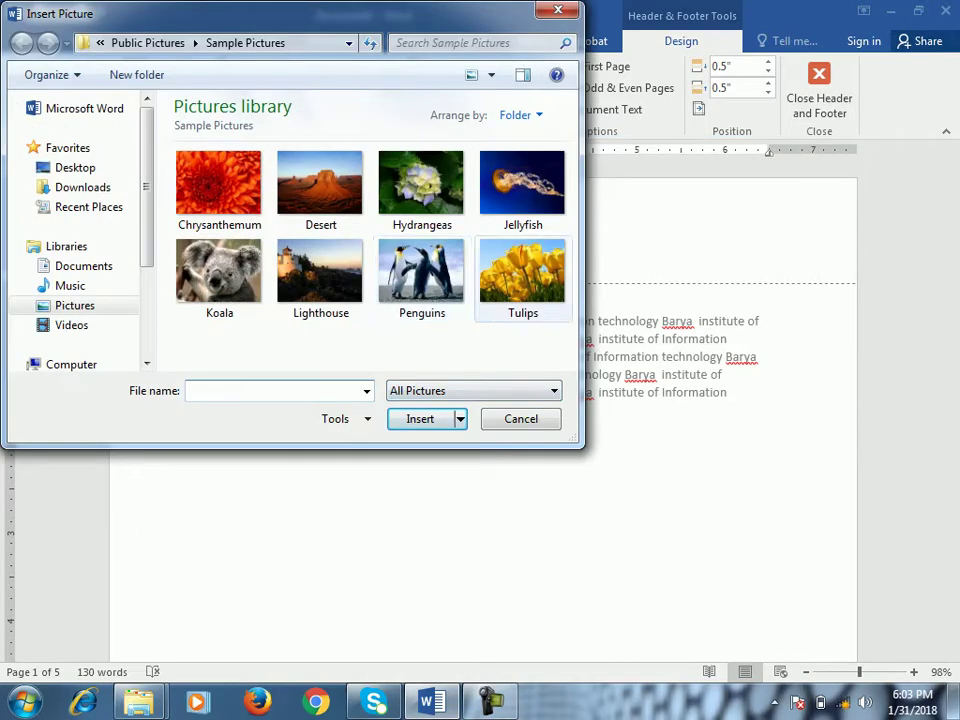
click(521, 419)
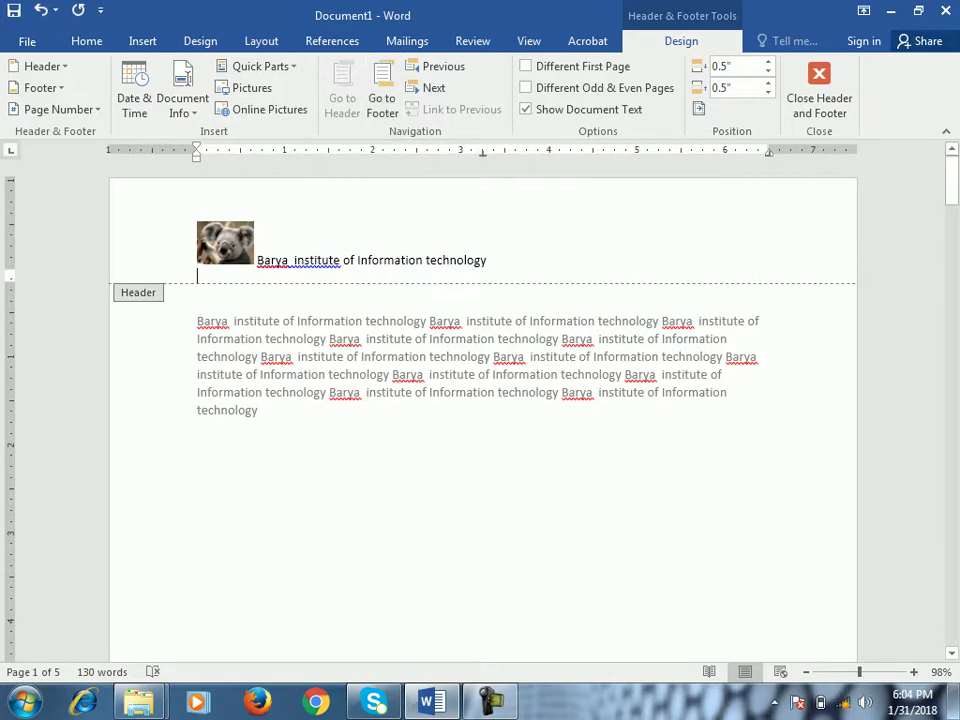
Step: Demonstrate header and footer navigation on page 1 by moving to the footer, back to the header, and to the footer again
click(489, 260)
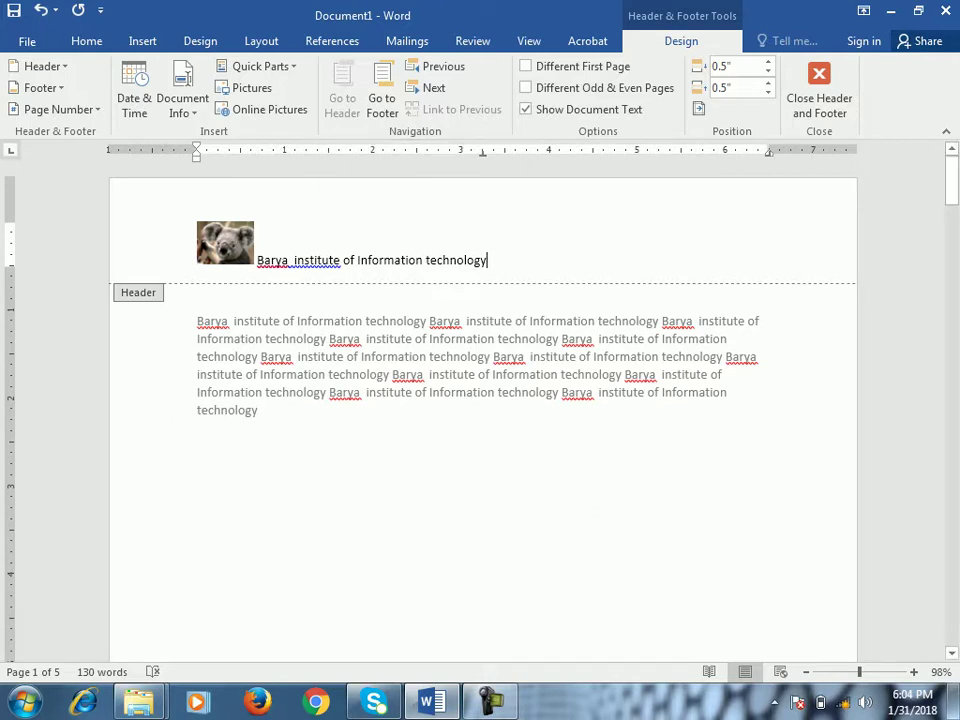
click(381, 98)
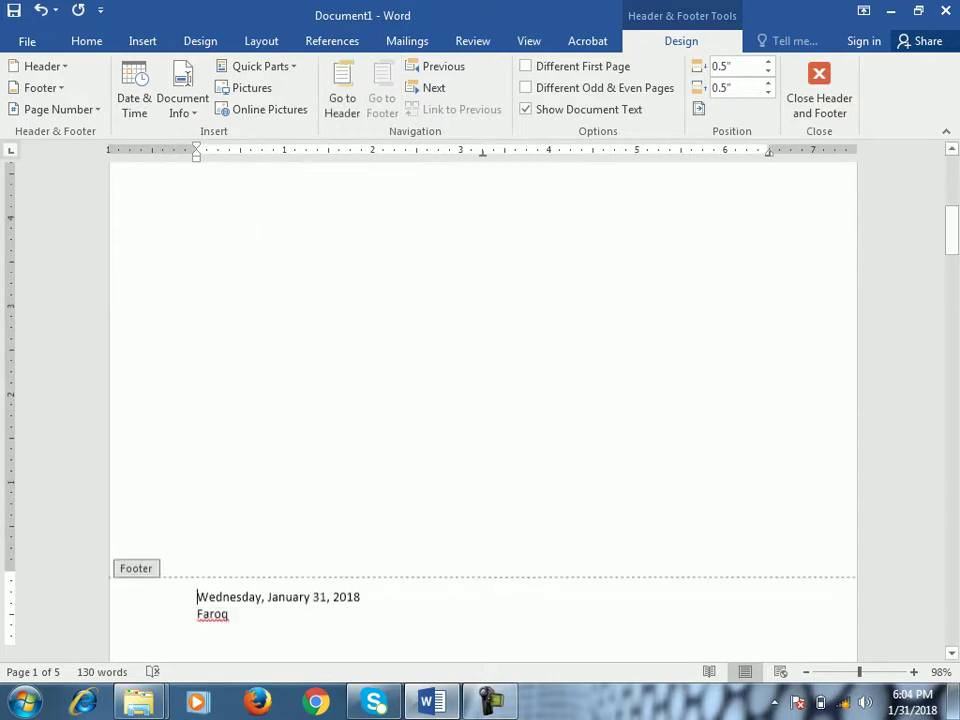
key(Return)
text(Faroq)
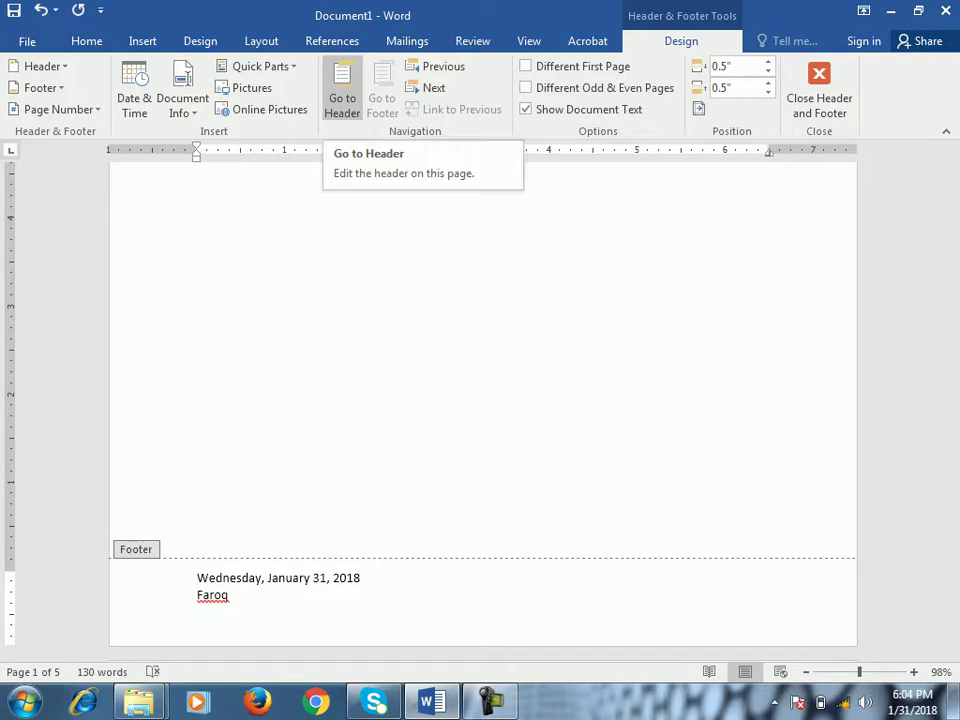
click(229, 596)
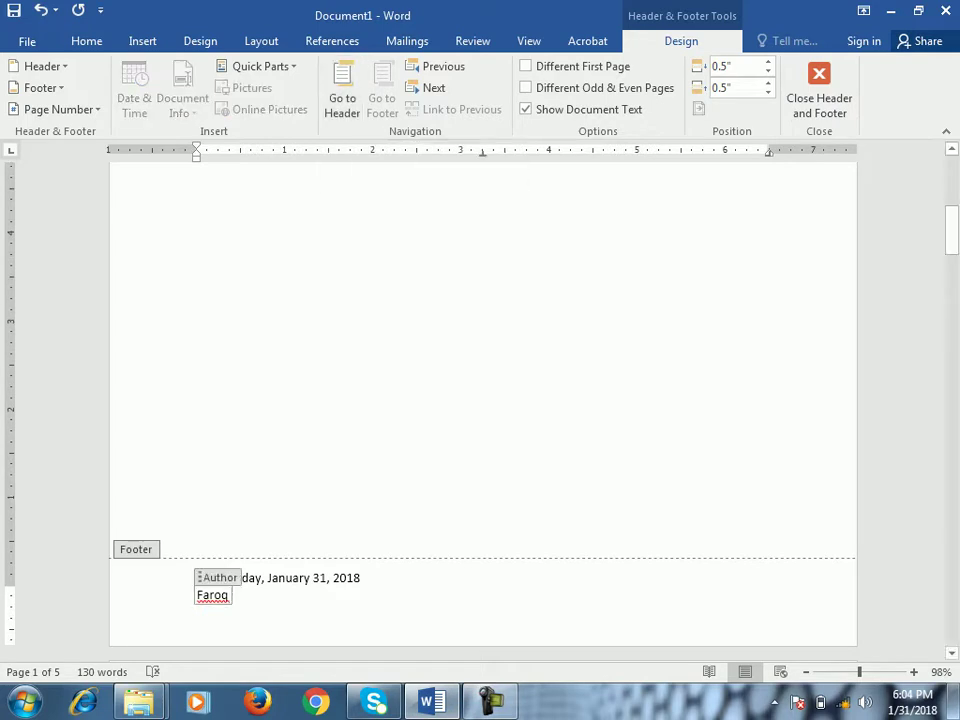
click(342, 92)
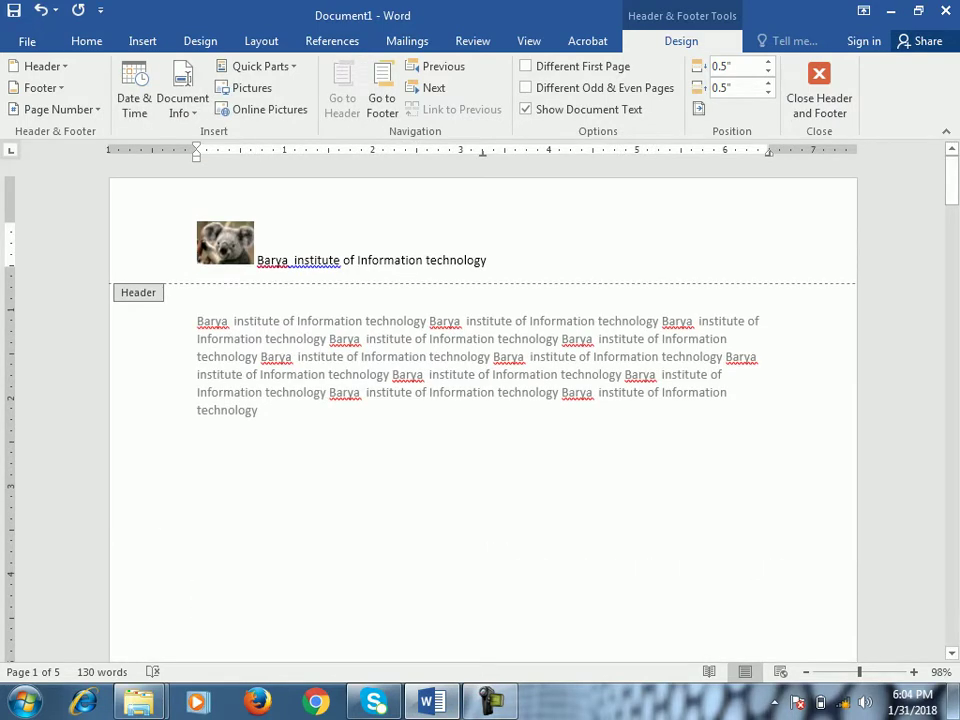
click(382, 98)
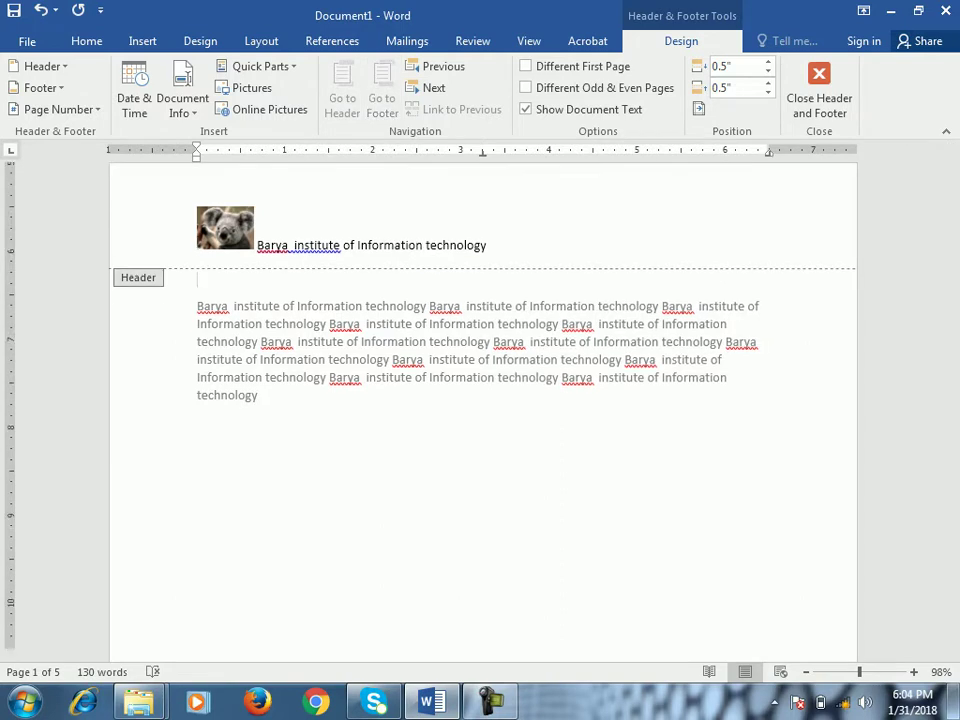
Step: Return from the footer to the page 1 header and look over page 1
click(342, 98)
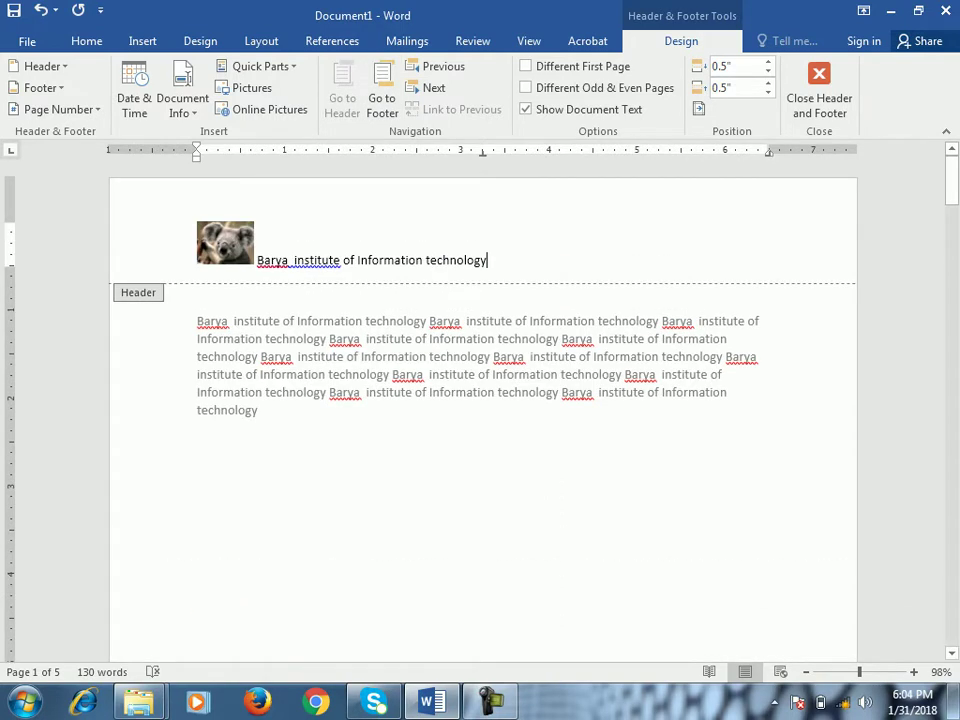
scroll(365, 195, down, 10)
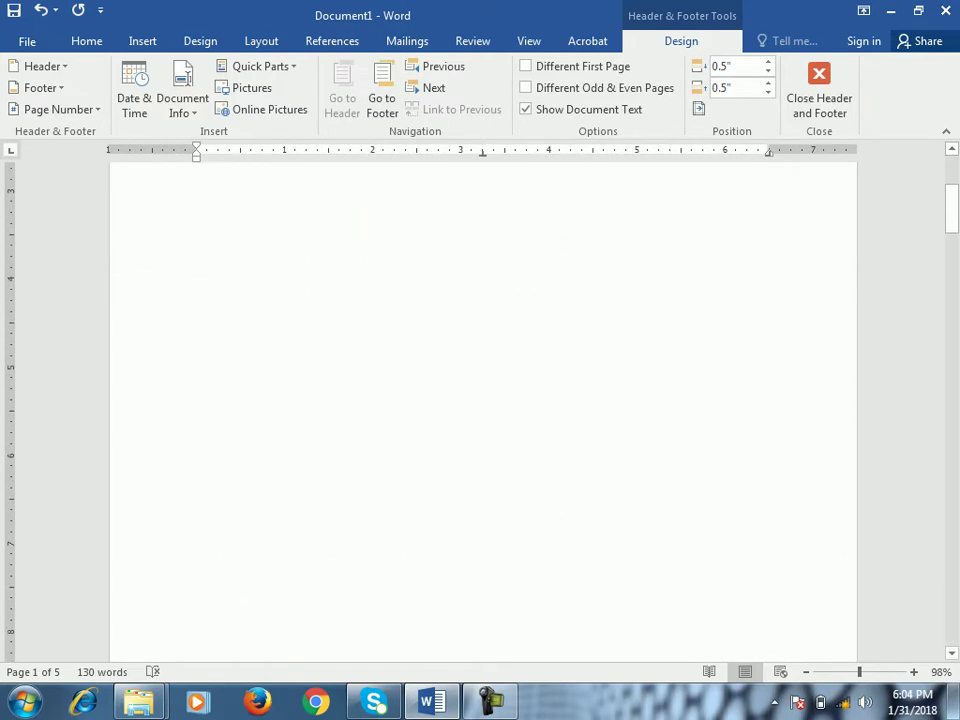
drag(952, 249, 952, 186)
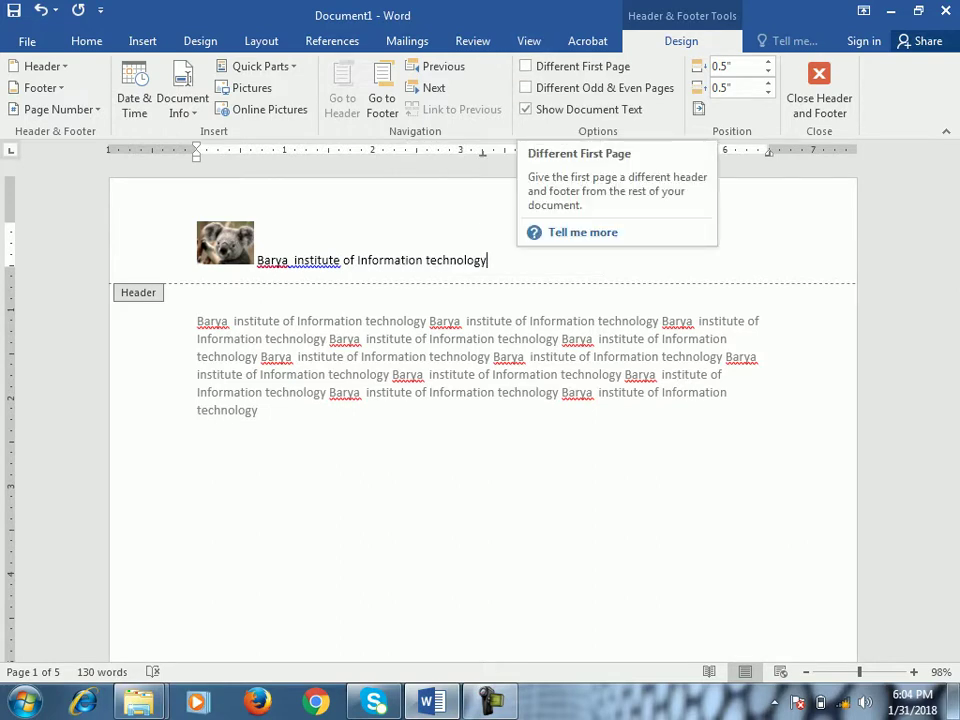
Step: Delete the entire page 1 header content, check the headers on the following pages, and undo the deletion
key(ctrl+a)
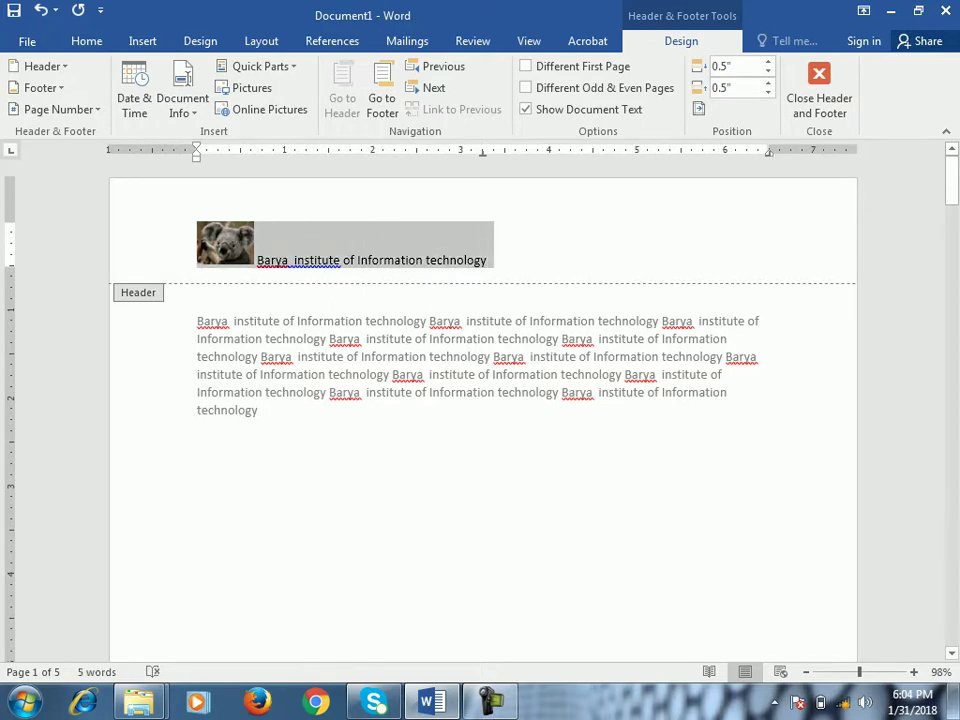
key(Delete)
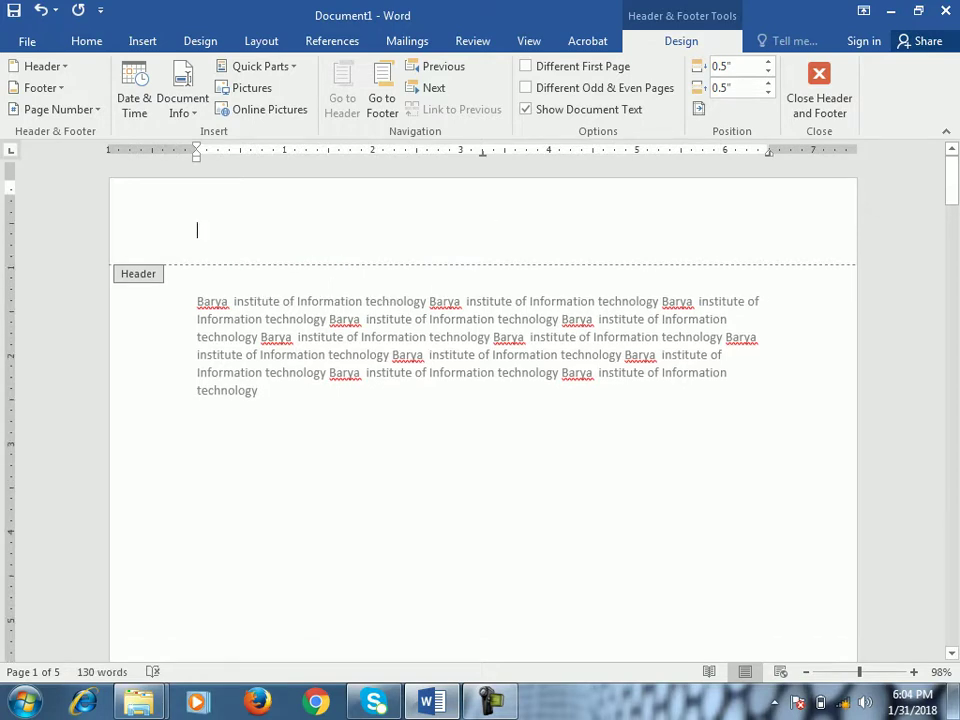
scroll(483, 400, down, 10)
scroll(483, 410, up, 8)
scroll(483, 410, down, 9)
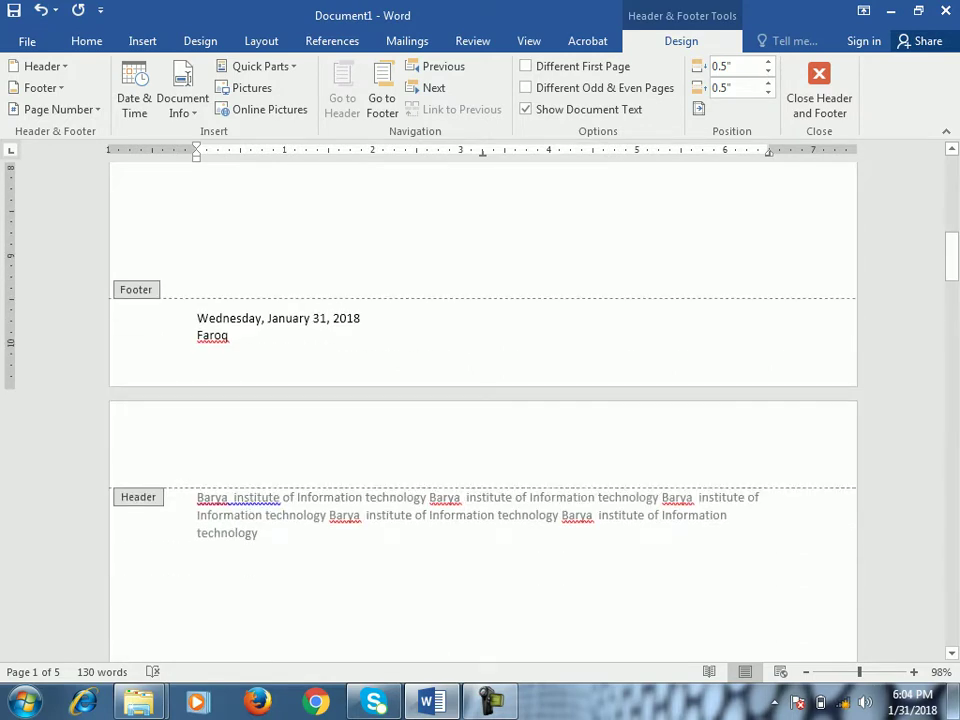
key(ctrl+z)
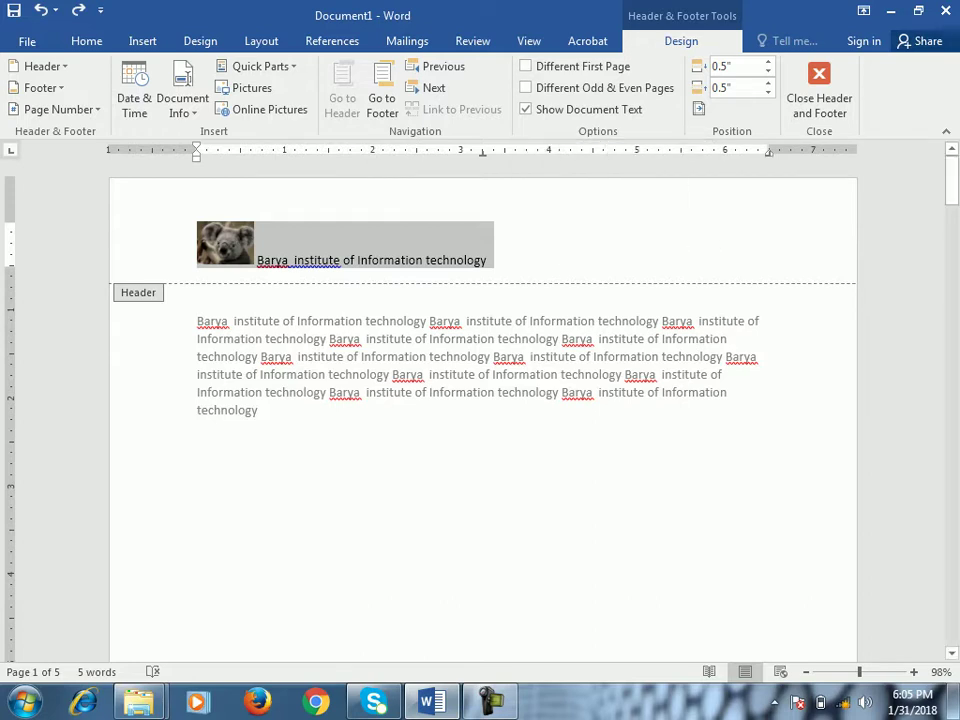
Step: Turn on Different First Page and compare the header and footer of page 1 with those of page 2
click(525, 66)
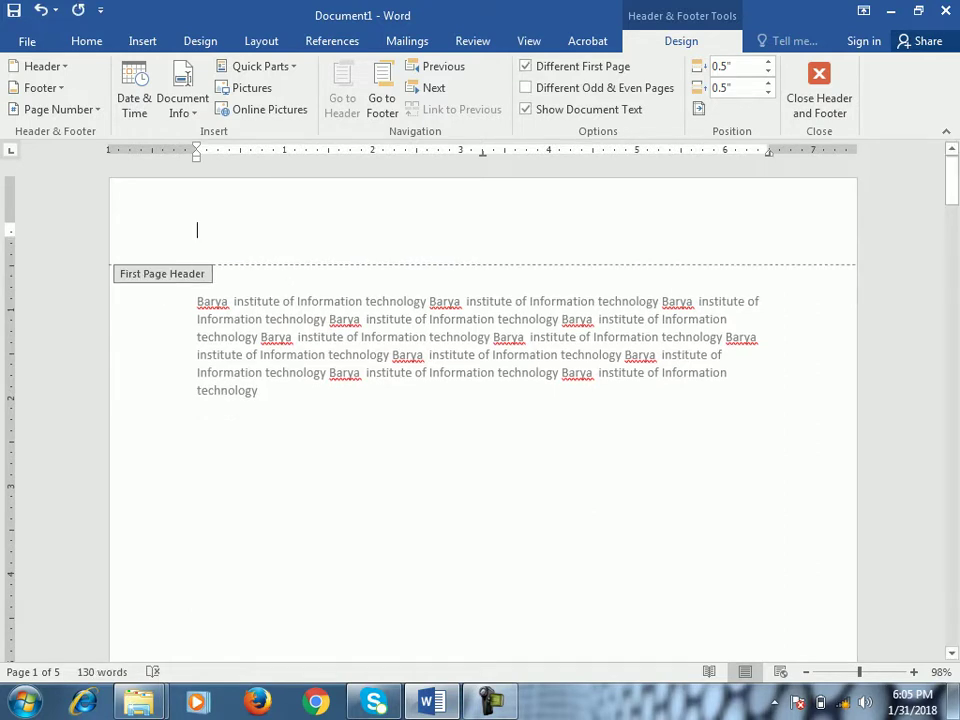
scroll(480, 400, down, 12)
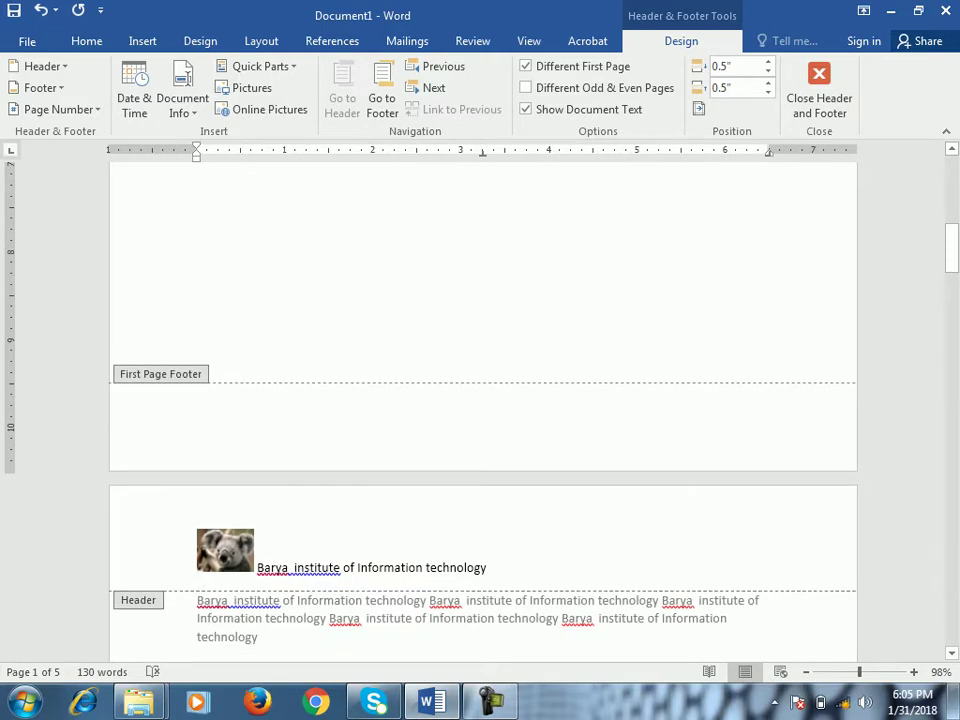
scroll(480, 400, down, 3)
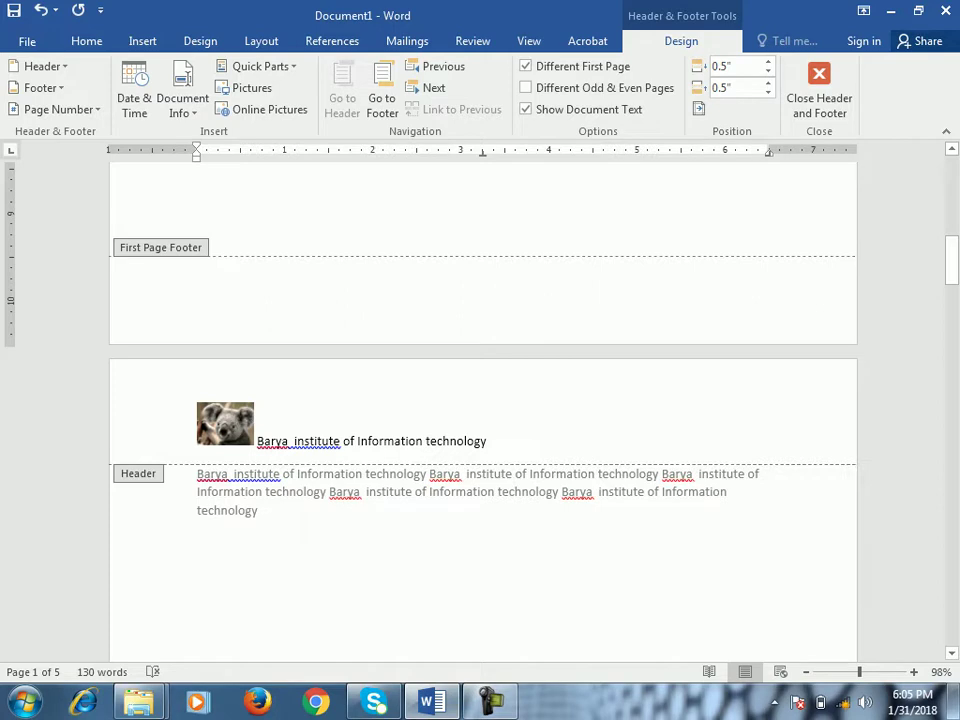
scroll(480, 400, down, 10)
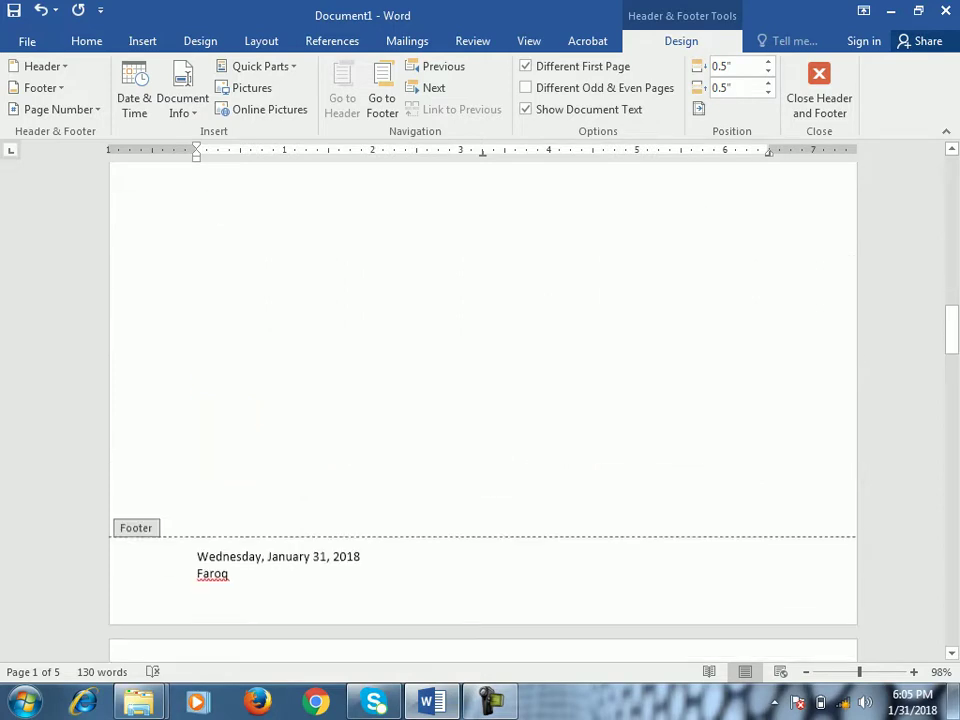
scroll(480, 400, up, 15)
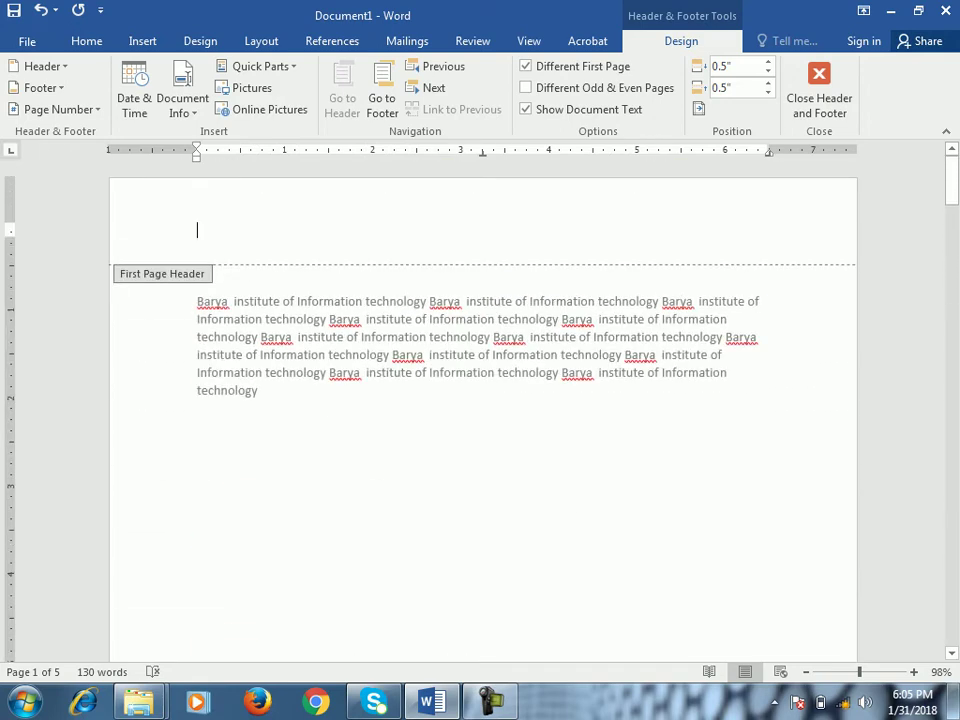
scroll(480, 400, down, 8)
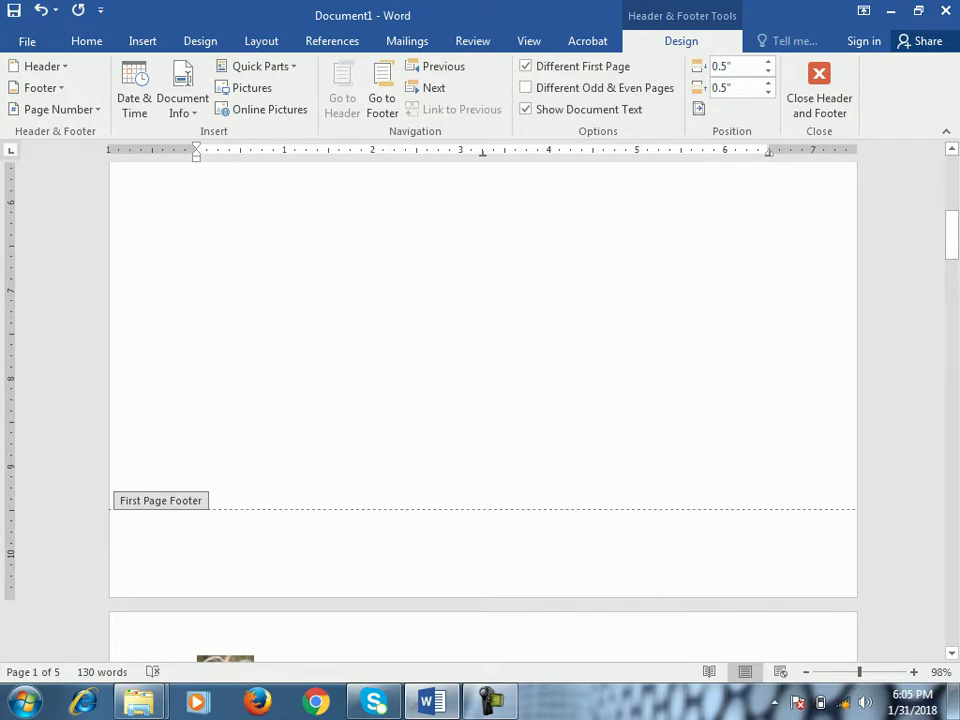
scroll(480, 400, up, 8)
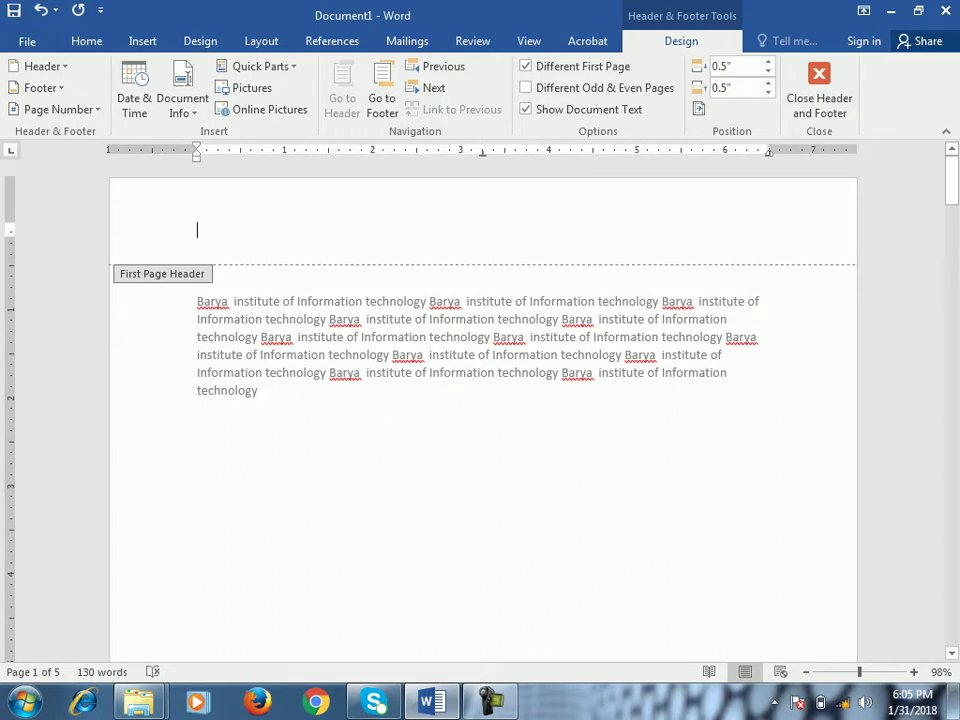
Step: Enter "Microsoft Word 2016 Note" as the first page header and close header editing
text(Wa)
key(BackSpace)
text(icroso)
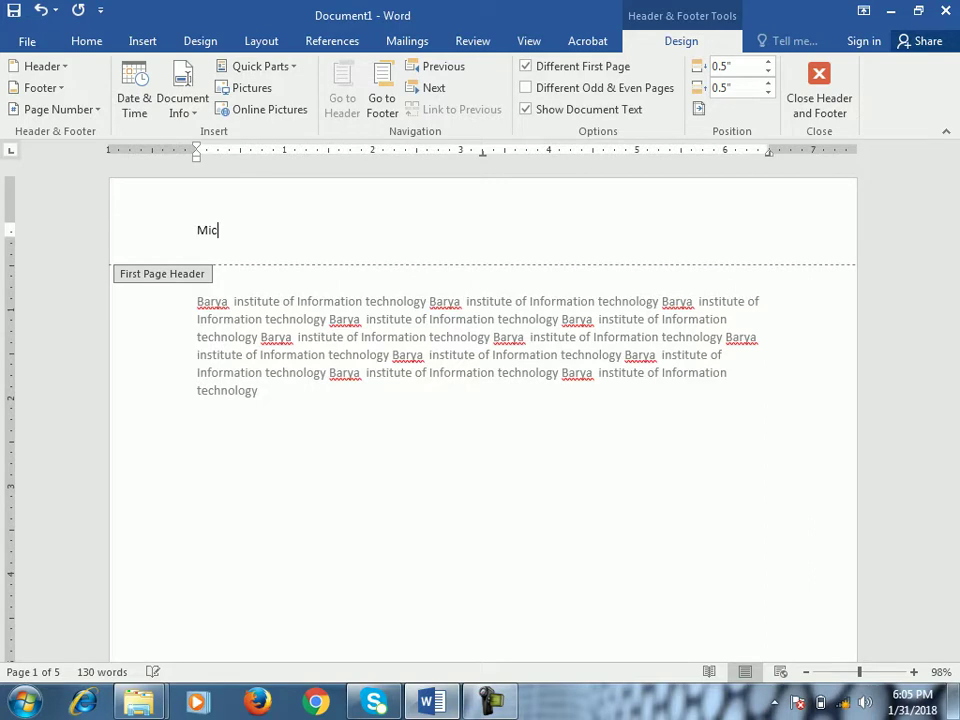
key(BackSpace)
key(BackSpace)
text(o)
key(BackSpace)
key(BackSpace)
text(osoft Word 2016 Note)
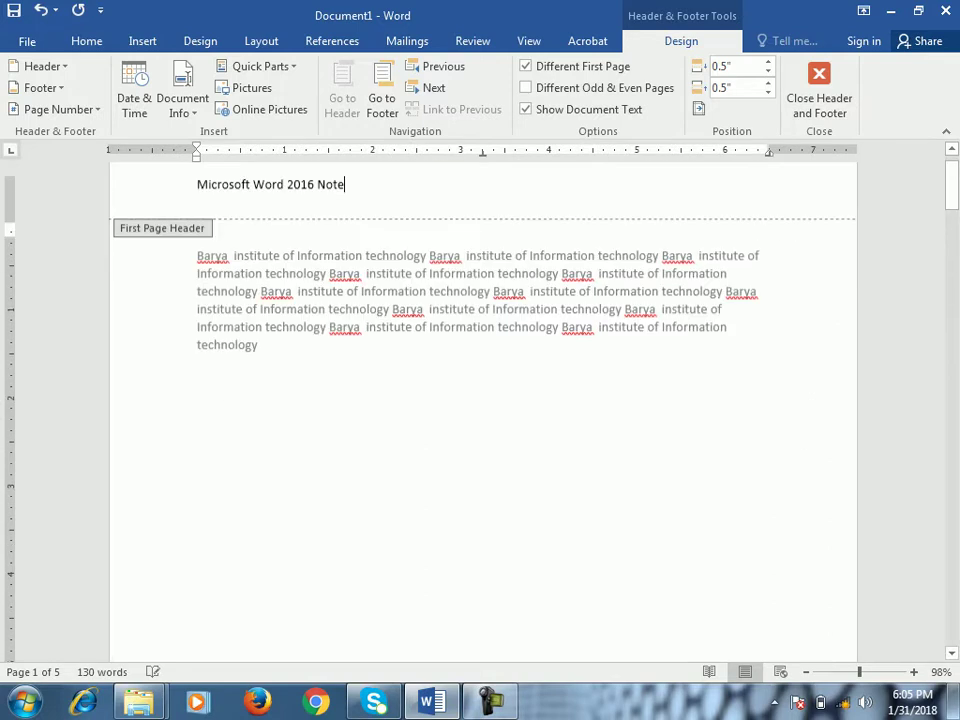
click(819, 90)
Step: Check the page 2 header and footer against the first page, opening and closing the page 2 header
scroll(480, 400, down, 15)
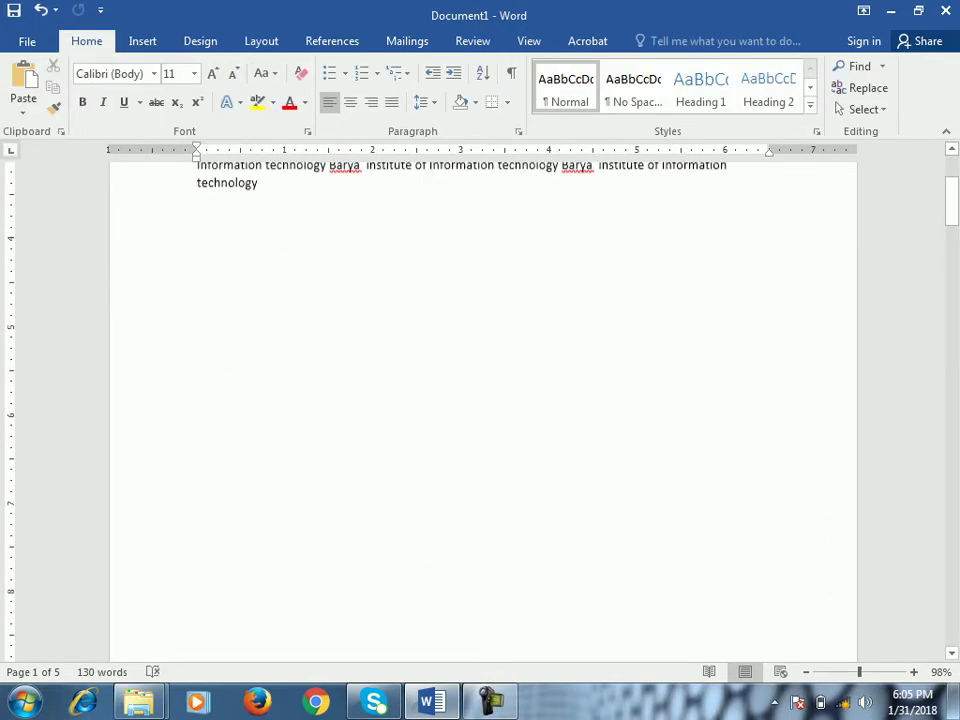
double_click(400, 265)
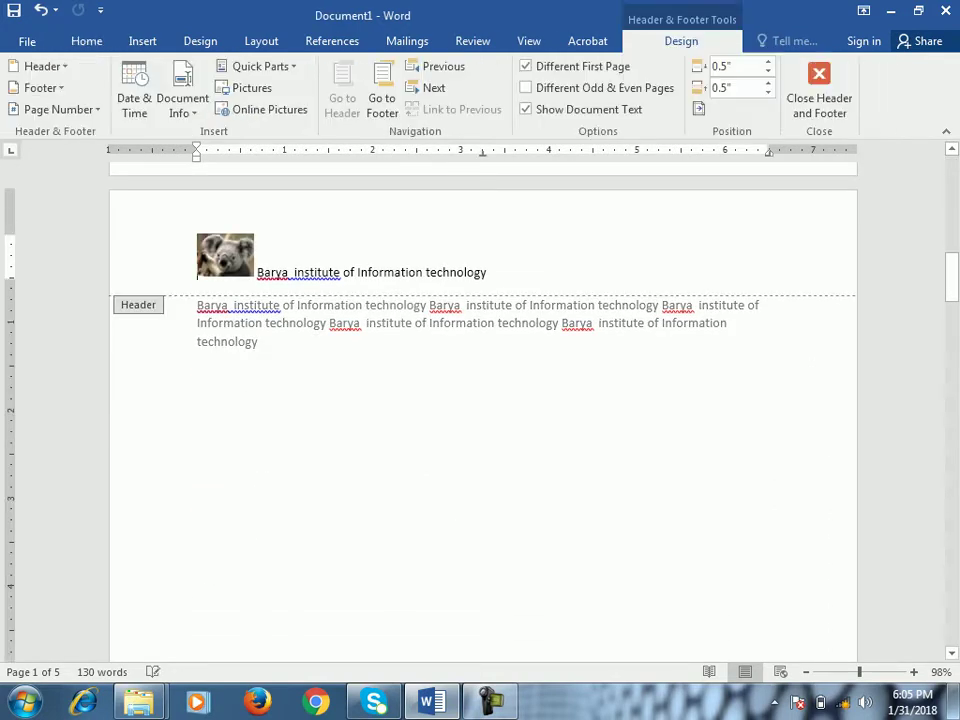
double_click(488, 323)
scroll(488, 323, down, 14)
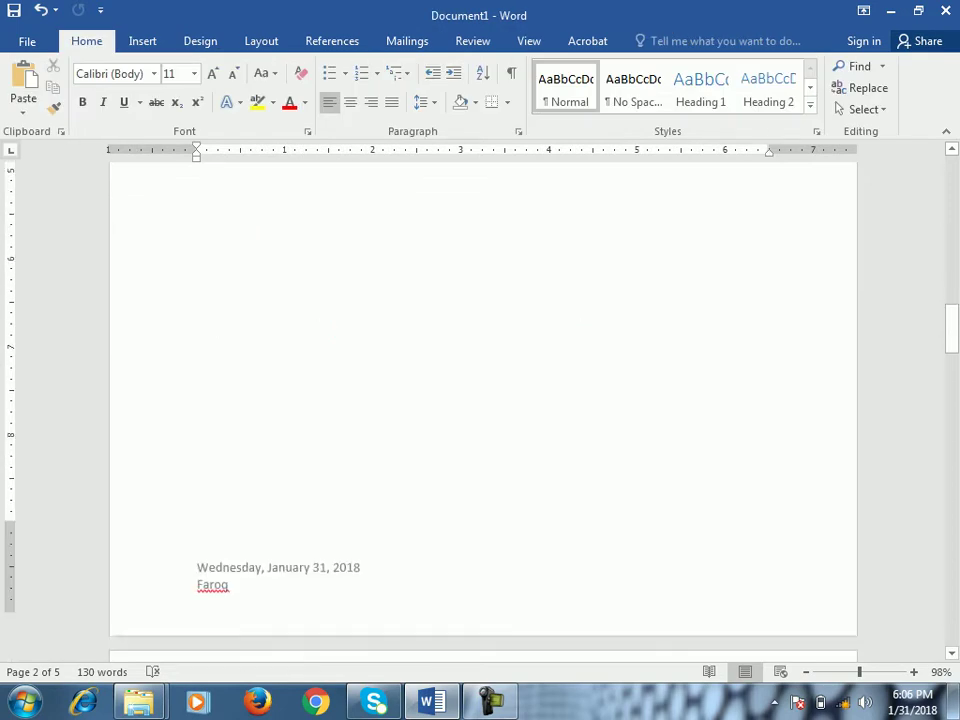
Step: Reopen the page 1 header for editing and turn off Different First Page
drag(951, 362, 951, 183)
double_click(197, 230)
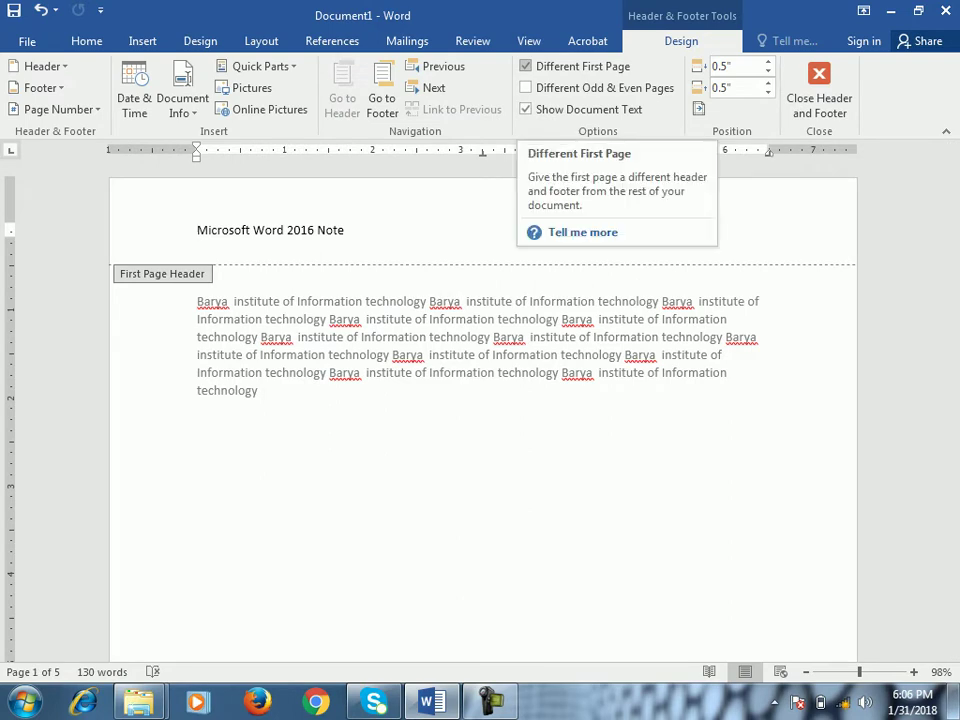
click(526, 66)
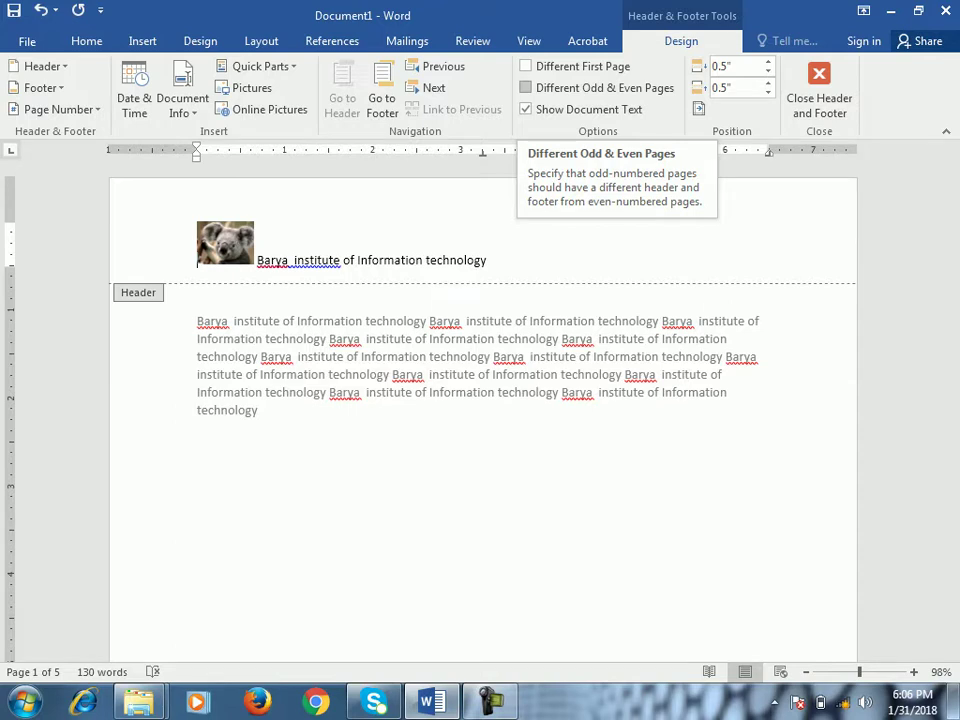
Step: Turn on Different Odd & Even Pages and enter "Even 2" as the even page header on page 2
click(526, 87)
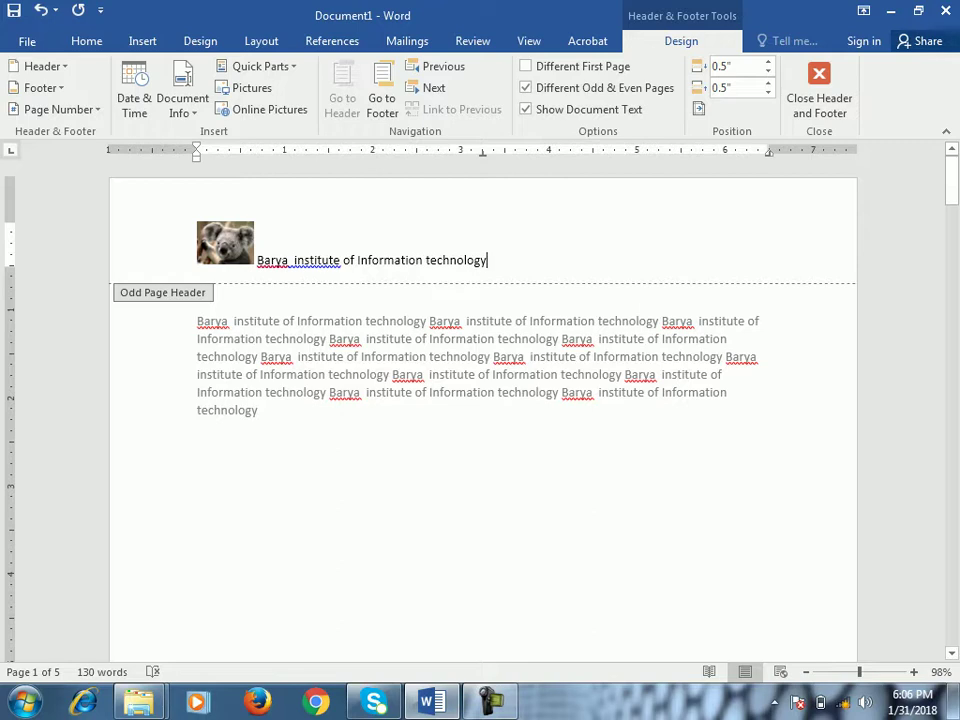
scroll(480, 420, down, 15)
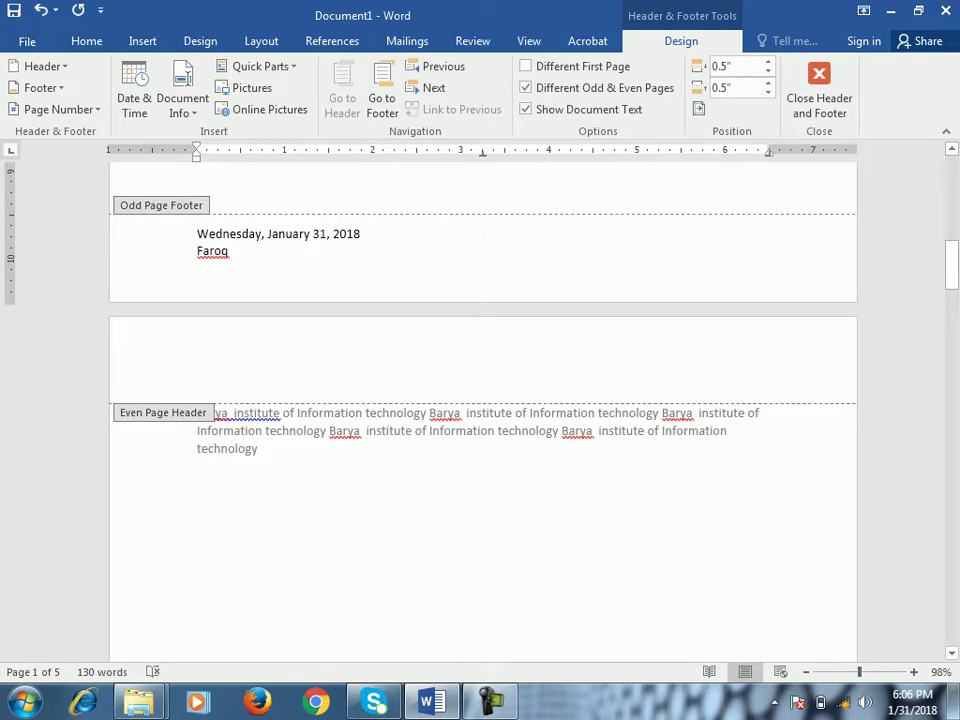
click(197, 368)
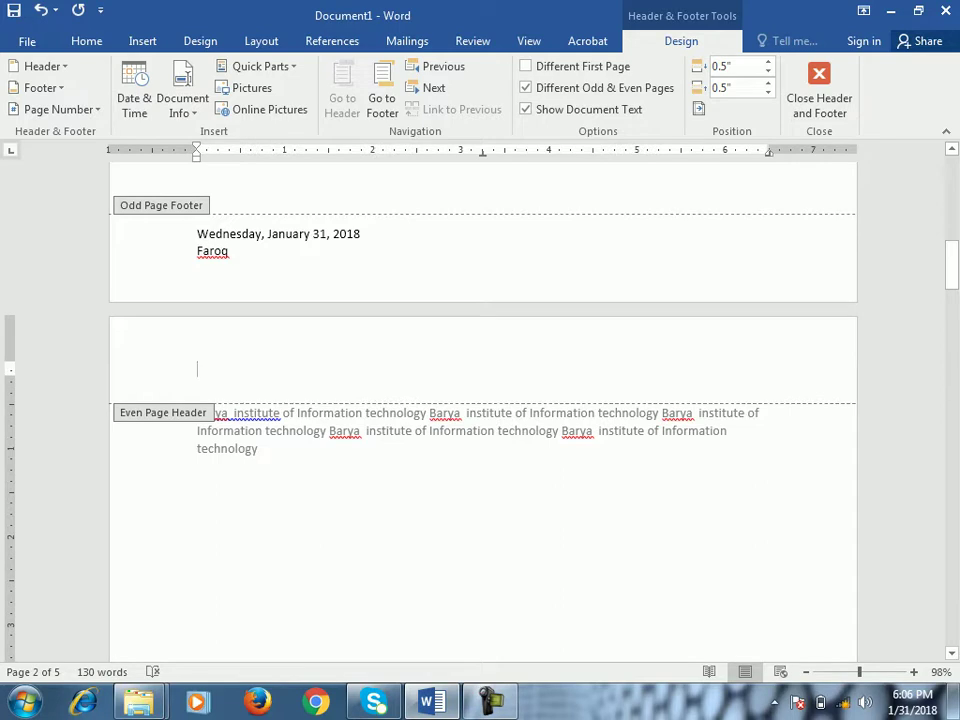
text(Even 2)
Step: Examine the odd and even headers and footers across the following pages, and return to page 1
scroll(483, 410, down, 6)
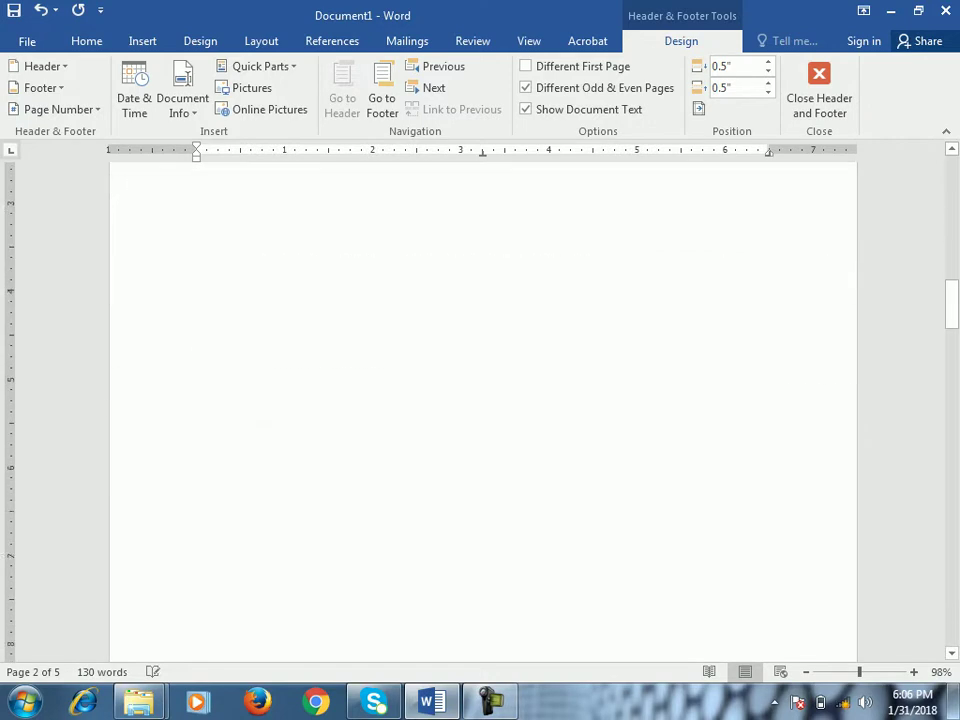
scroll(483, 410, down, 5)
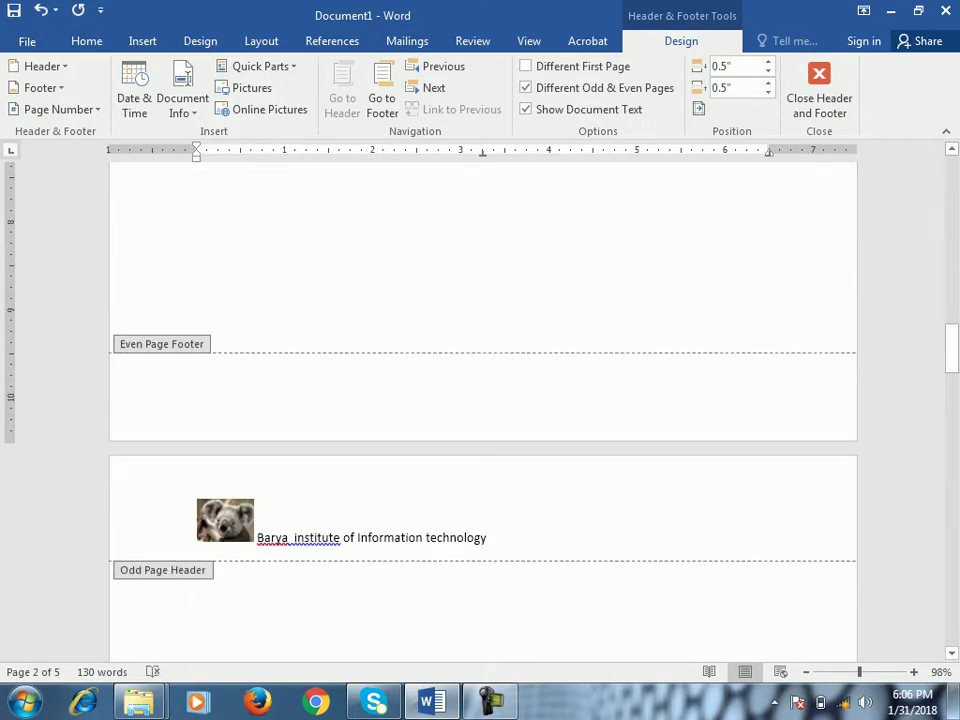
scroll(483, 410, down, 10)
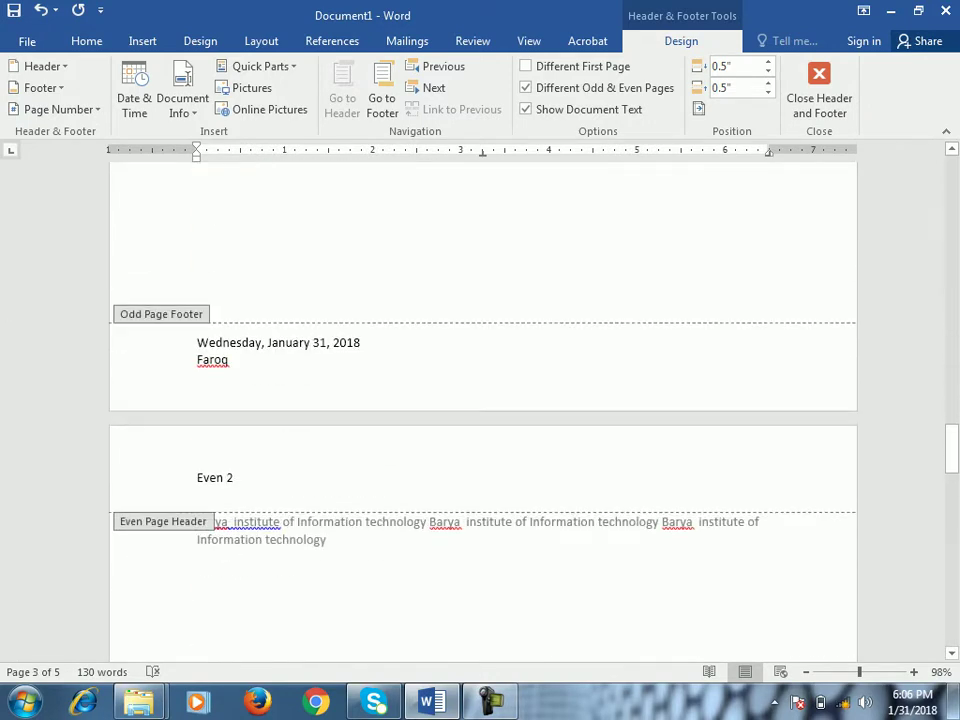
scroll(483, 410, down, 5)
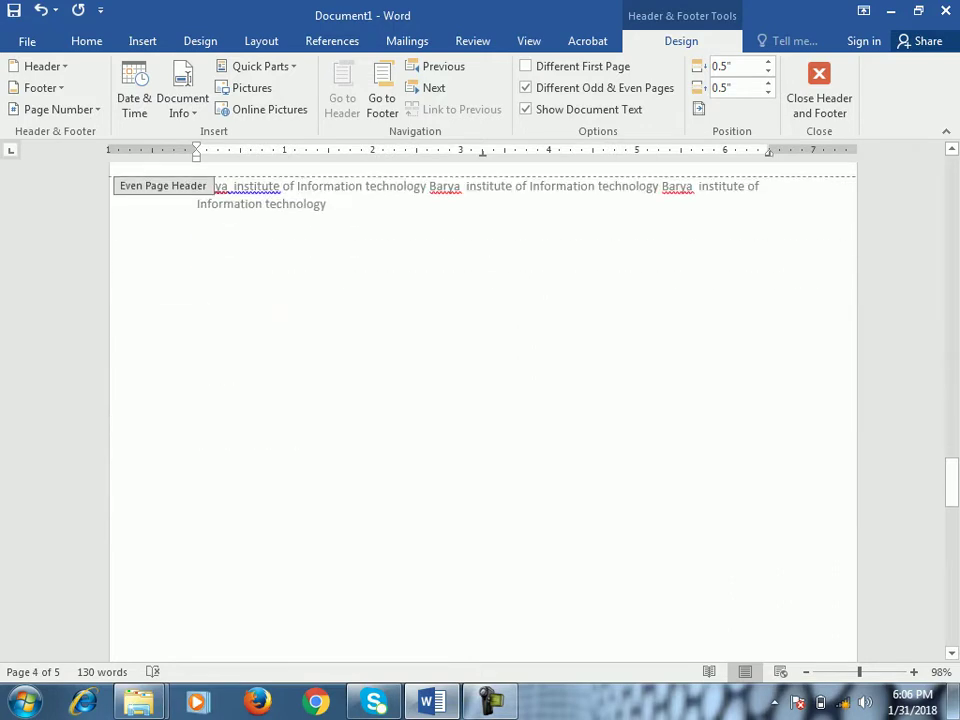
scroll(483, 410, up, 5)
scroll(483, 410, down, 8)
drag(951, 405, 951, 183)
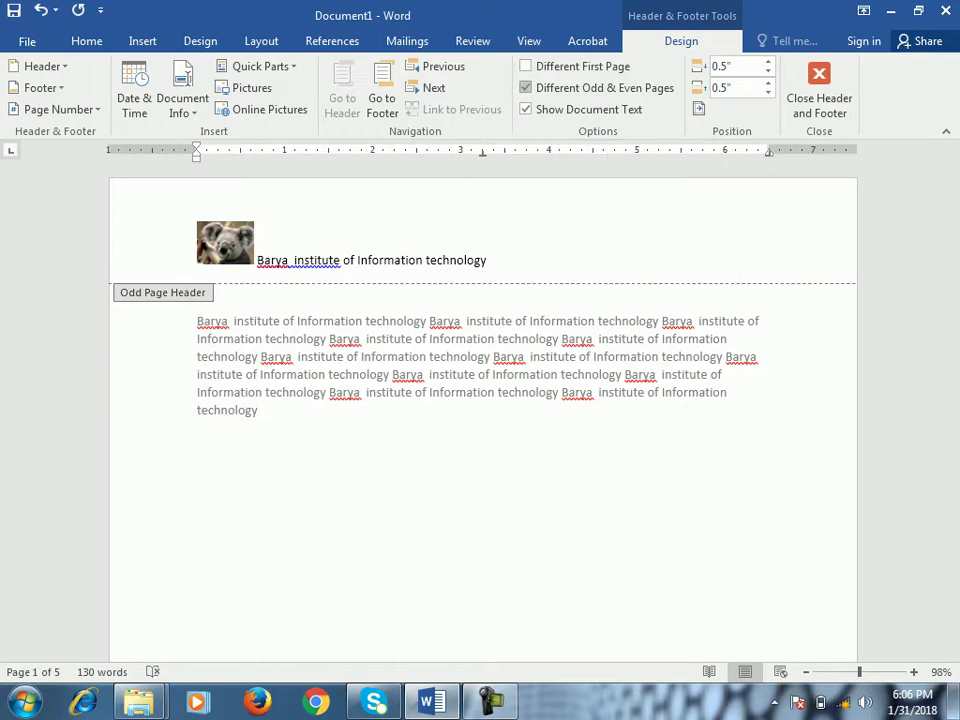
Step: Turn off Different Odd & Even Pages, go back to page 1, and leave header editing
click(526, 88)
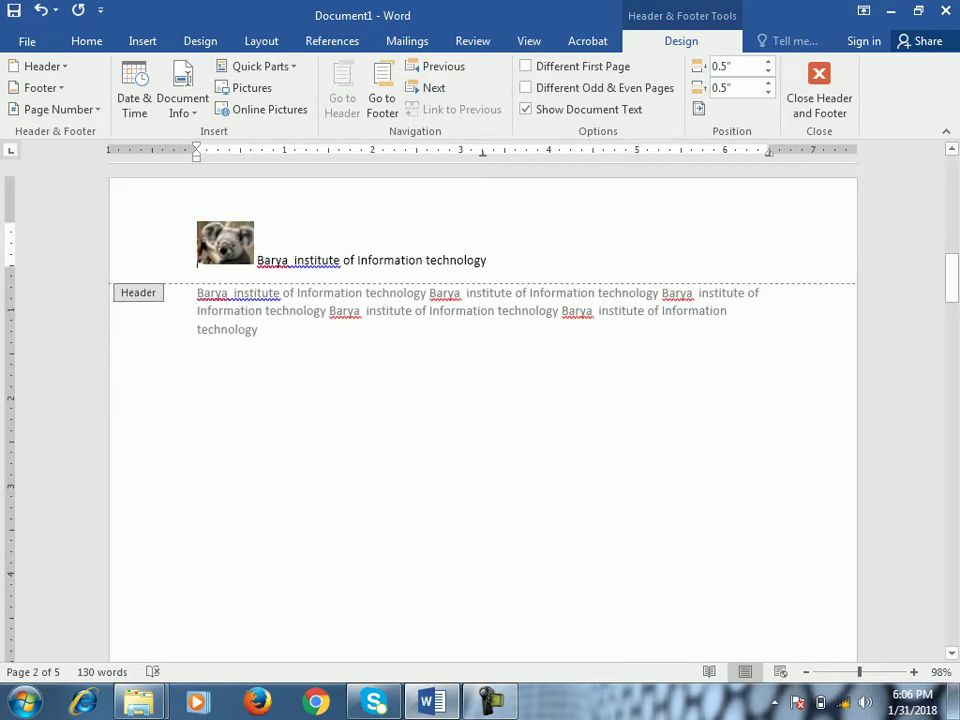
drag(951, 276, 951, 177)
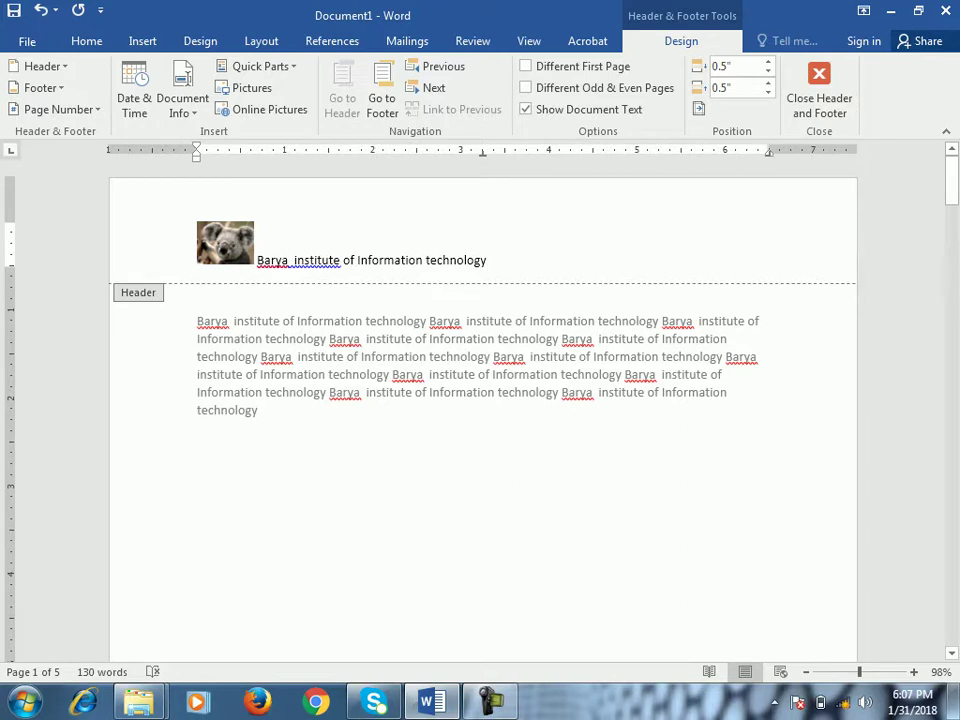
double_click(373, 437)
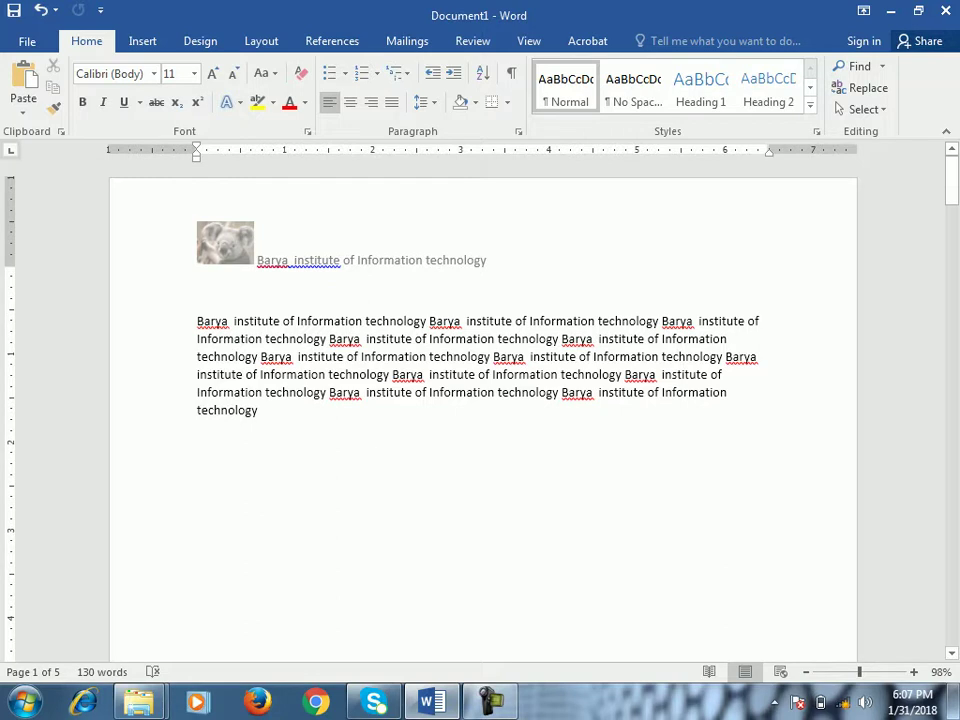
Step: Reopen the page 1 header, add eight blank lines to push the body text down, and remove them
double_click(352, 250)
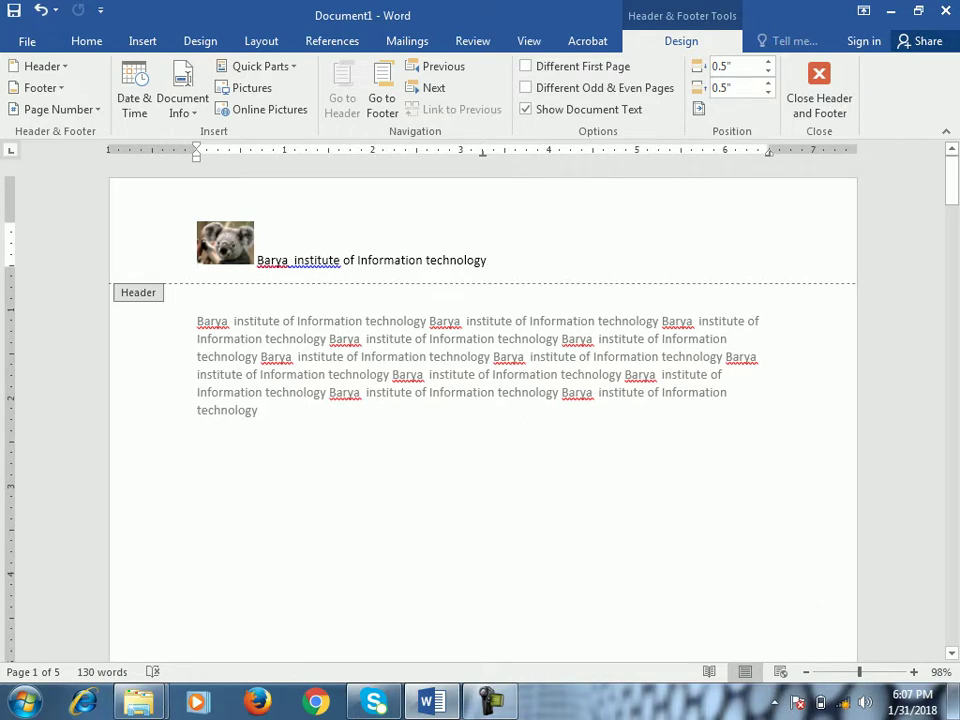
key(Return)
key(Return)
key(Return)
key(Return)
key(Return)
key(Return)
key(Return)
key(Return)
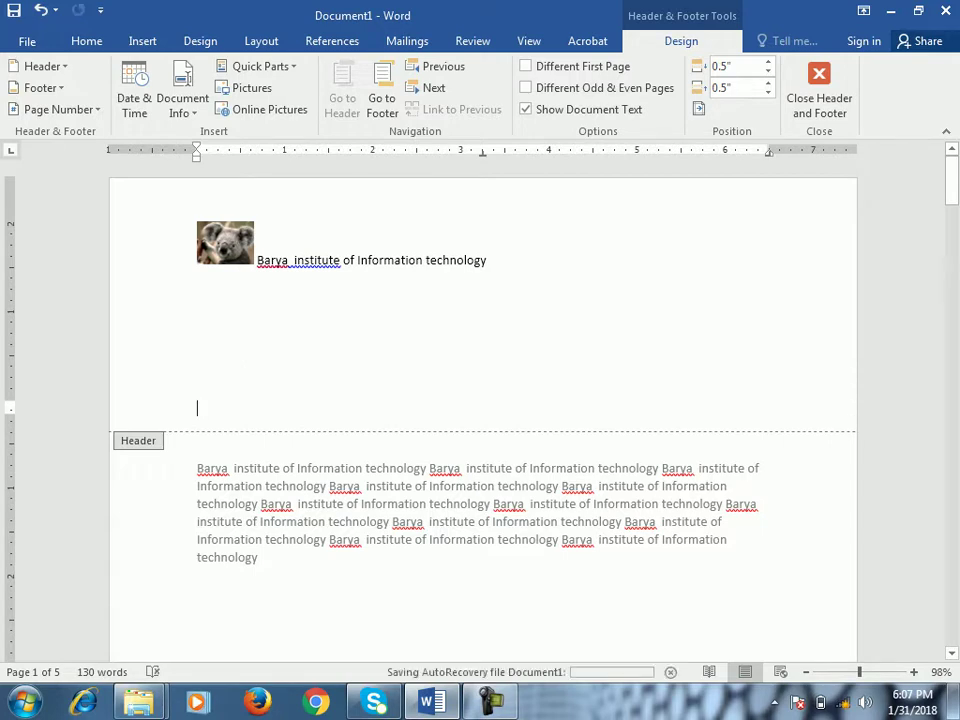
key(BackSpace)
key(BackSpace)
key(BackSpace)
key(BackSpace)
key(BackSpace)
key(BackSpace)
key(BackSpace)
key(BackSpace)
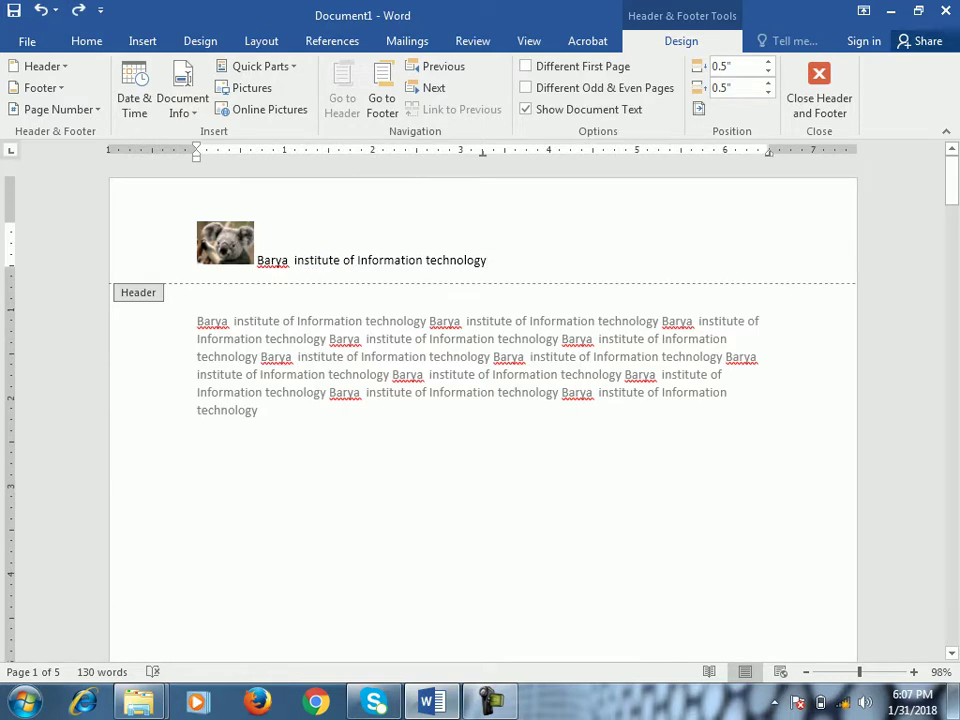
Step: Leave header editing, examine the header and footer of page 1 in the print preview, and return to the document
key(Escape)
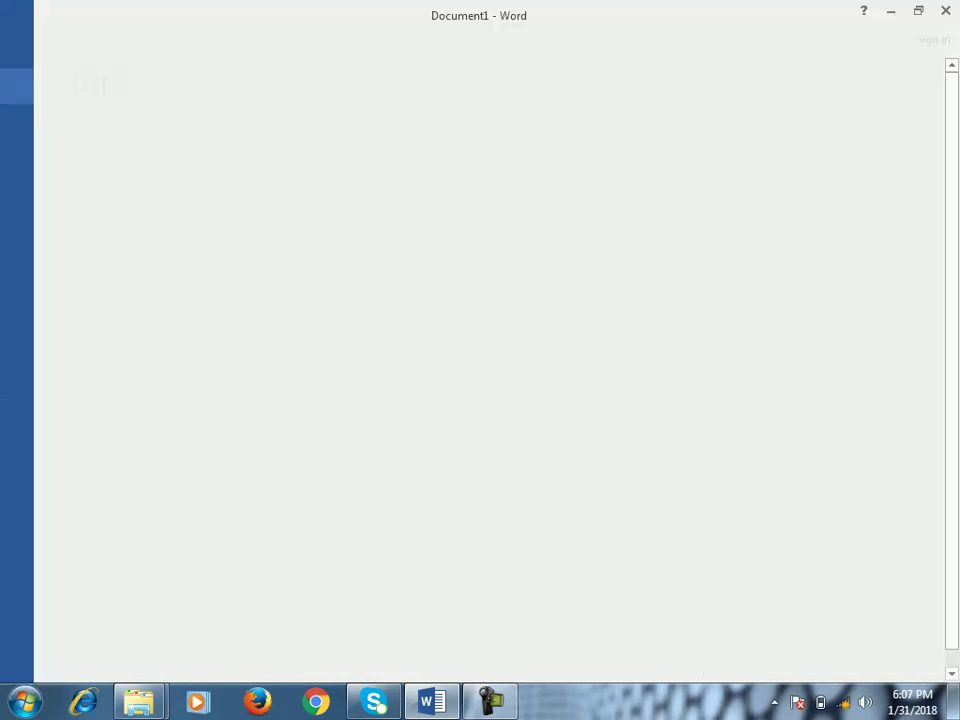
click(27, 41)
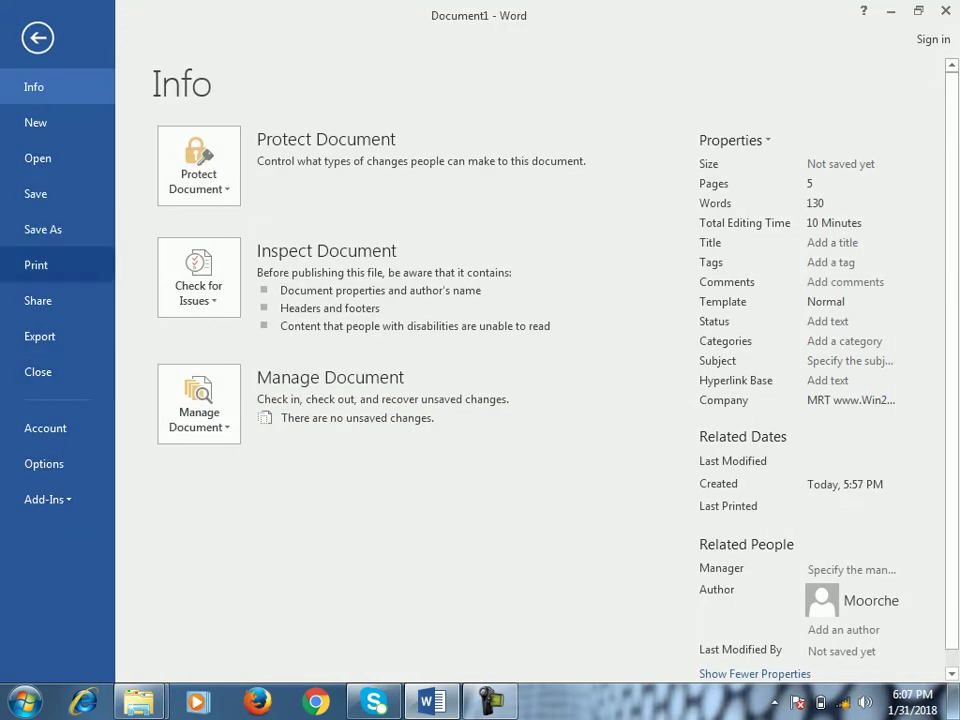
click(36, 265)
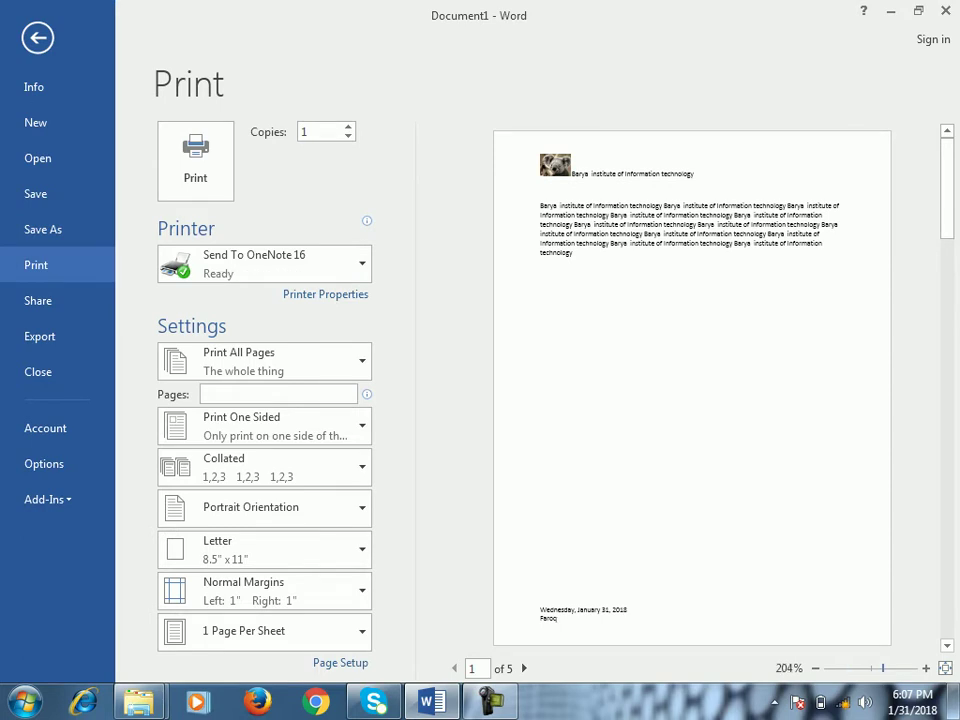
ctrl+scroll(692, 388, up, 5)
scroll(692, 388, down, 2)
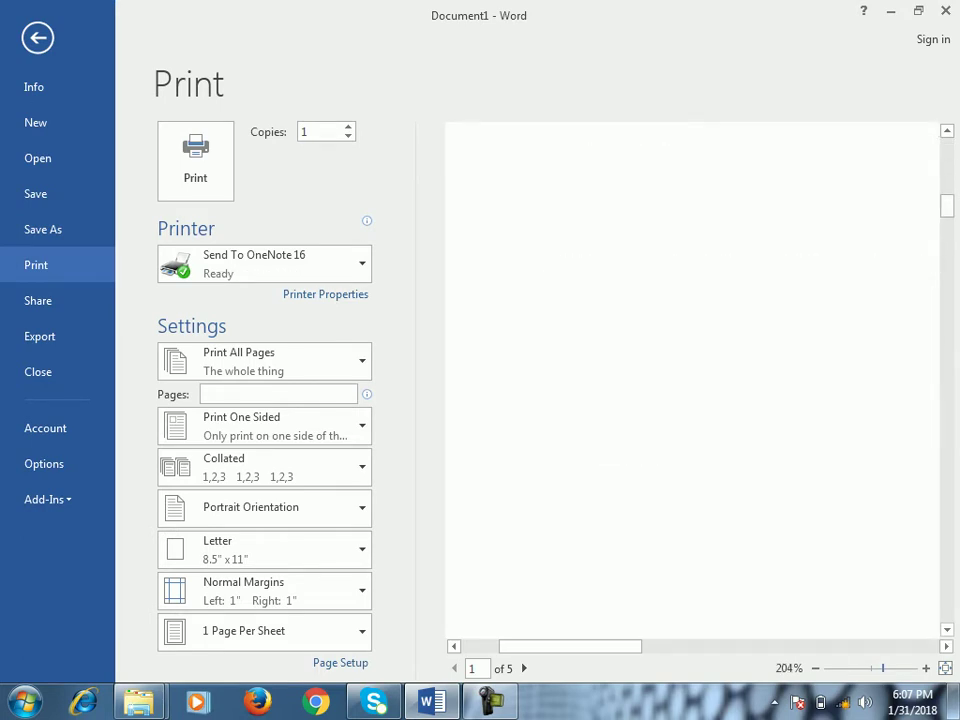
scroll(692, 388, up, 4)
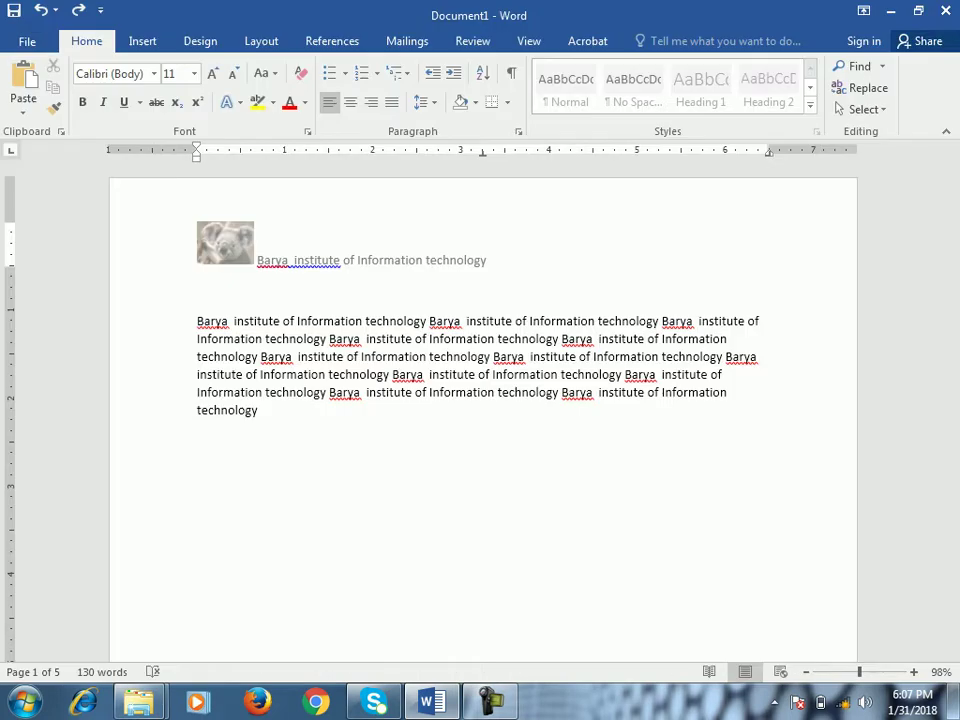
click(37, 37)
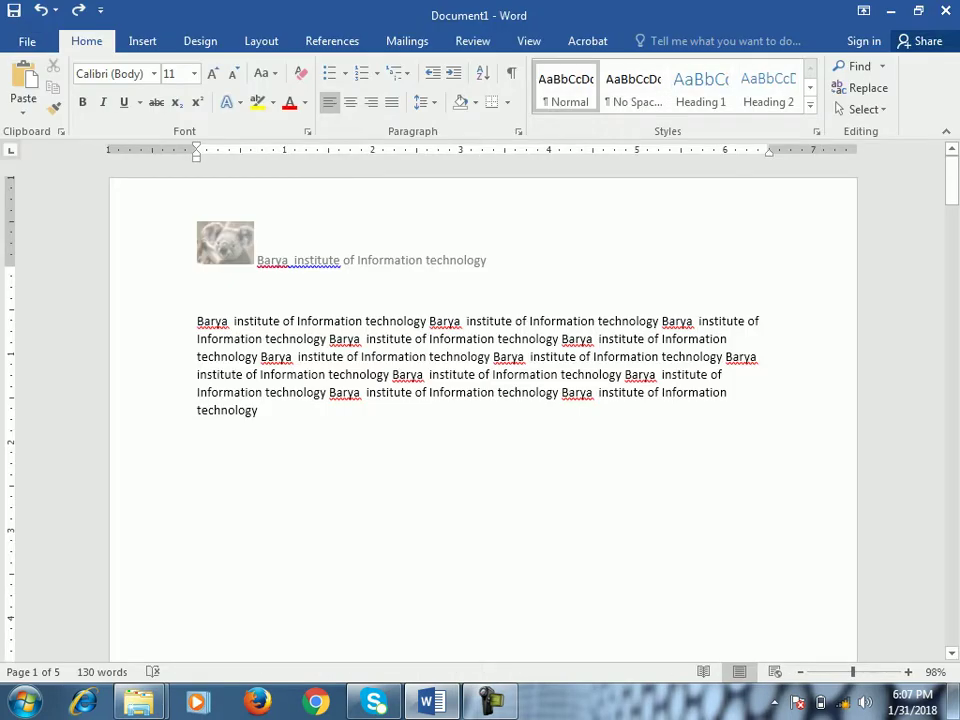
Step: Reopen the page 1 header, delete the blank line below its text, try hiding the document text, and leave header editing
double_click(228, 246)
click(198, 276)
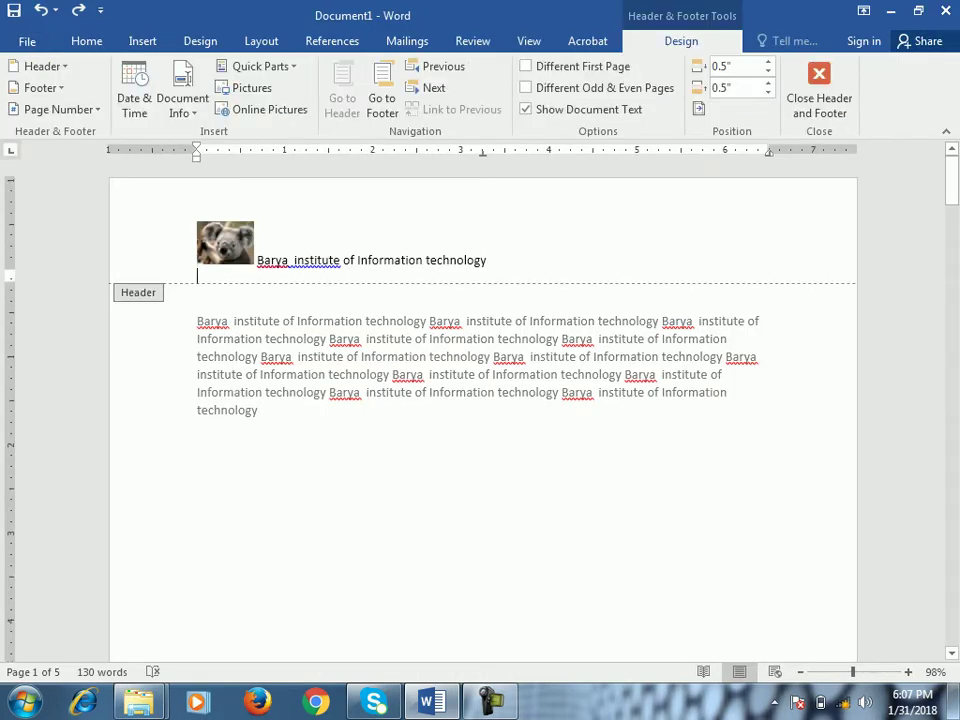
key(BackSpace)
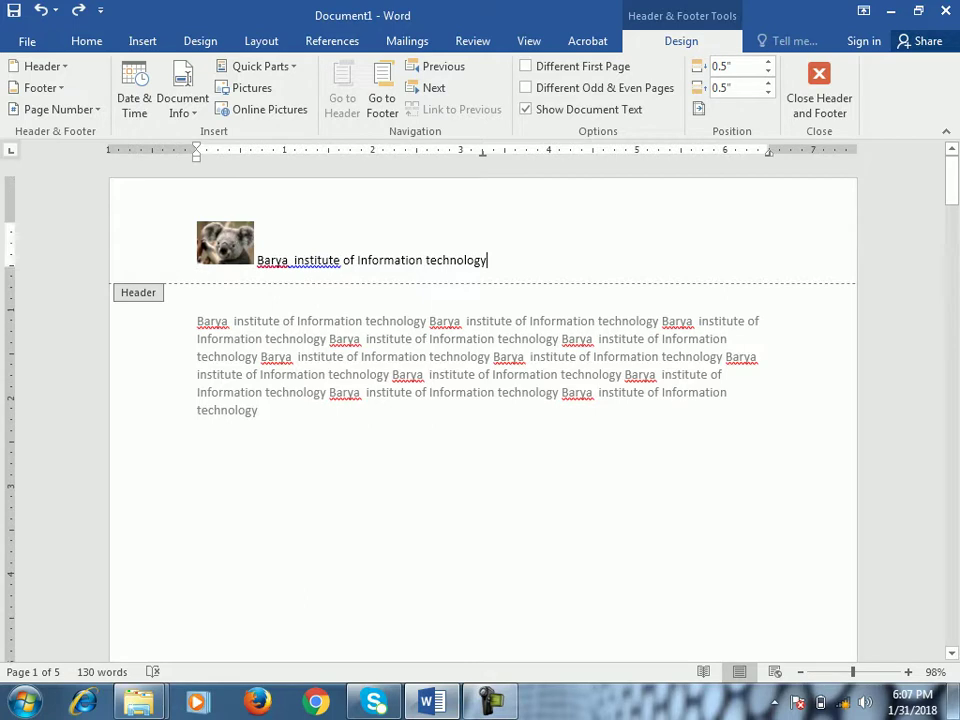
click(526, 109)
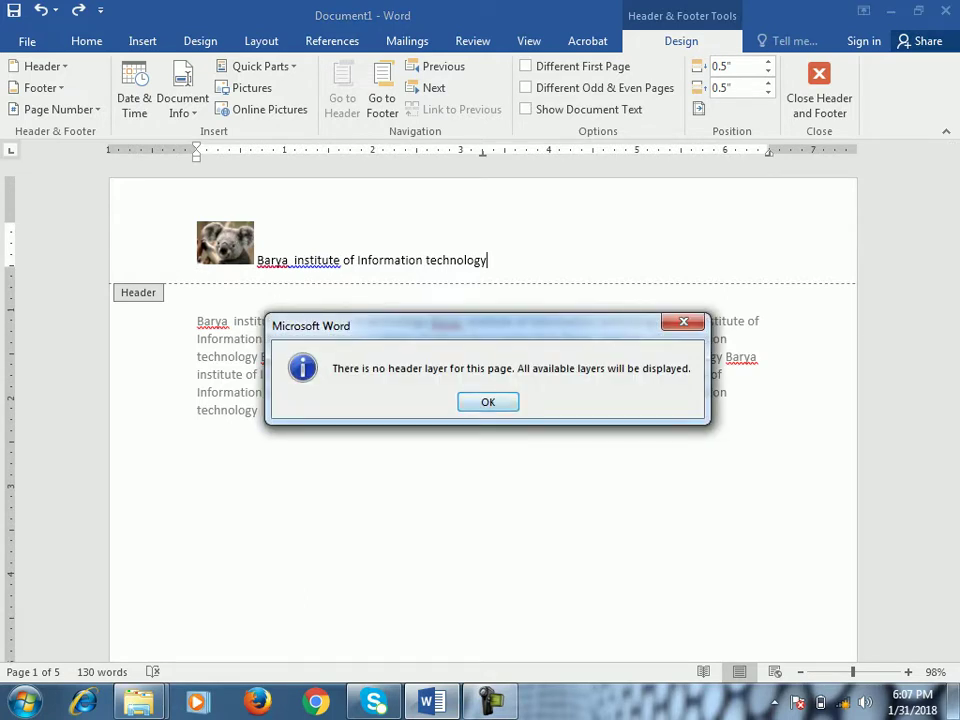
key(Return)
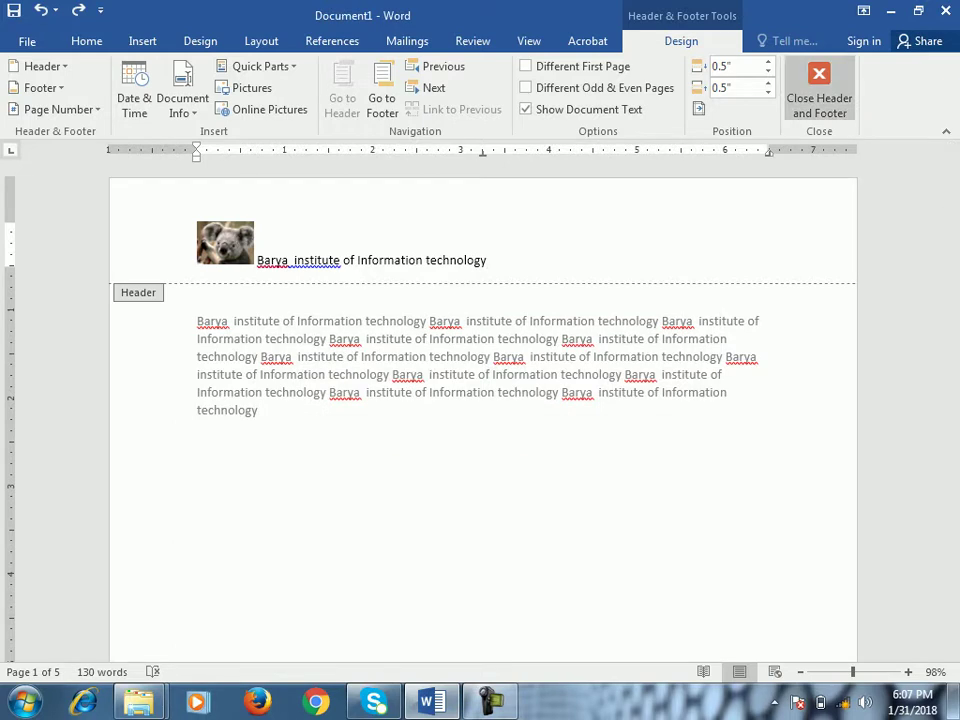
key(Escape)
Step: Create a new blank document and paste the copied text "Barya institute of Information technology" into its body eleven times
key(ctrl+n)
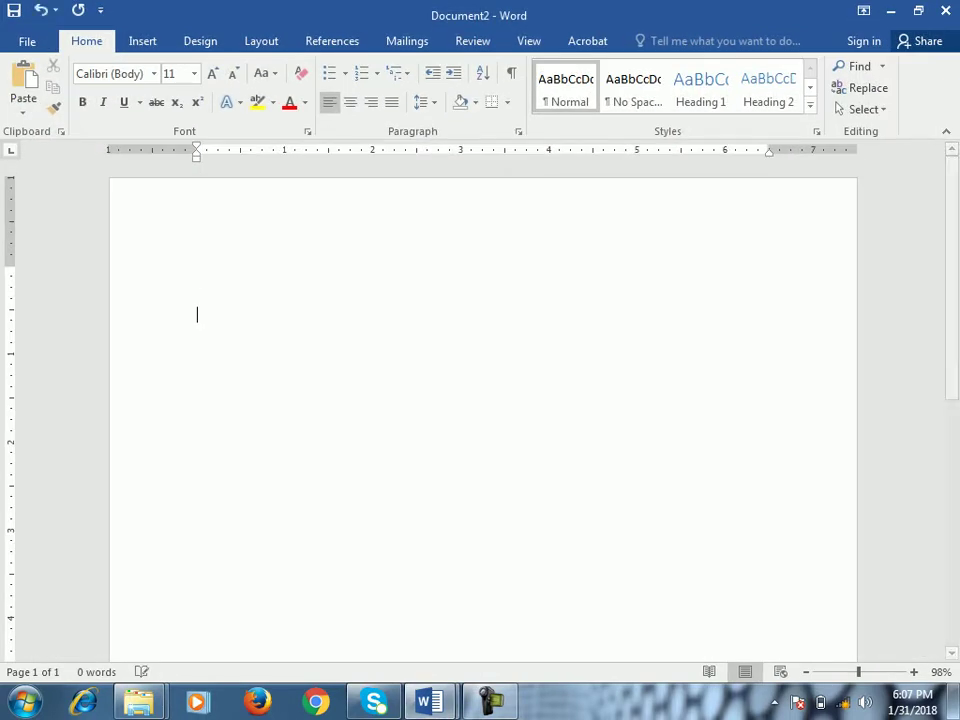
key(ctrl+v)
key(ctrl+v)
key(ctrl+v)
key(ctrl+v)
key(ctrl+v)
key(ctrl+v)
key(ctrl+v)
key(ctrl+v)
key(ctrl+v)
key(ctrl+v)
key(ctrl+v)
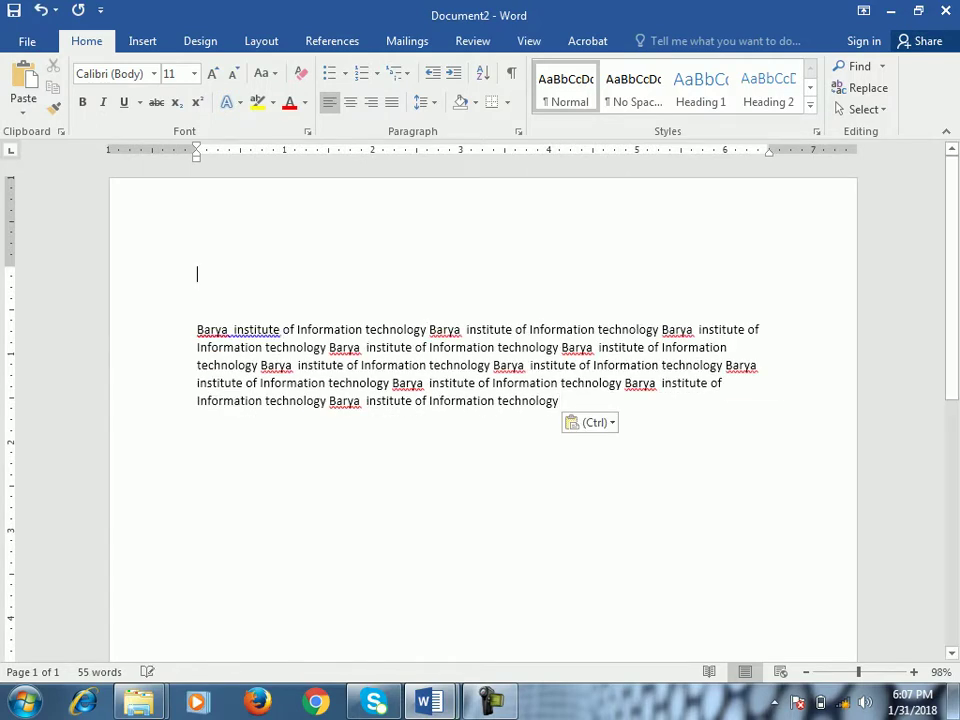
Step: Open the new document's header, hide and reshow the document text, and enter "Barya institute of Information technology" as the header
double_click(198, 230)
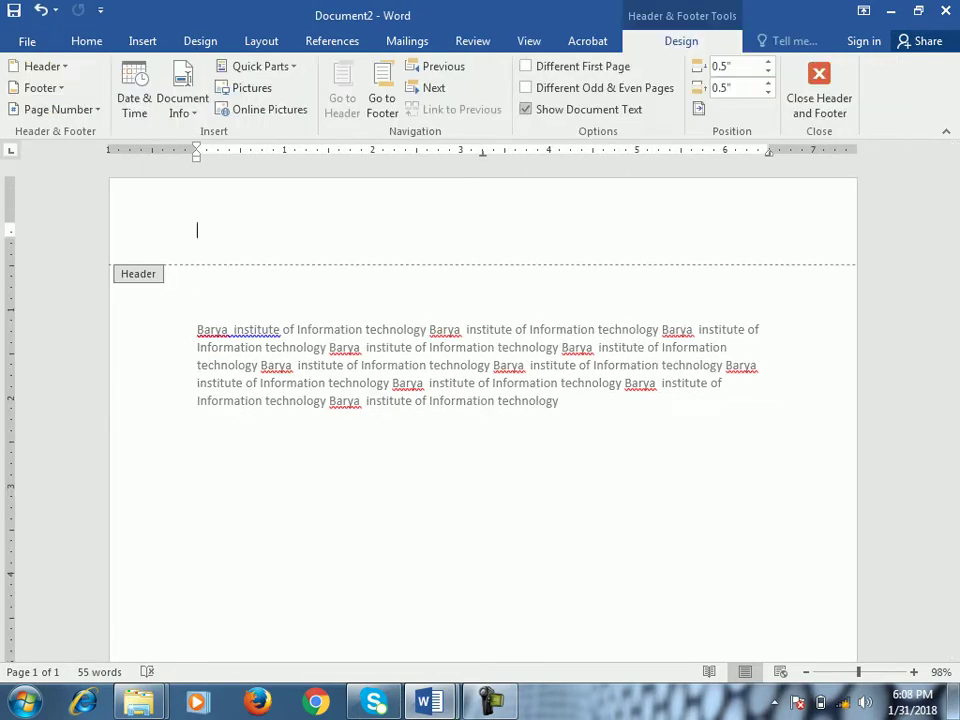
click(526, 109)
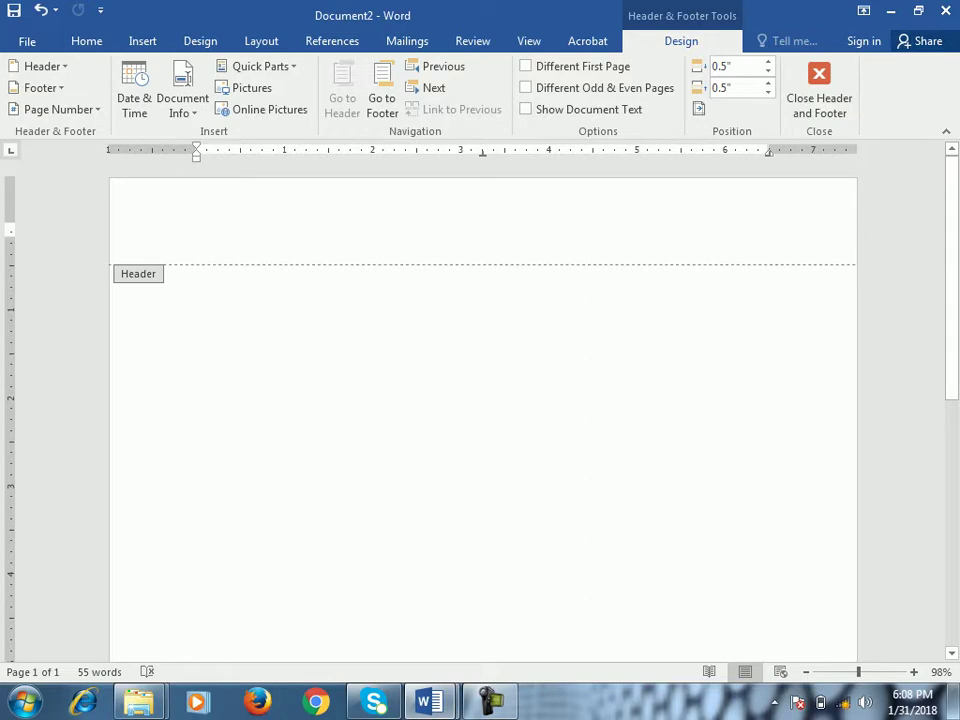
click(526, 109)
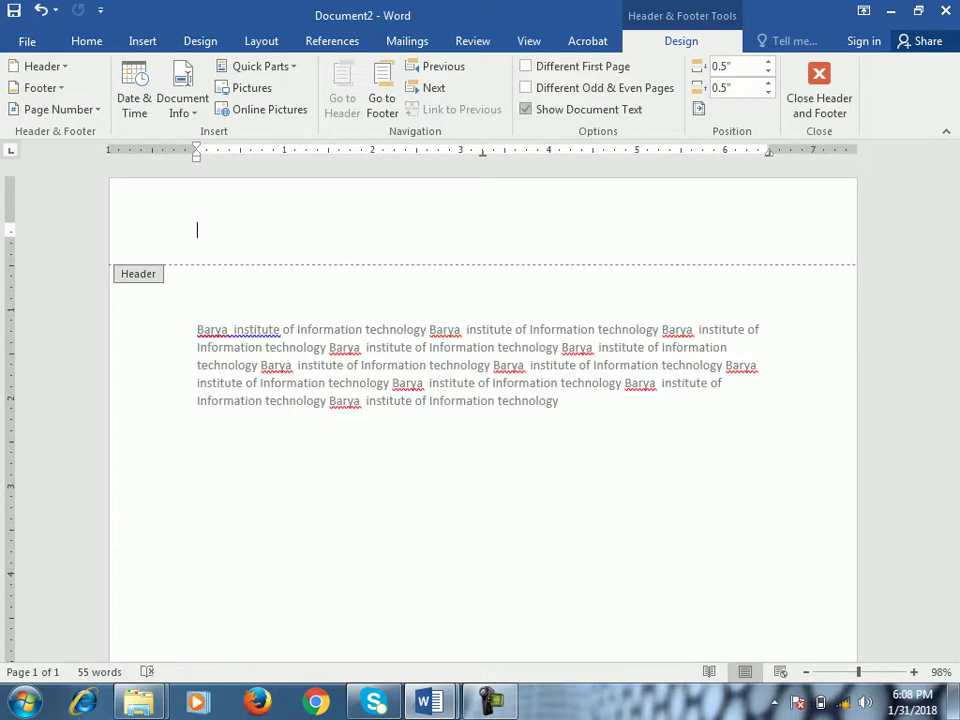
text(Barya  institute of Information technology)
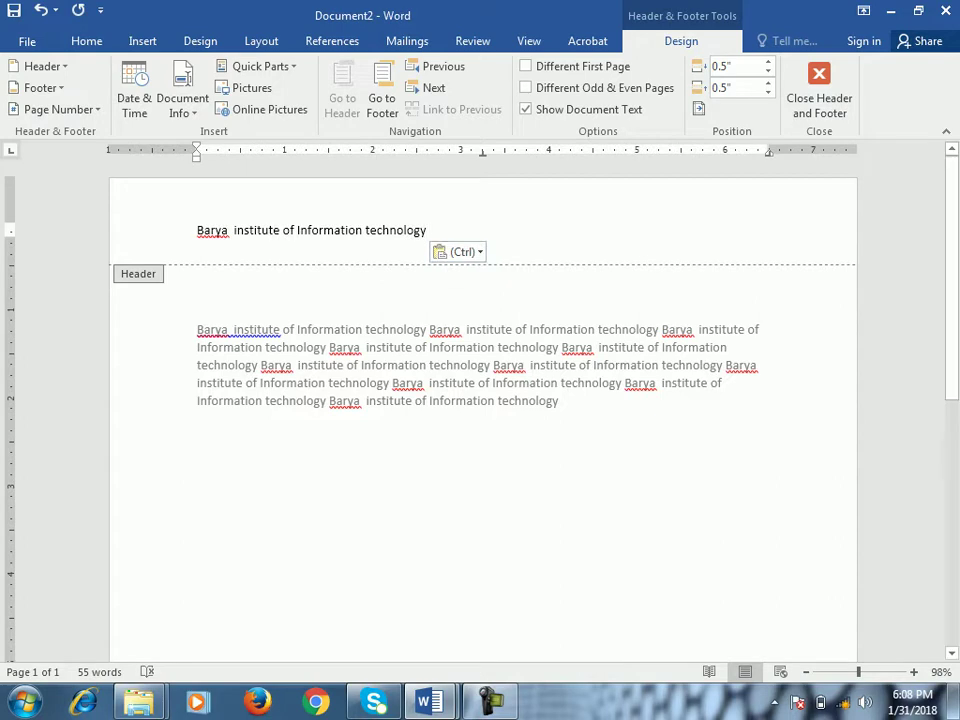
Step: Hide the document text behind the header, leave and reopen the header, and switch Show Document Text off and on again
click(527, 109)
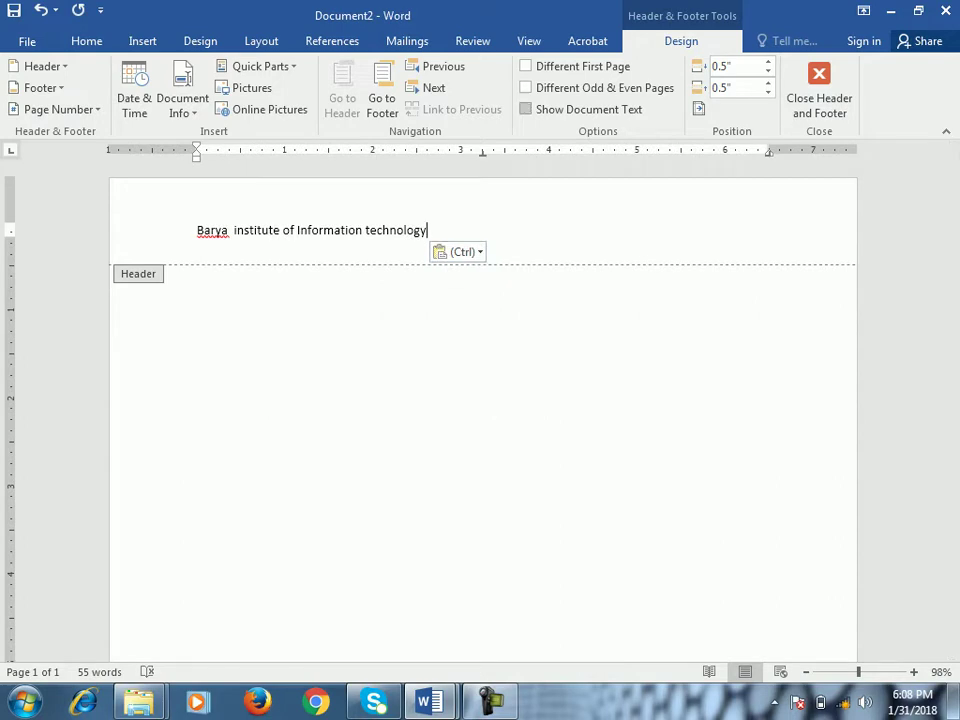
click(819, 98)
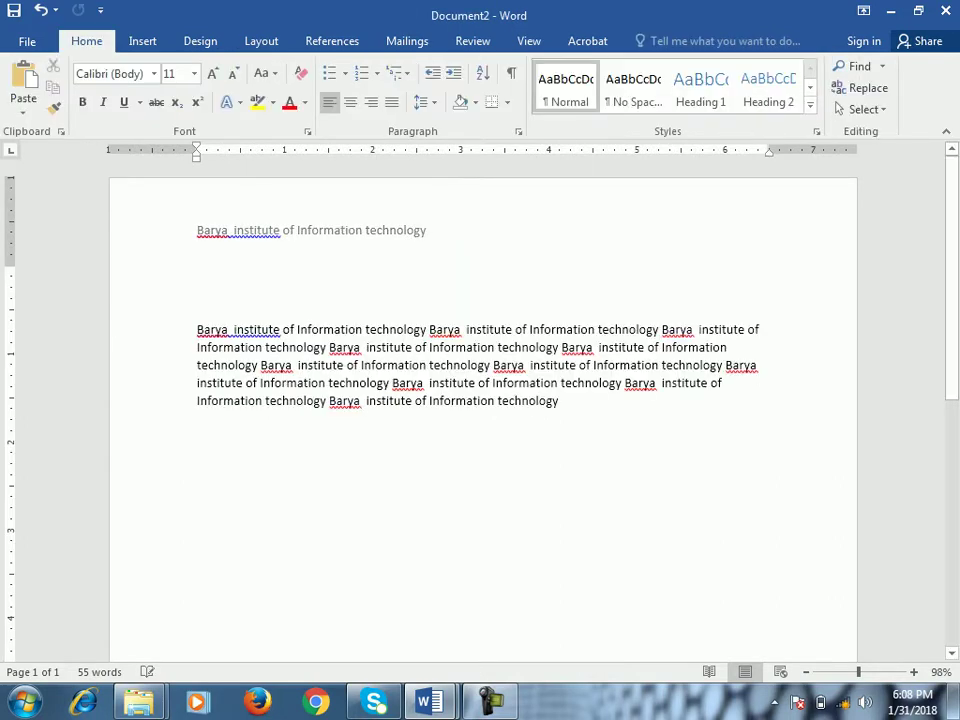
double_click(198, 230)
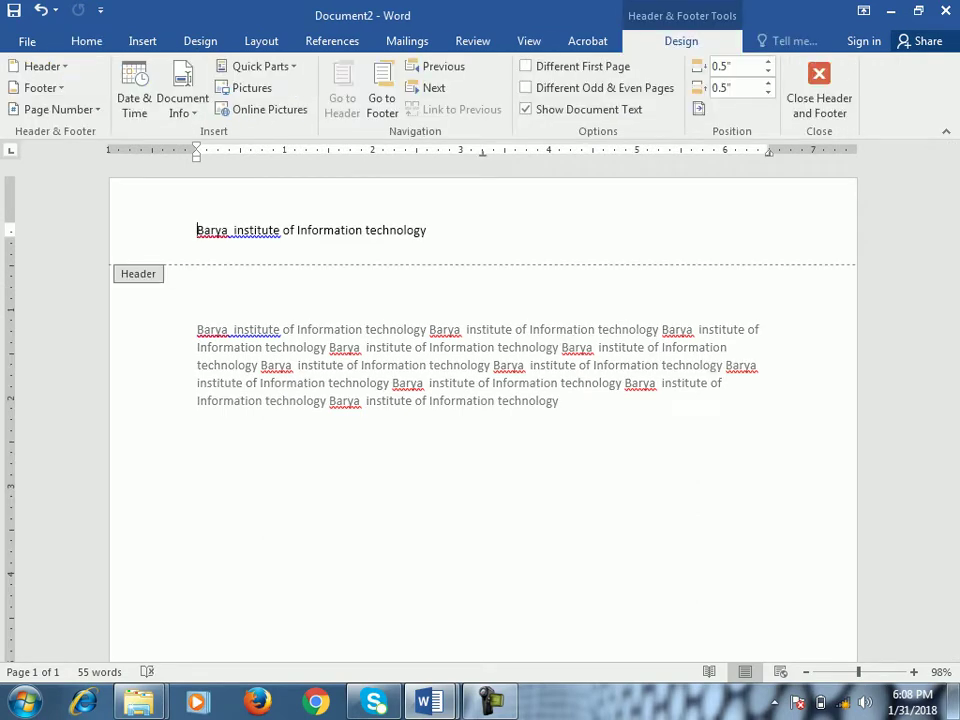
click(527, 109)
click(526, 109)
Step: Switch back to Document1 and reopen its page 1 header for editing
mouse_move(428, 702)
click(320, 575)
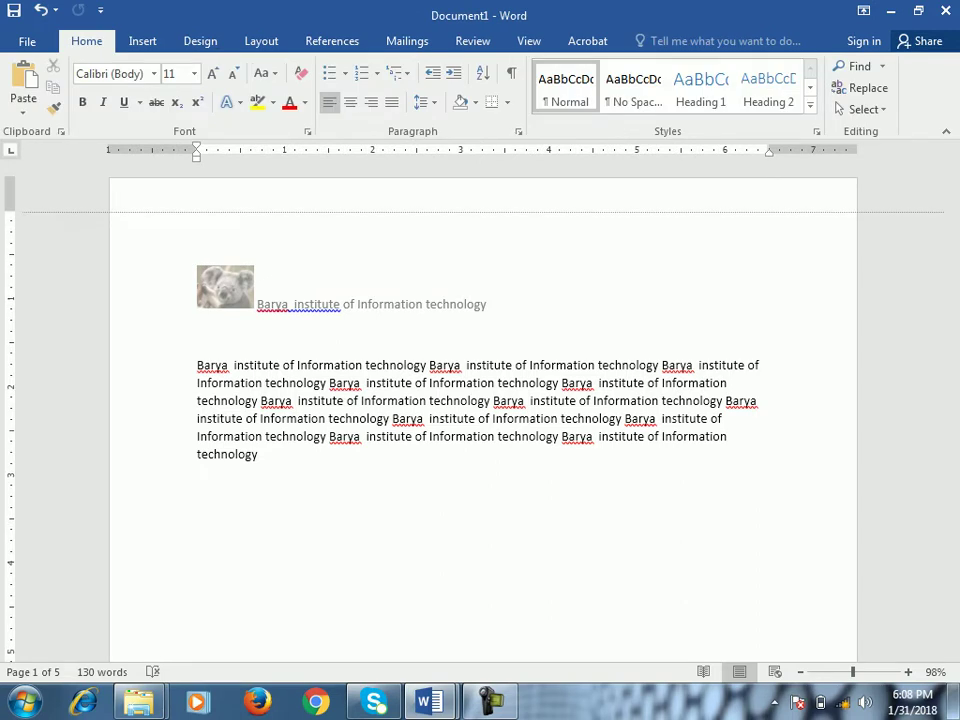
double_click(320, 303)
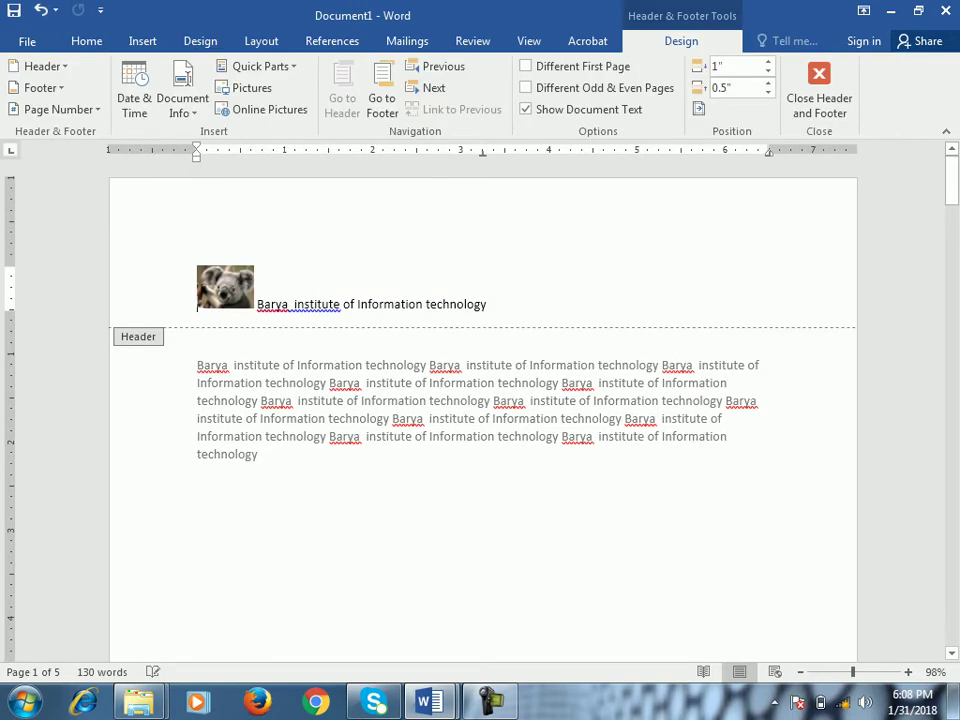
double_click(400, 410)
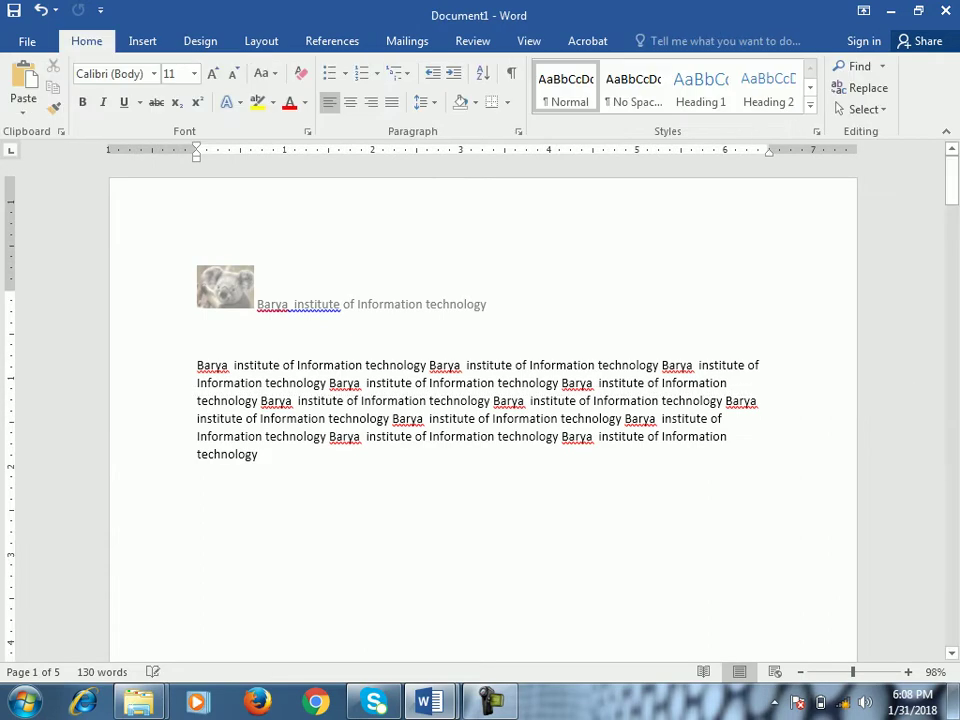
double_click(320, 303)
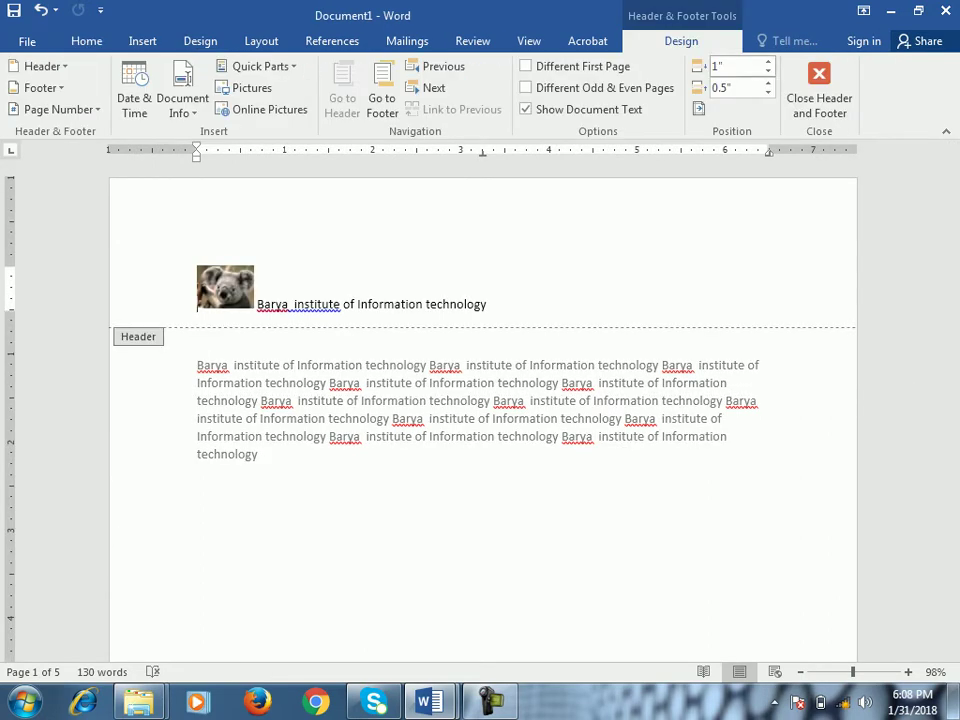
Step: Reduce the Header from Top distance to 0.4 inches
click(768, 71)
click(768, 71)
click(768, 71)
click(768, 71)
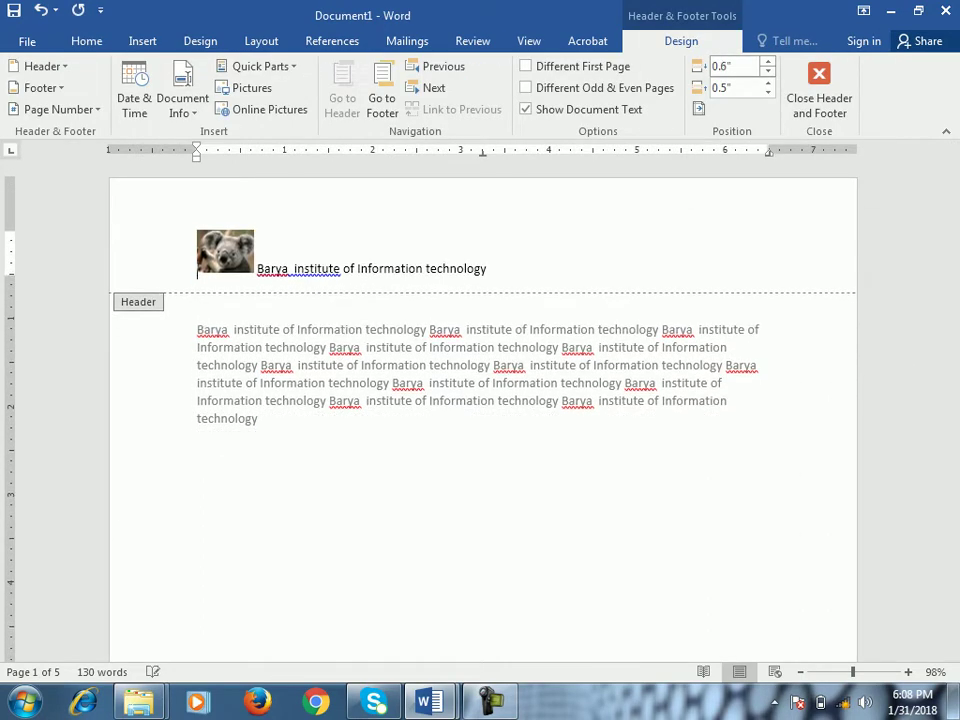
click(768, 71)
click(768, 71)
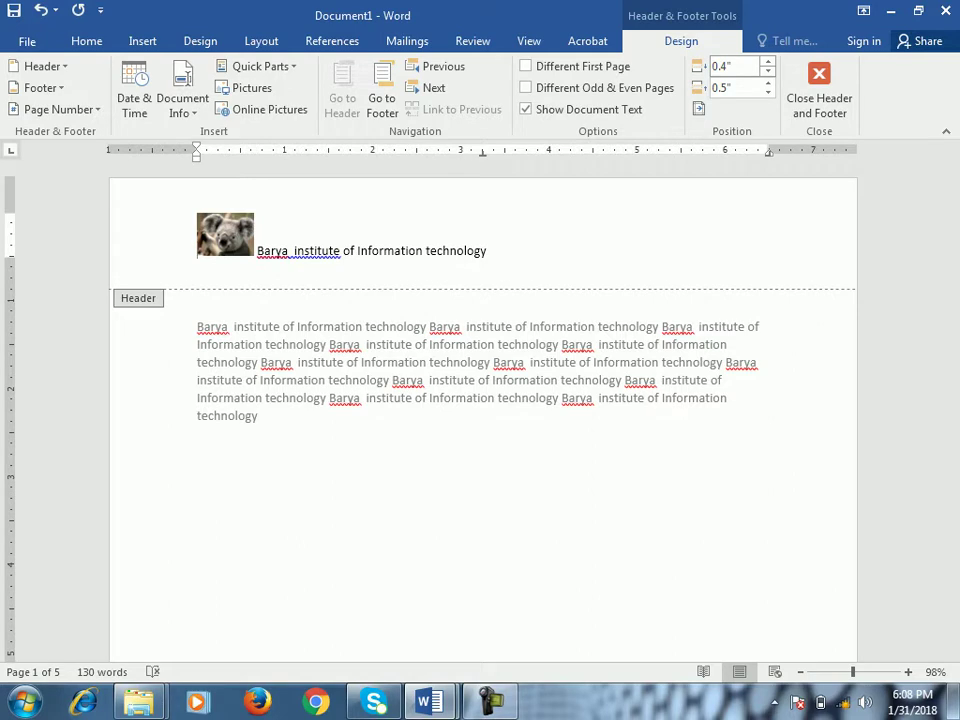
Step: Raise the Header from Top distance and lower it again, finishing at 0.5 inches
click(768, 61)
click(768, 61)
click(768, 61)
click(768, 61)
click(768, 61)
click(768, 61)
click(768, 61)
click(768, 61)
click(768, 71)
click(768, 71)
click(768, 71)
click(768, 71)
click(768, 71)
click(768, 71)
click(768, 71)
Step: Place the cursor in the page 1 footer and increase the Footer from Bottom distance to about 1.1 inches
scroll(480, 400, down, 2)
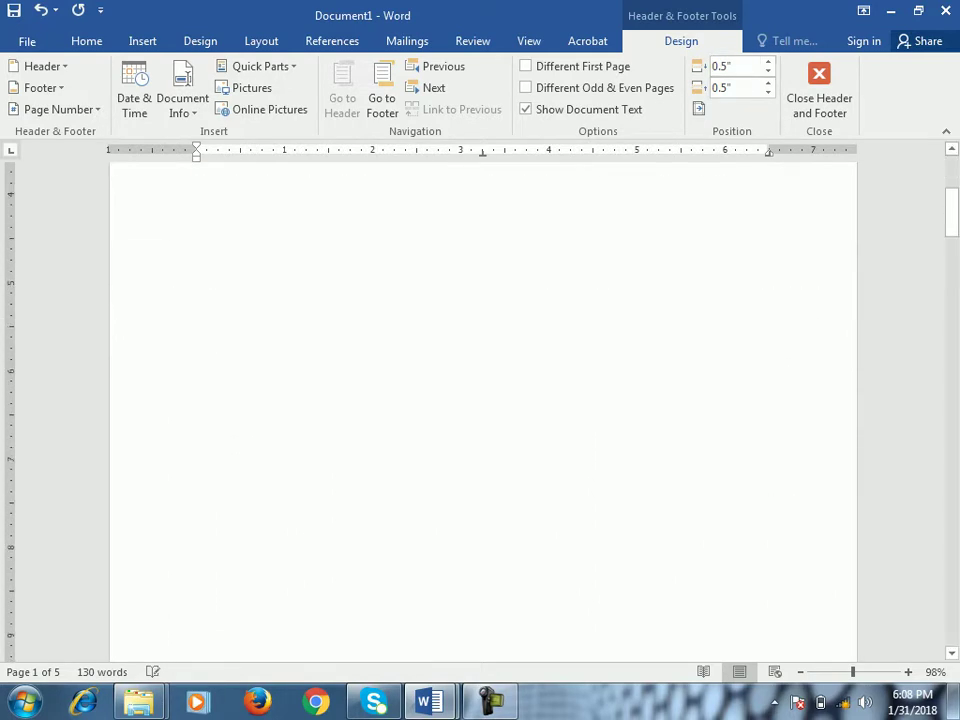
scroll(480, 400, down, 9)
click(237, 361)
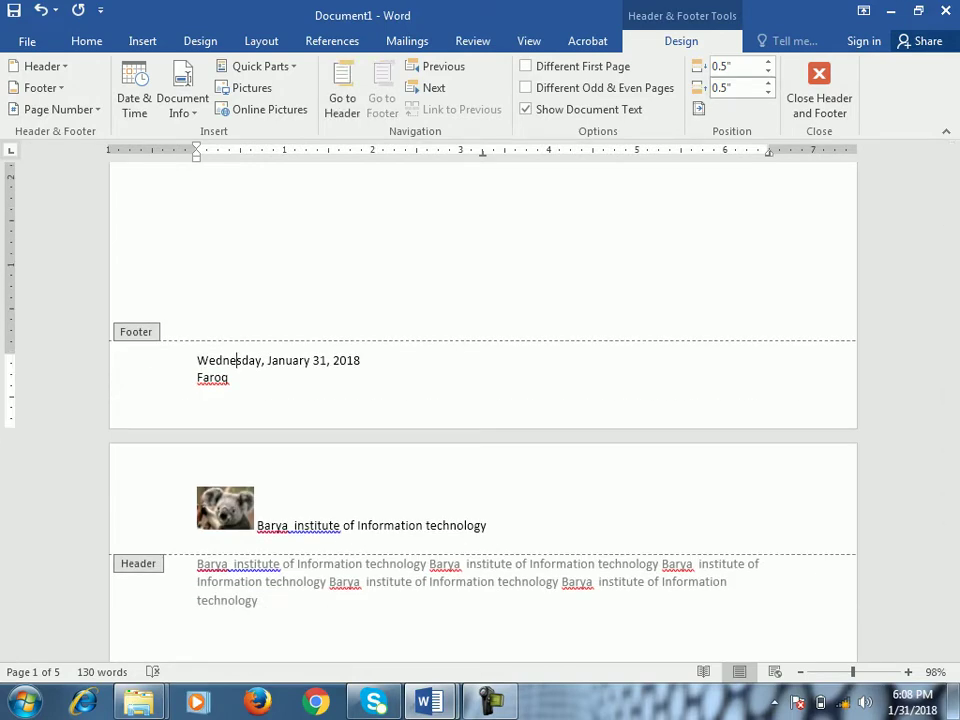
click(768, 82)
click(768, 82)
click(768, 82)
click(768, 82)
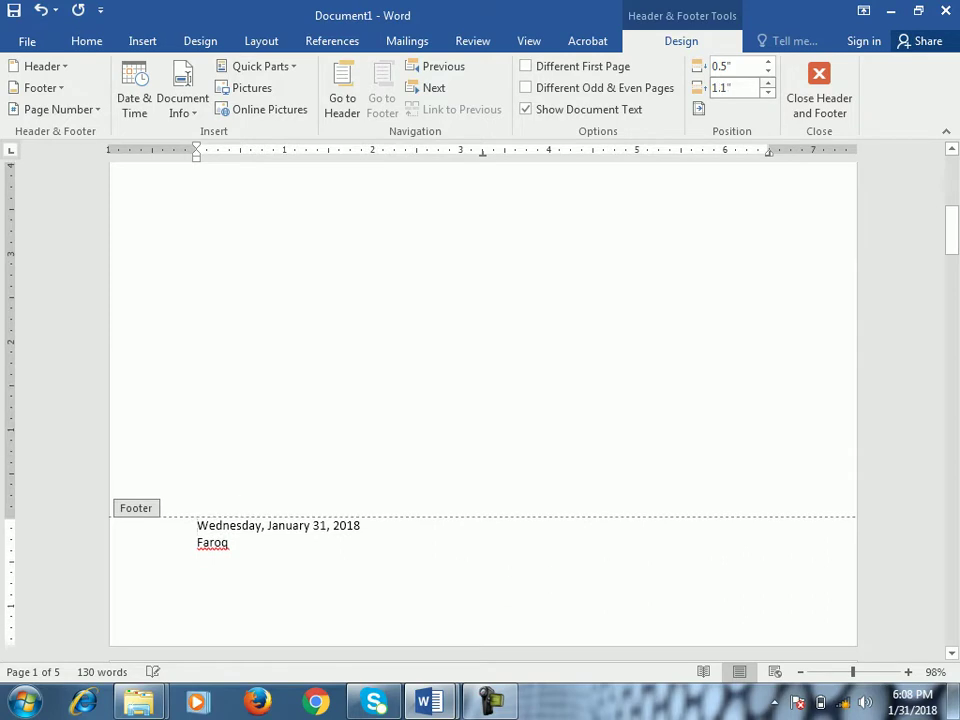
click(768, 82)
Step: Reduce the Footer from Bottom distance to 0.6 inches and leave footer editing
click(768, 93)
click(768, 93)
click(768, 93)
click(768, 93)
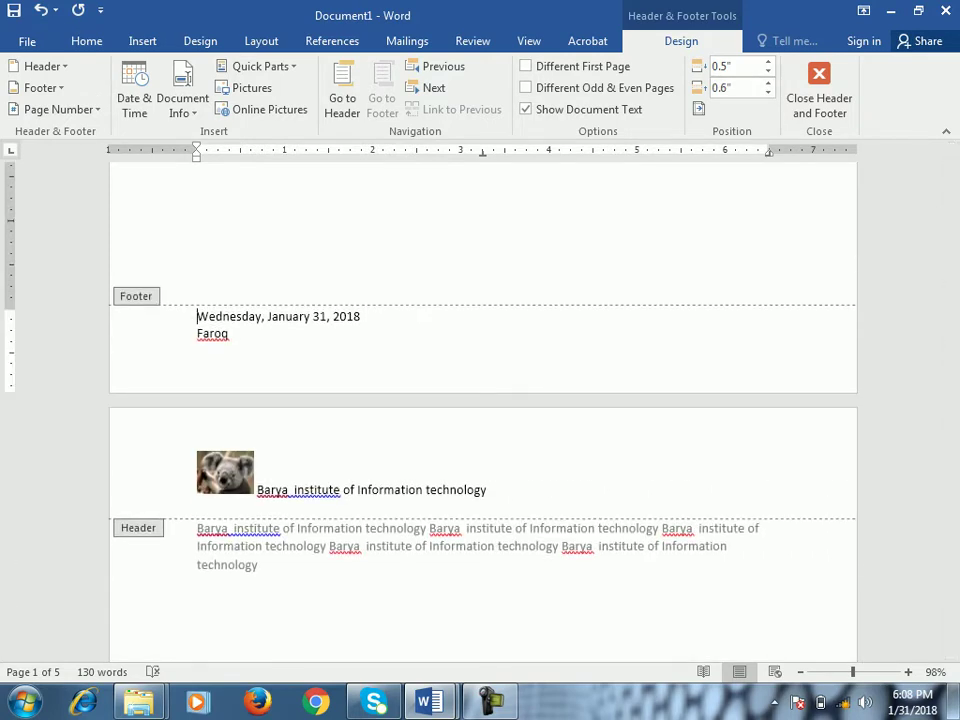
double_click(714, 190)
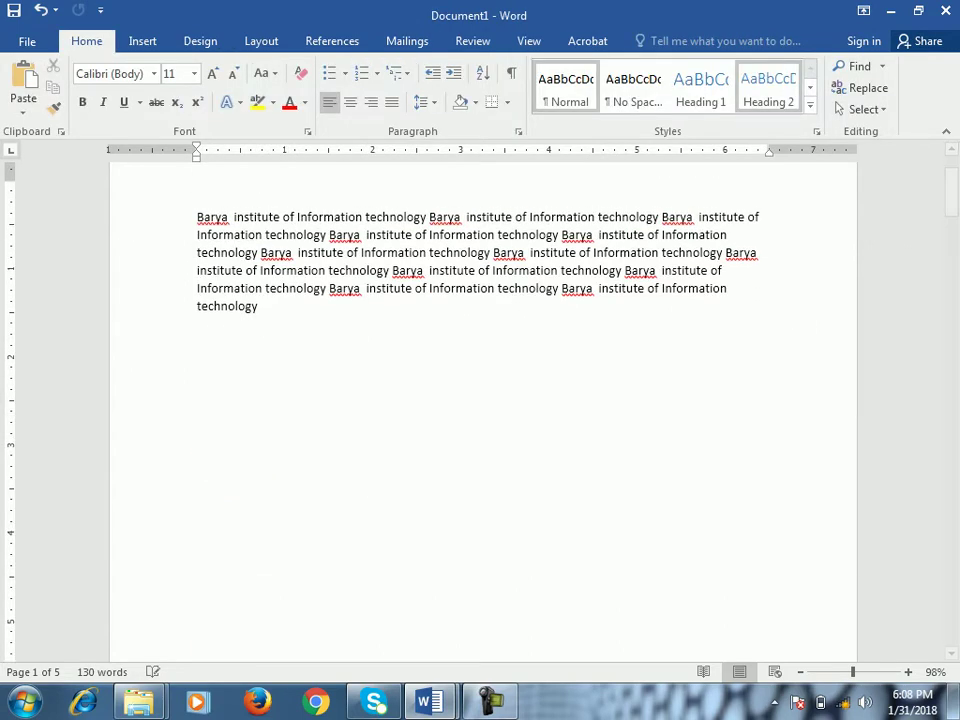
Step: Open the page 1 footer, leave and reopen it to check the Footer from Bottom distance, and return to the page 1 header
scroll(480, 400, down, 7)
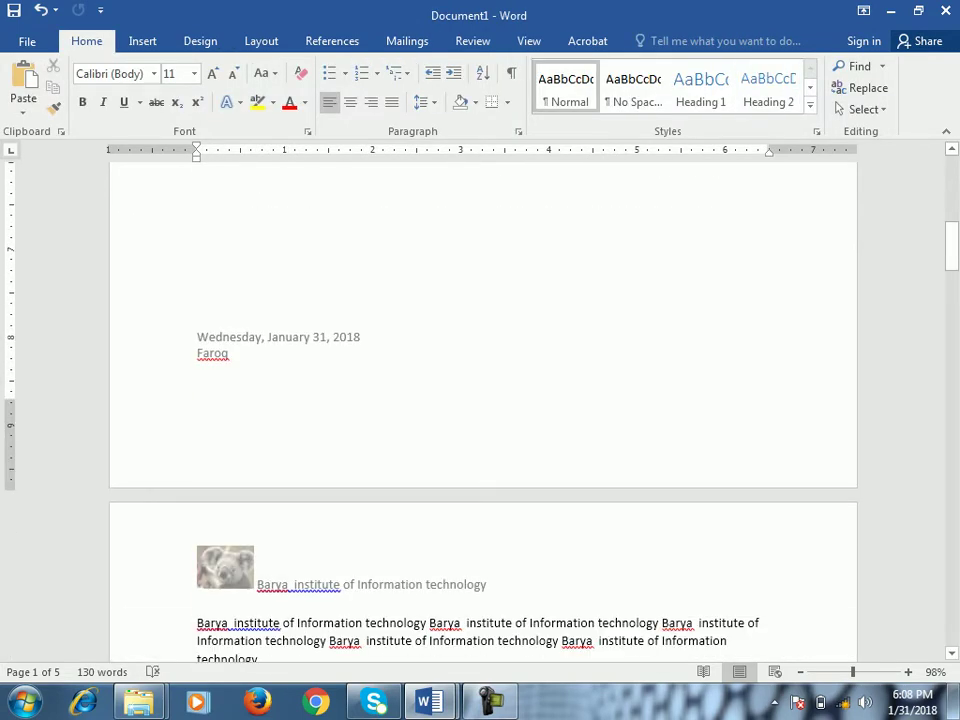
double_click(214, 279)
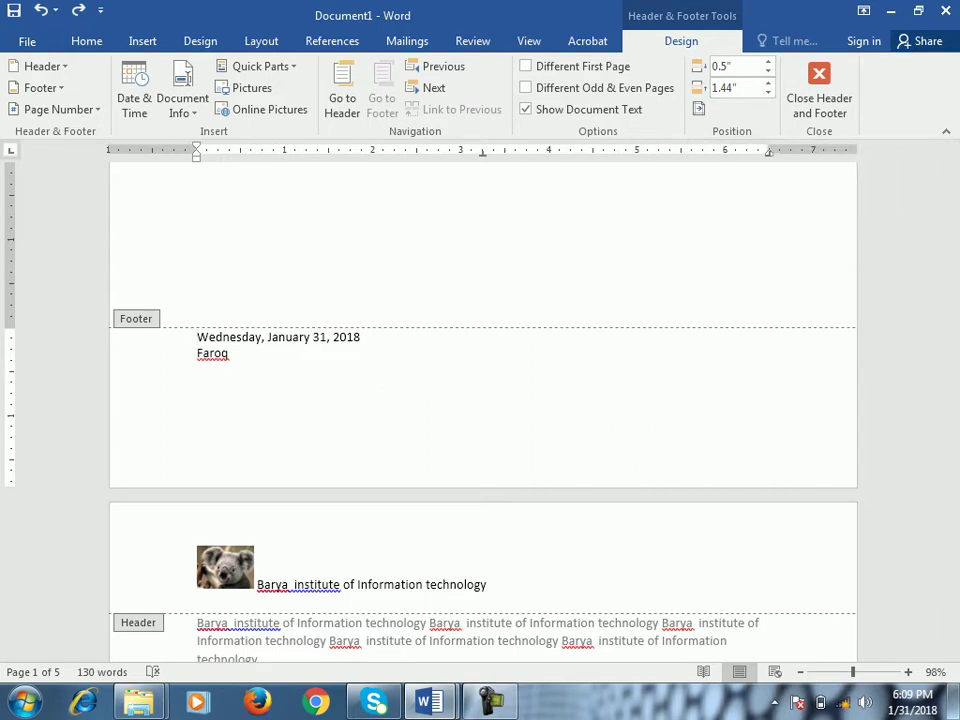
key(Escape)
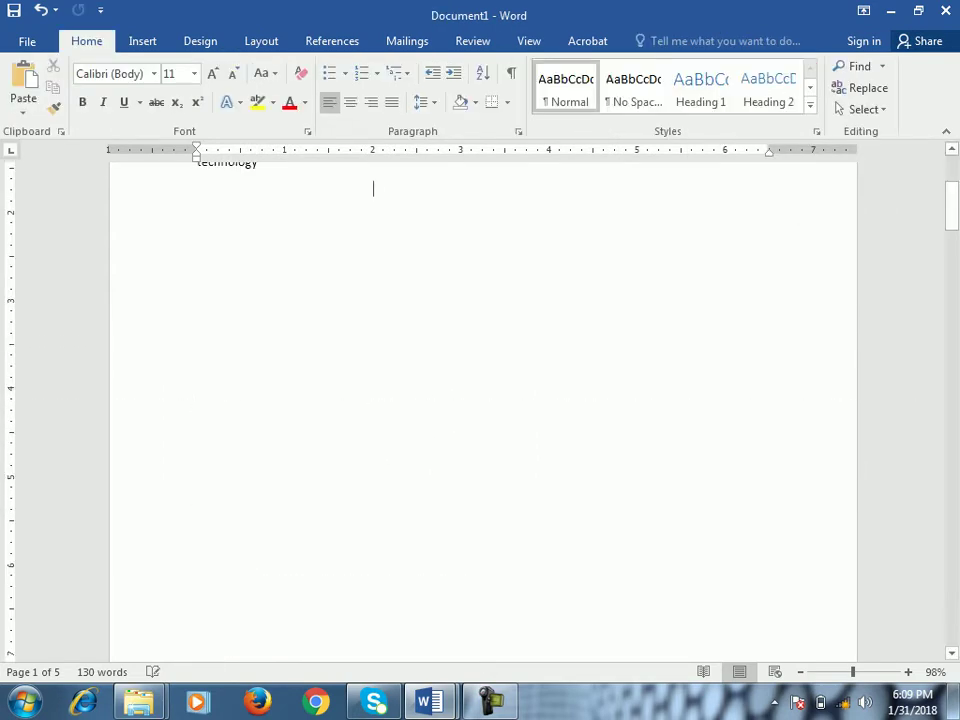
scroll(480, 400, down, 7)
double_click(215, 482)
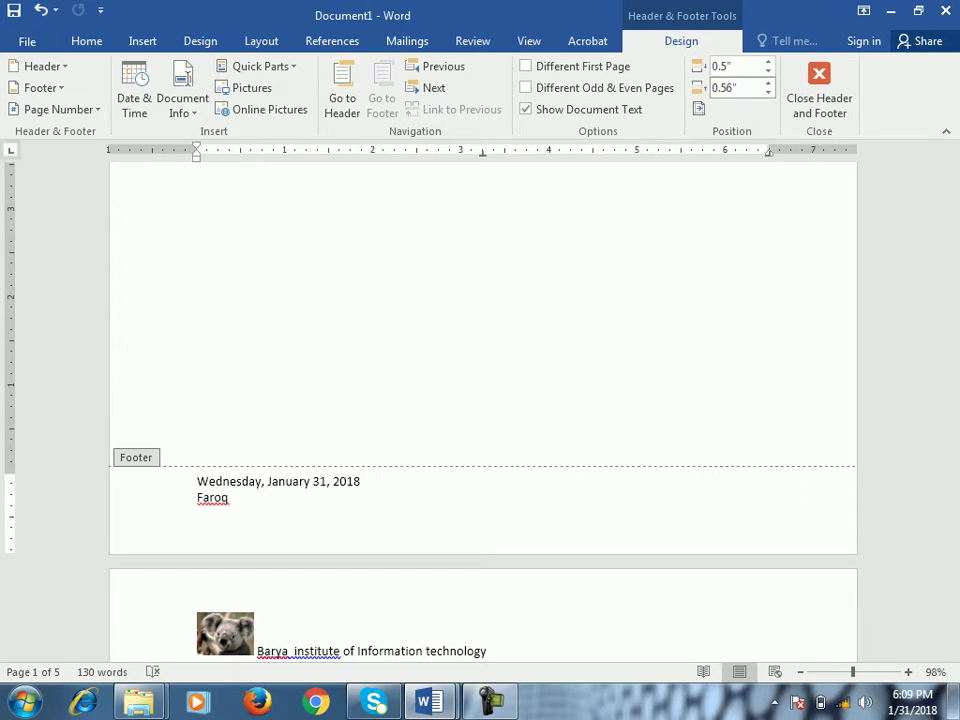
scroll(147, 361, down, 4)
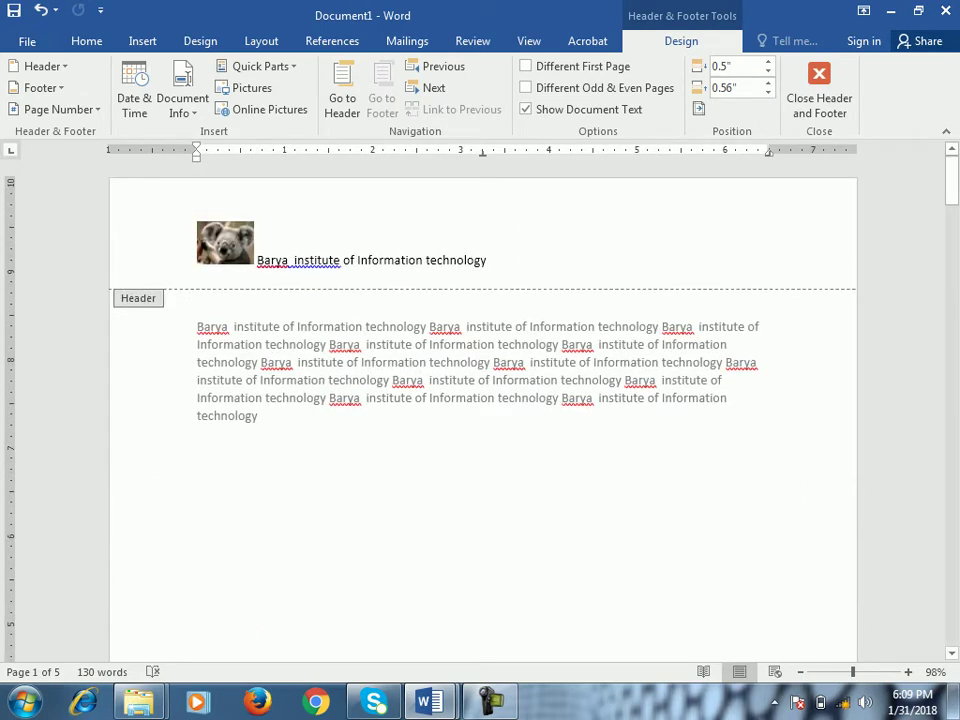
Step: Reduce the page 1 header's distance from the top to 0.38 inches and return to the body text
click(264, 260)
mouse_move(10, 222)
mouse_down()
mouse_move(10, 285)
mouse_move(10, 216)
mouse_up()
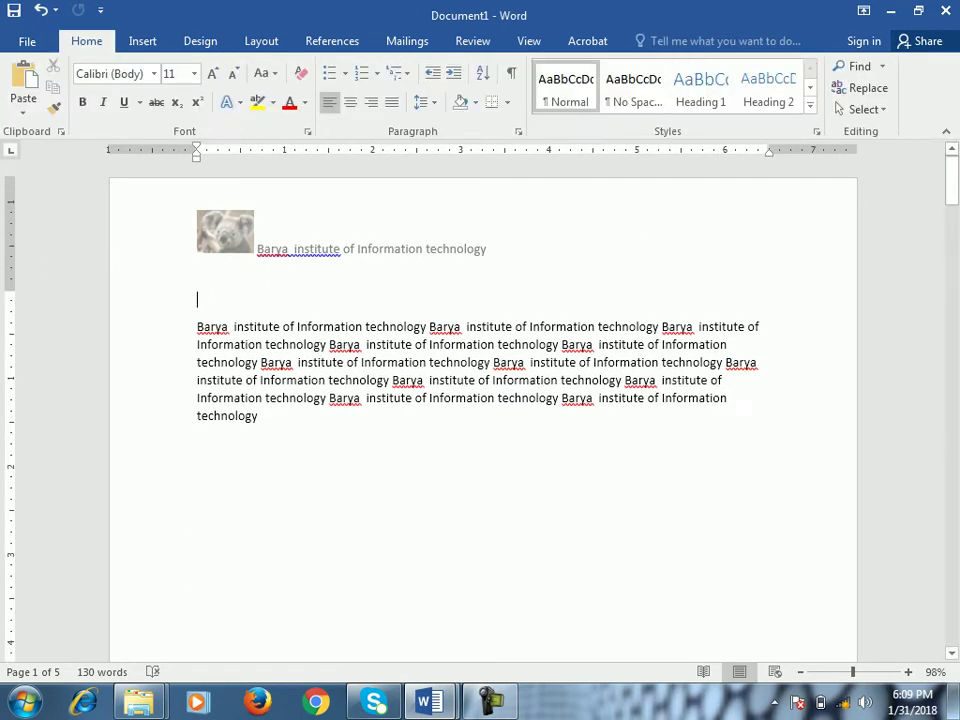
double_click(463, 268)
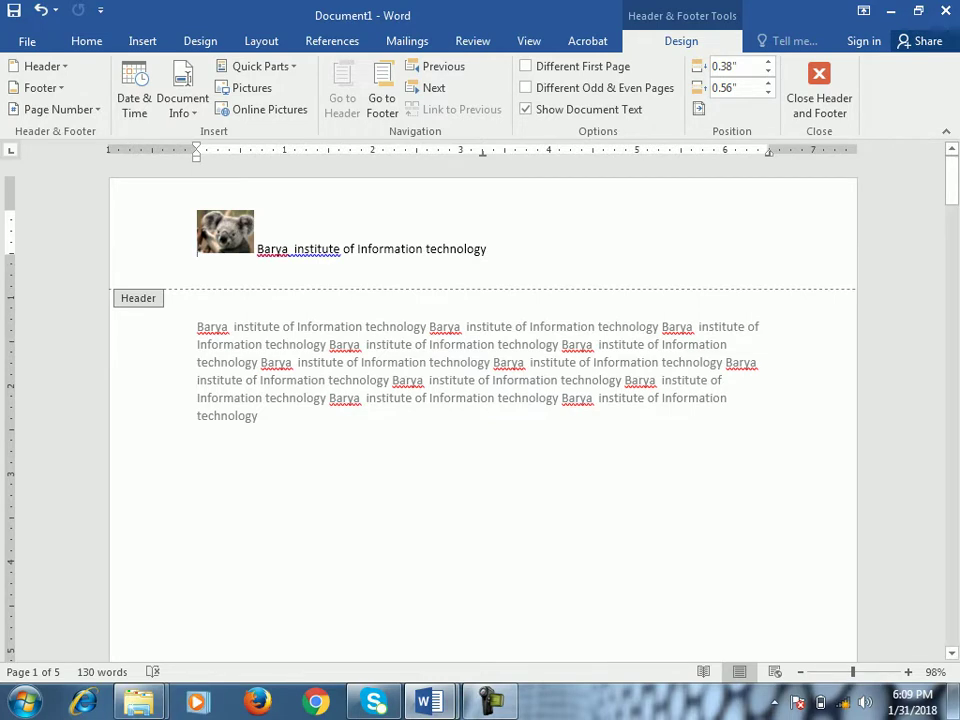
double_click(258, 416)
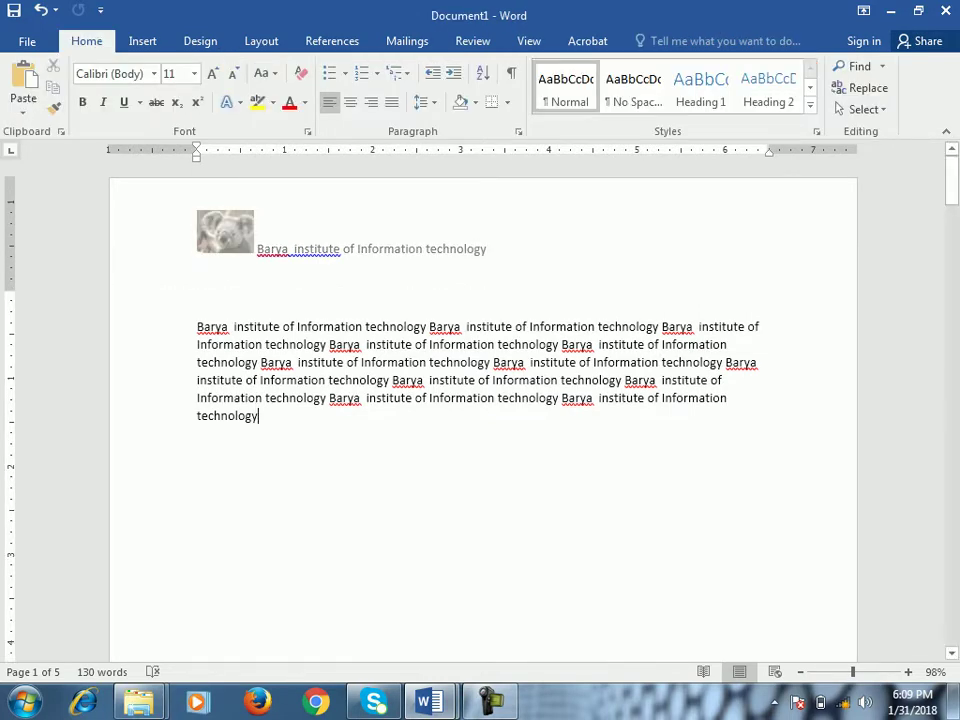
Step: Add an empty paragraph after the page 1 body text and slightly reduce the page's top margin
key(Return)
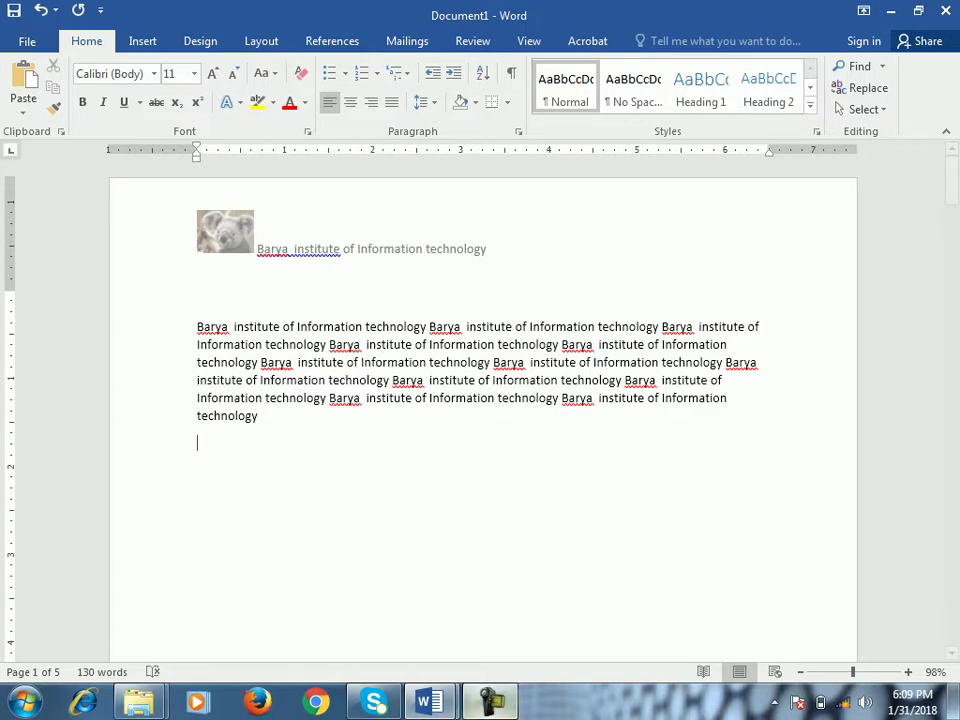
key(ctrl+Home)
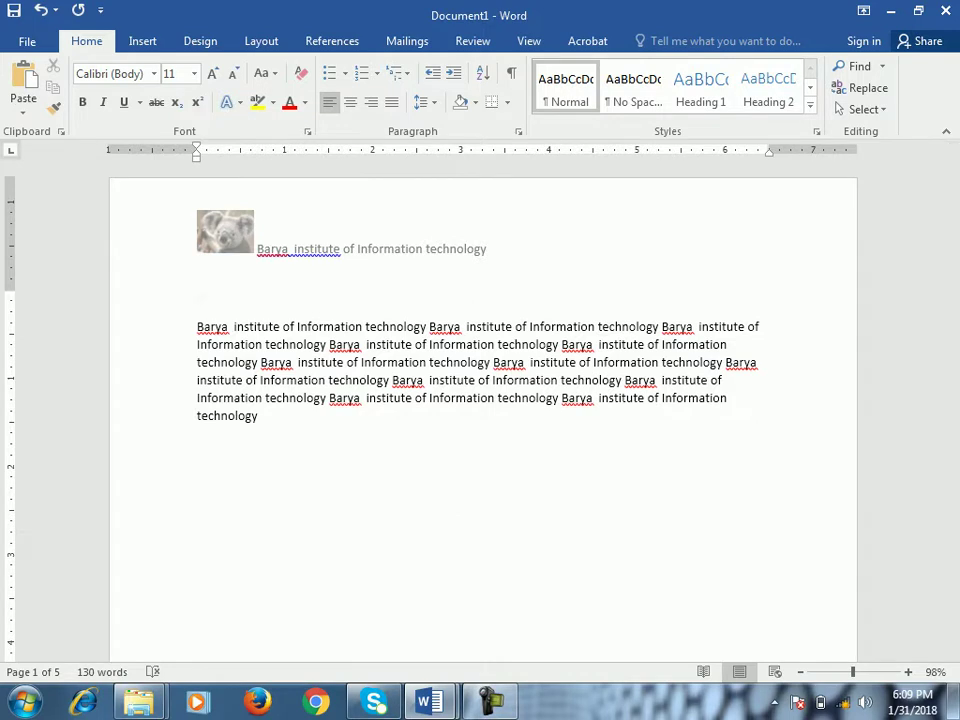
scroll(480, 400, down, 10)
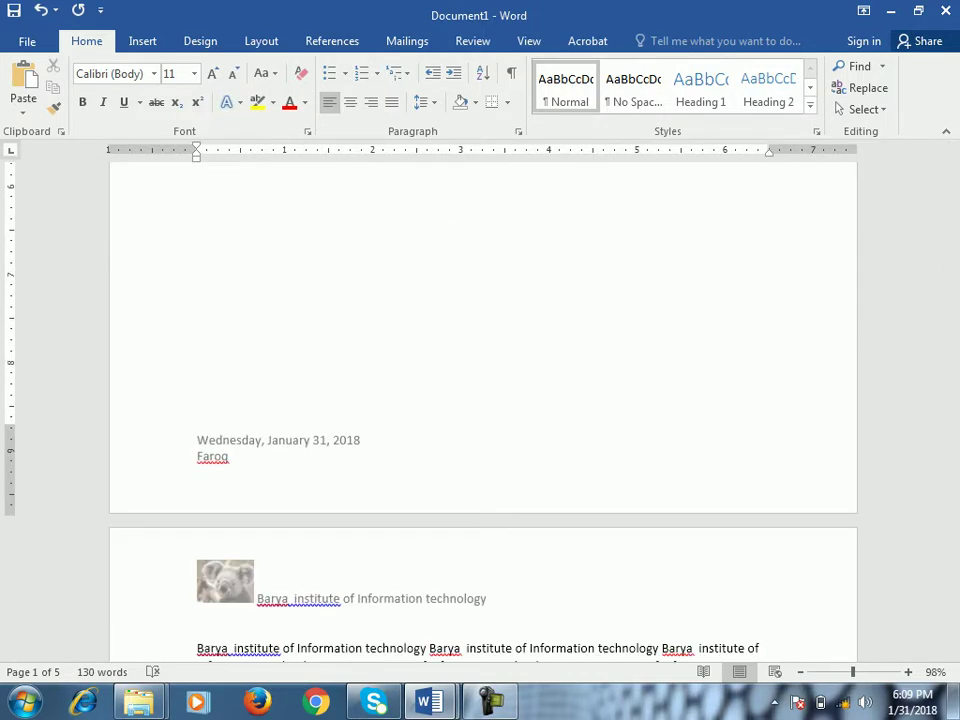
scroll(480, 400, down, 5)
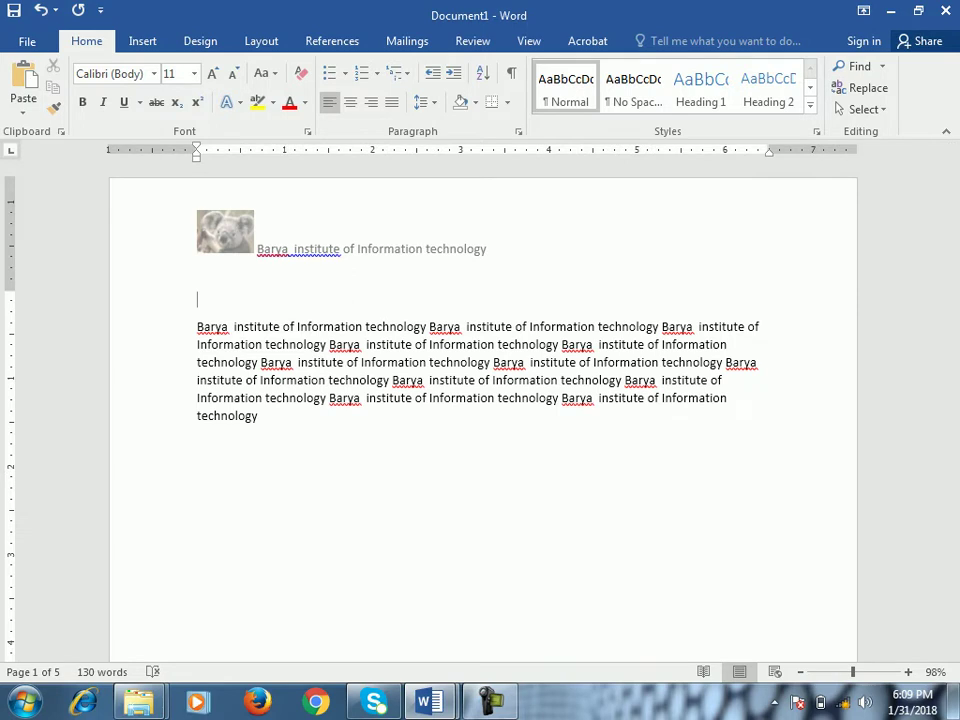
mouse_move(10, 291)
mouse_down()
mouse_move(10, 396)
mouse_move(10, 263)
mouse_move(10, 286)
mouse_up()
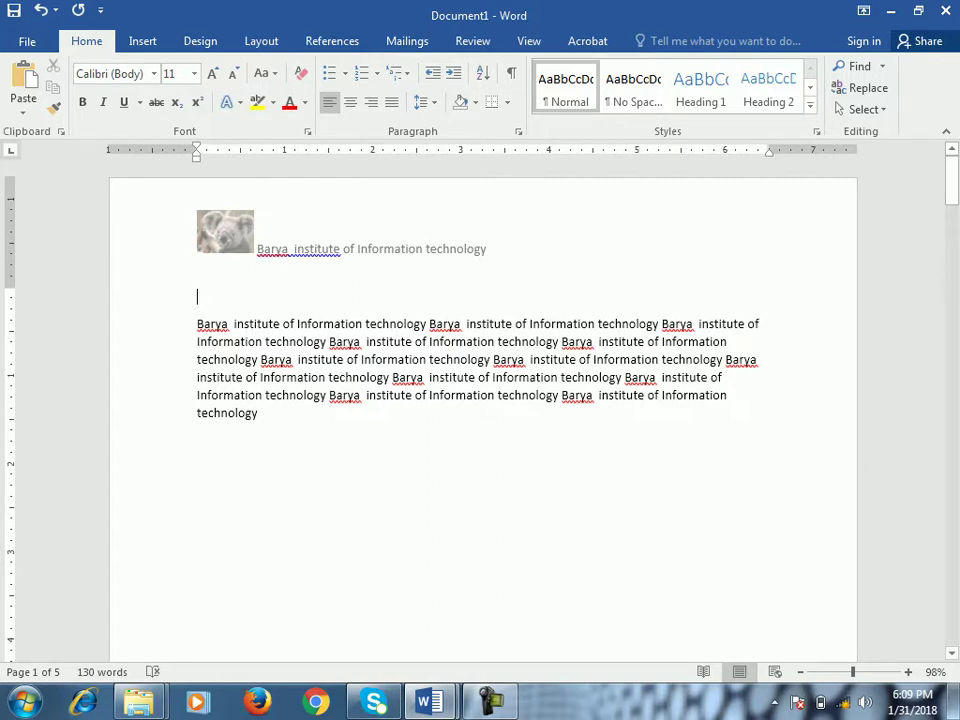
Step: Hide the ruler and show it again
click(529, 41)
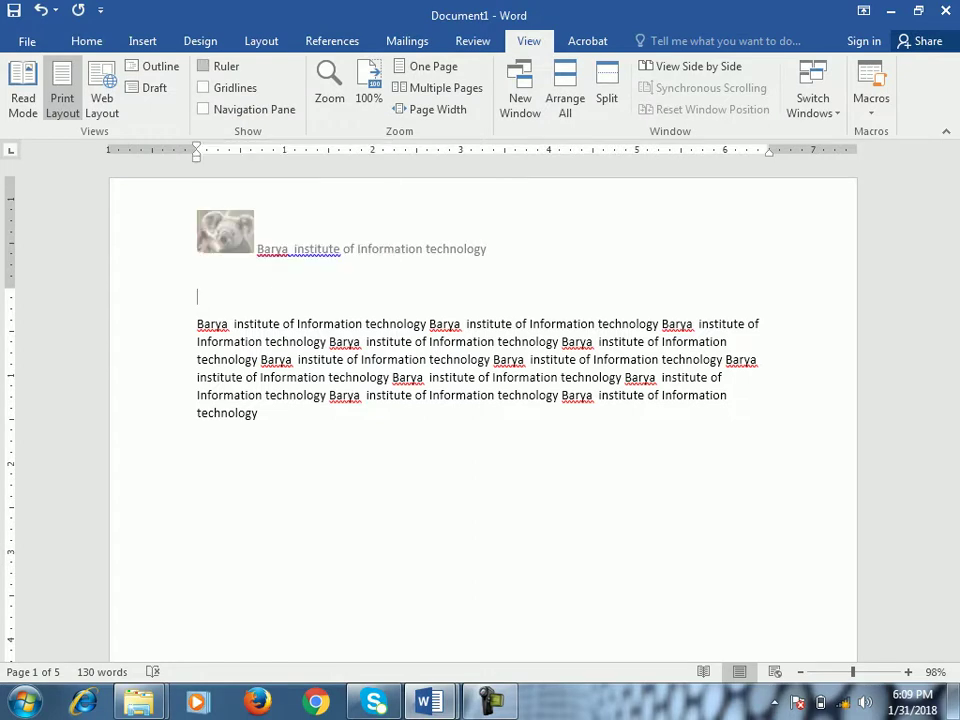
click(204, 66)
click(204, 66)
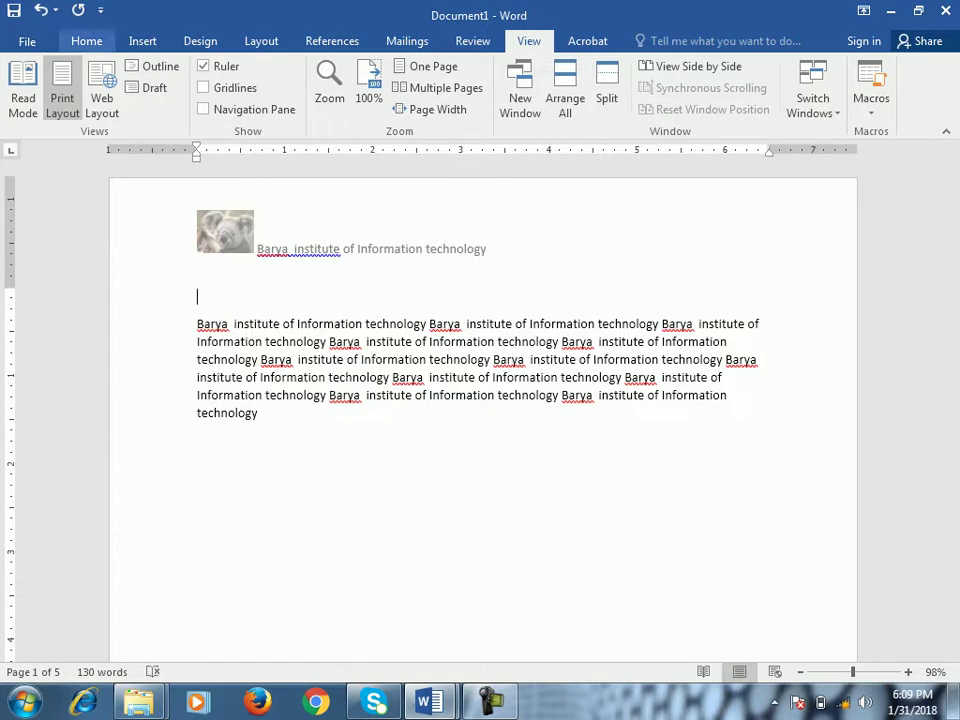
Step: Open and close the page 1 header three times, ending back in the body text
double_click(245, 243)
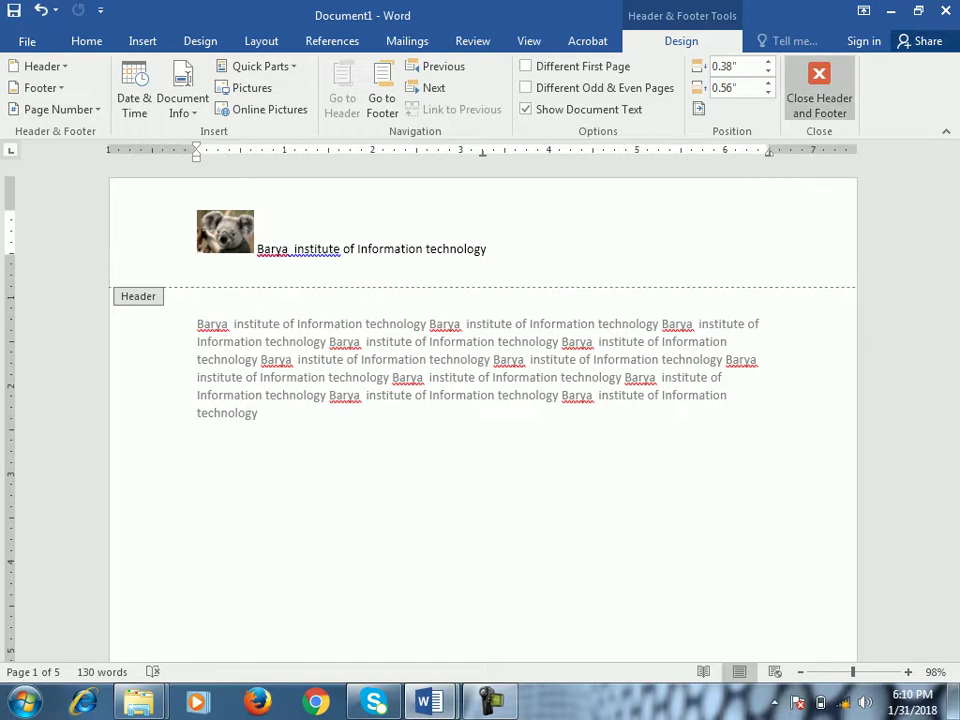
click(819, 92)
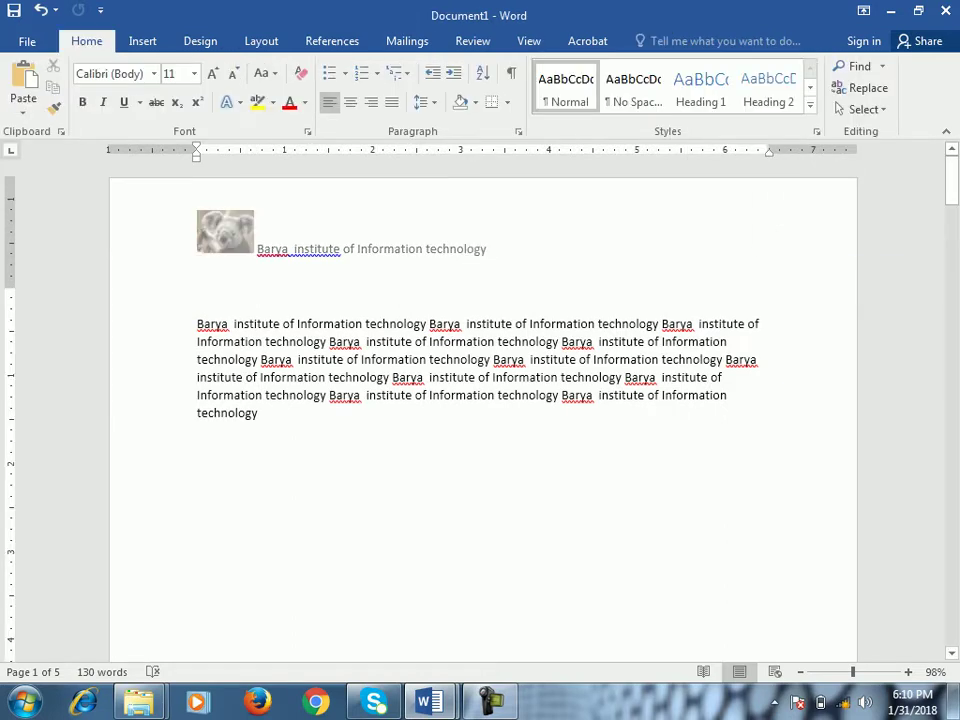
double_click(198, 248)
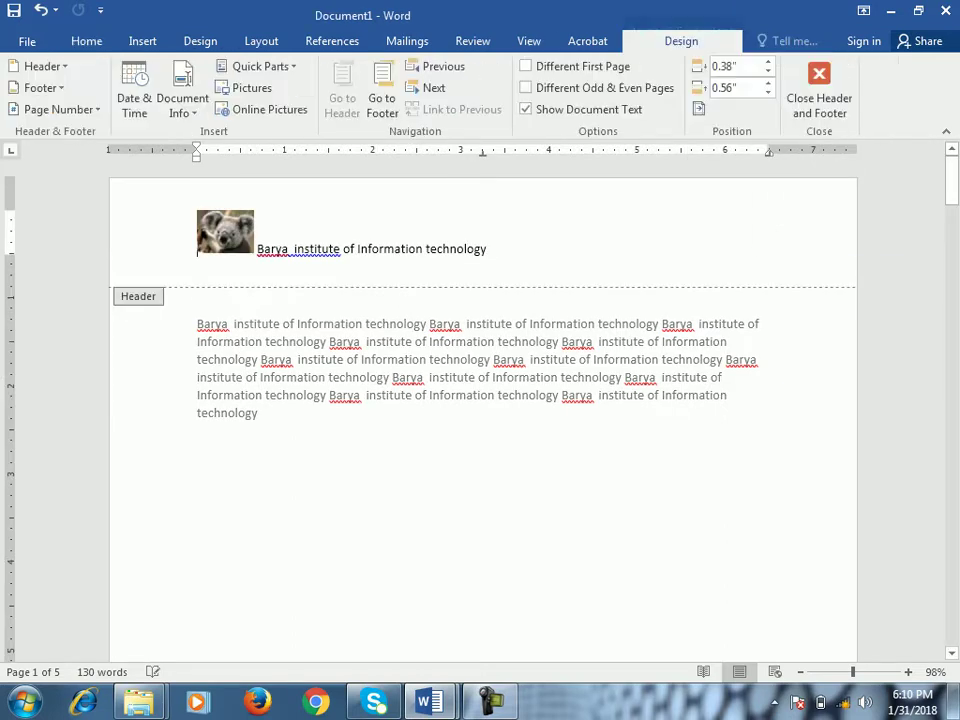
double_click(429, 359)
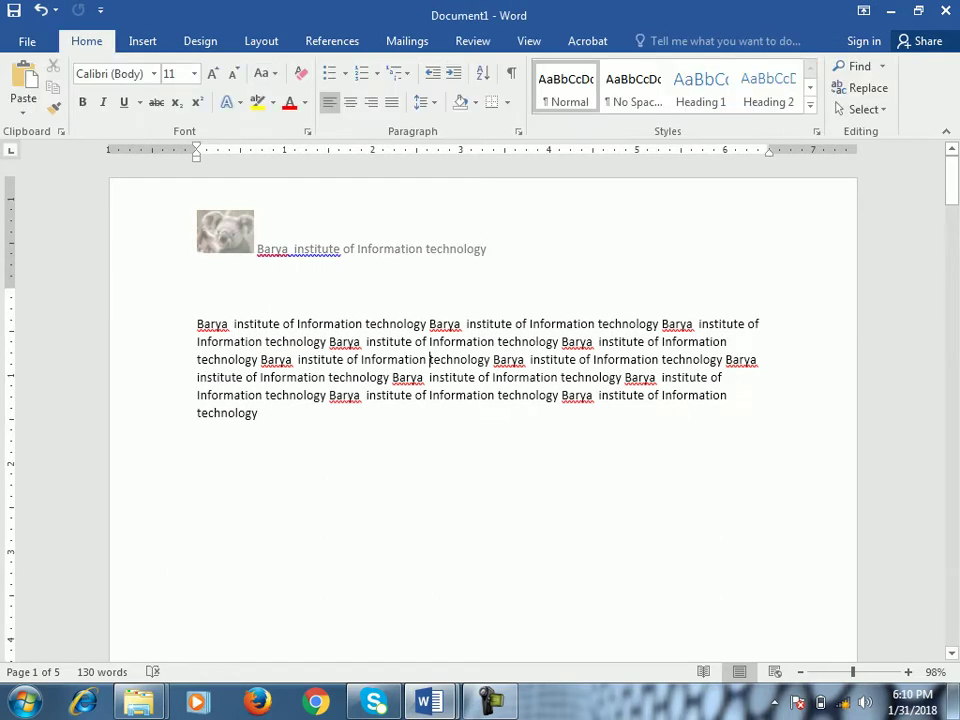
double_click(298, 249)
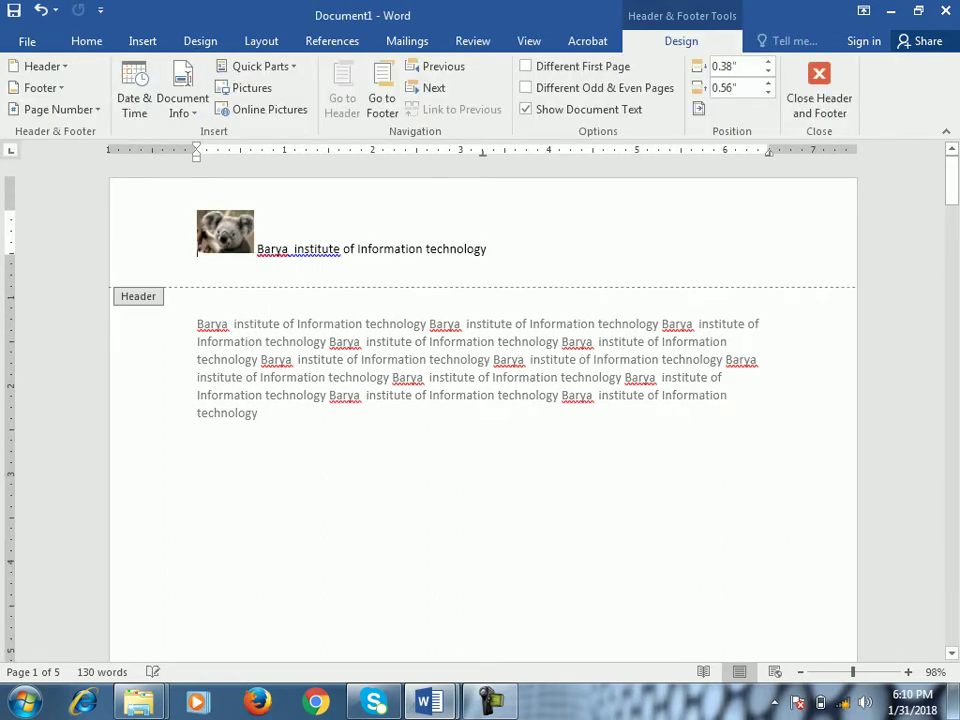
double_click(401, 341)
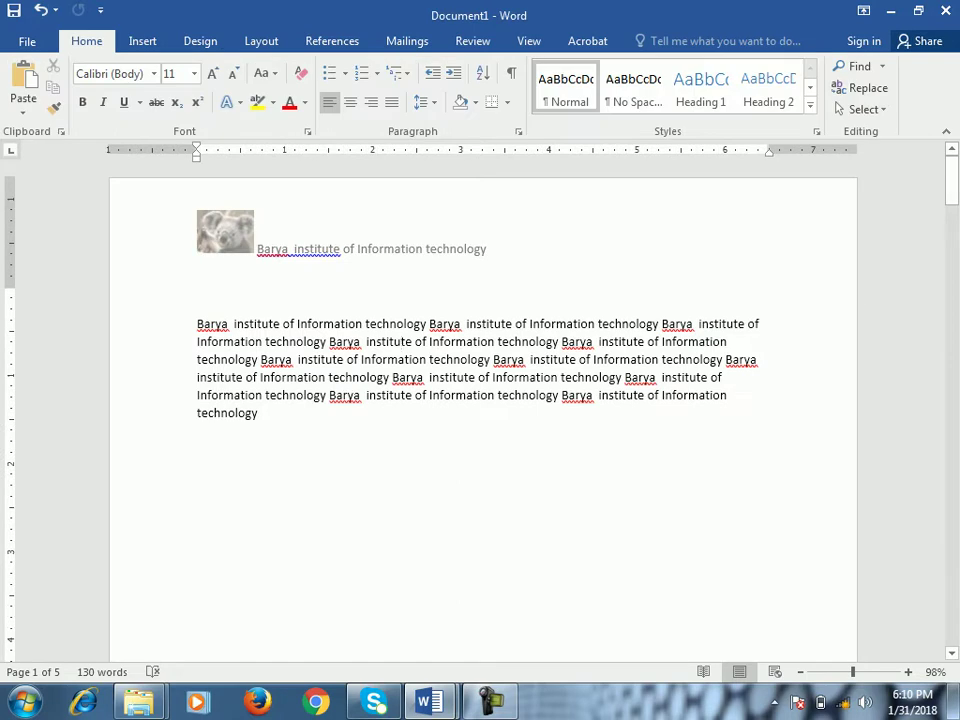
Step: Draw a text box about 1.3 by 0.83 inches in page 1's upper-right corner and enter "Barya" in it
click(142, 41)
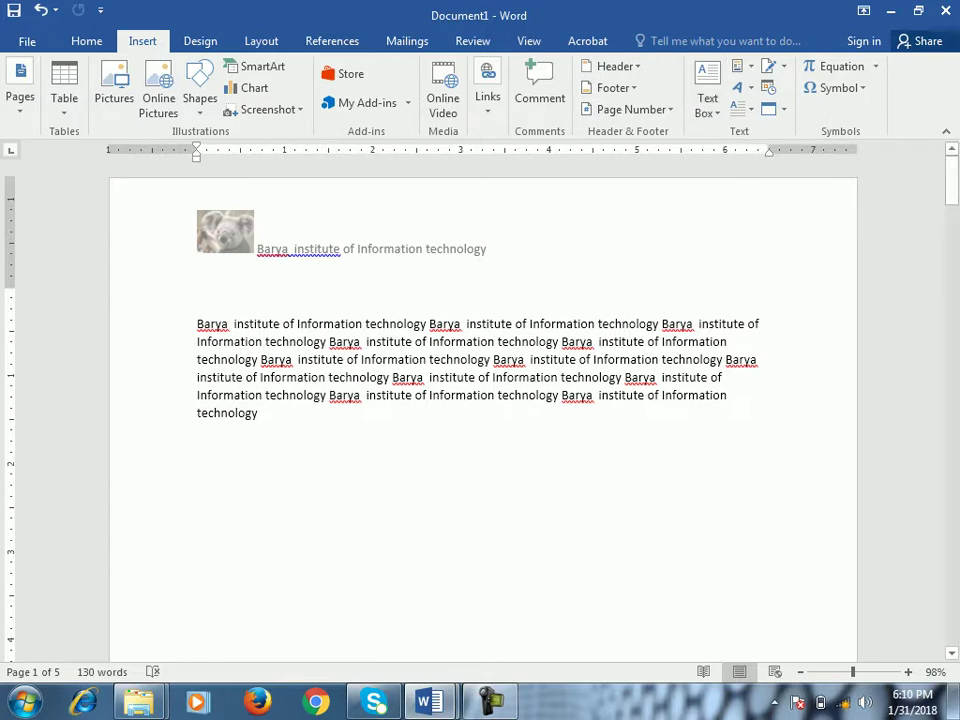
click(373, 468)
scroll(483, 410, down, 7)
scroll(483, 410, up, 6)
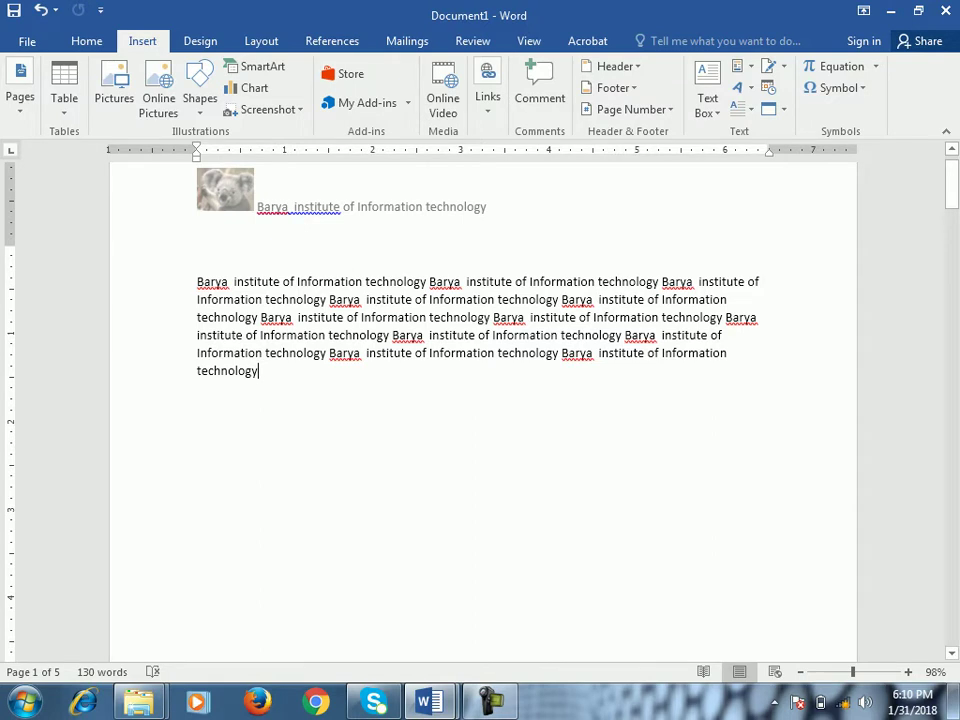
scroll(483, 410, up, 1)
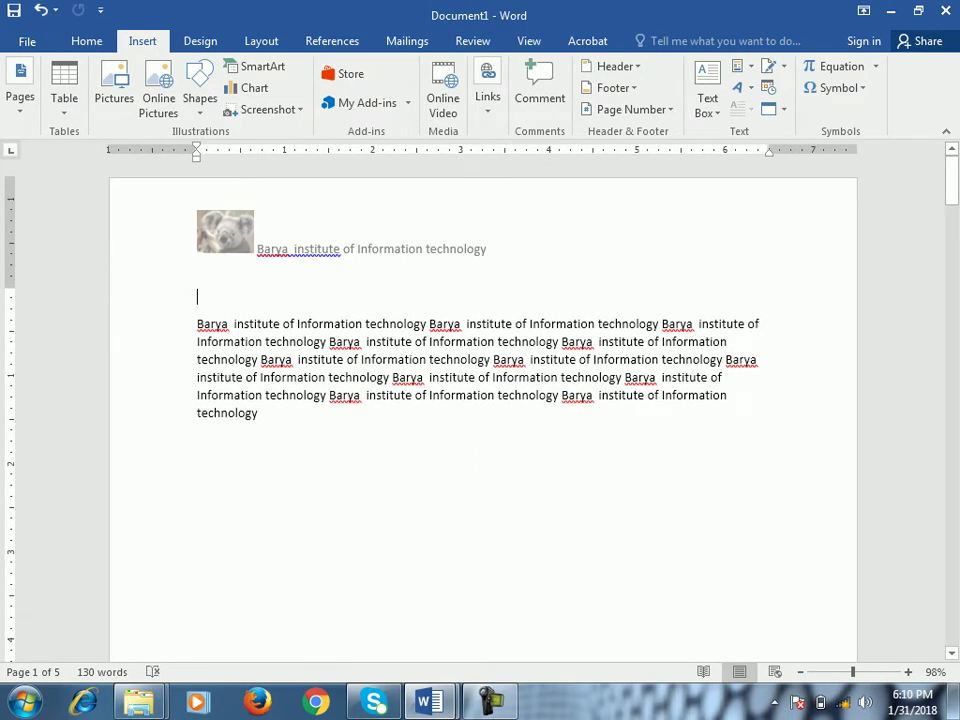
click(707, 103)
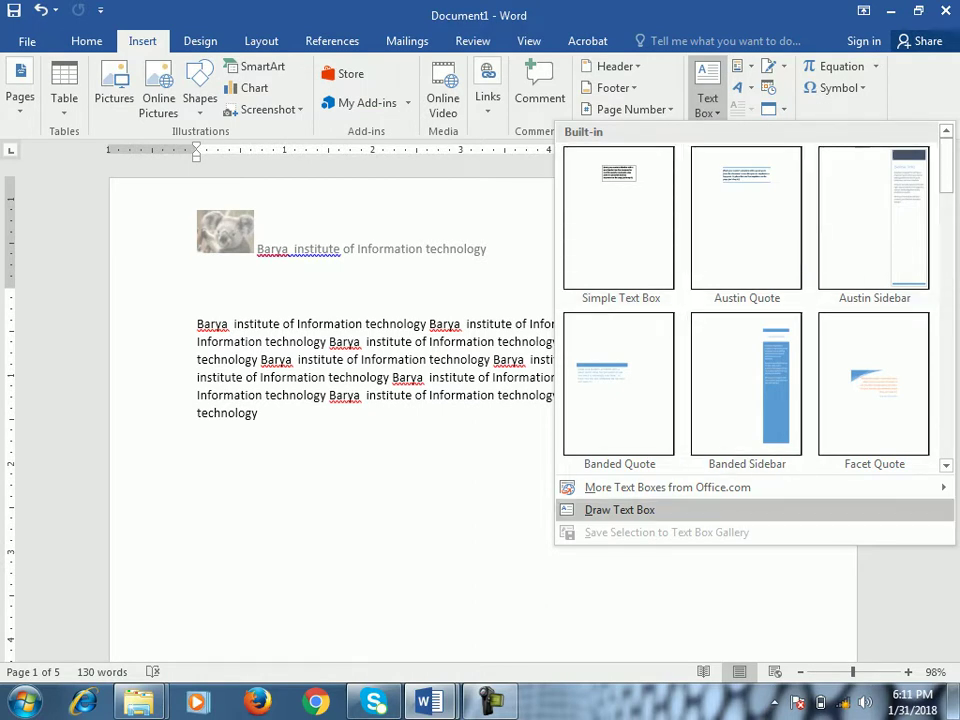
click(619, 509)
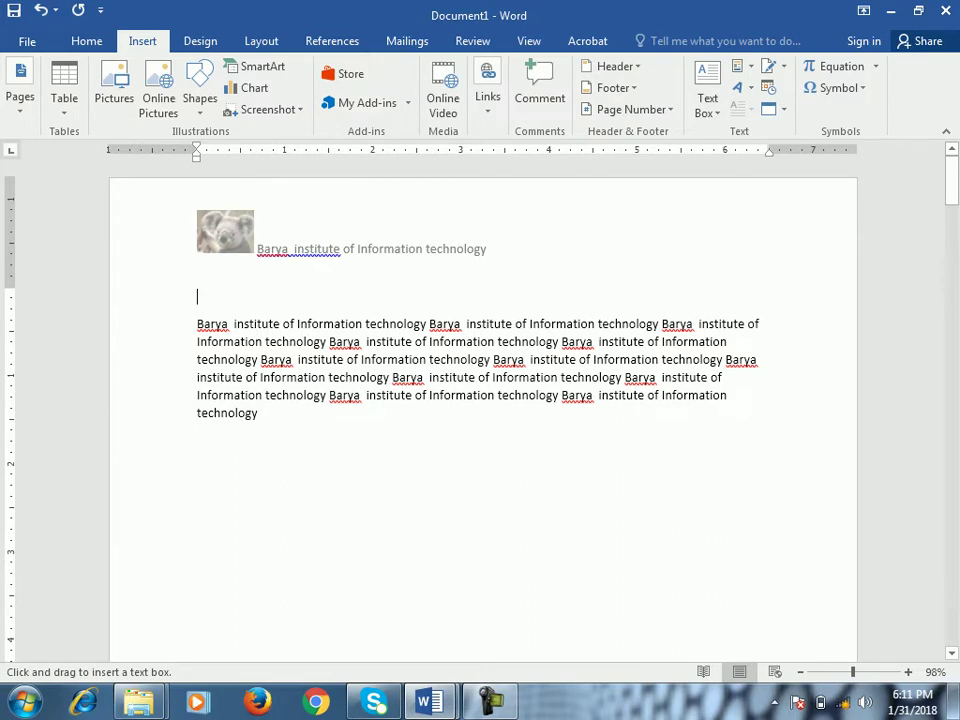
drag(734, 196, 849, 269)
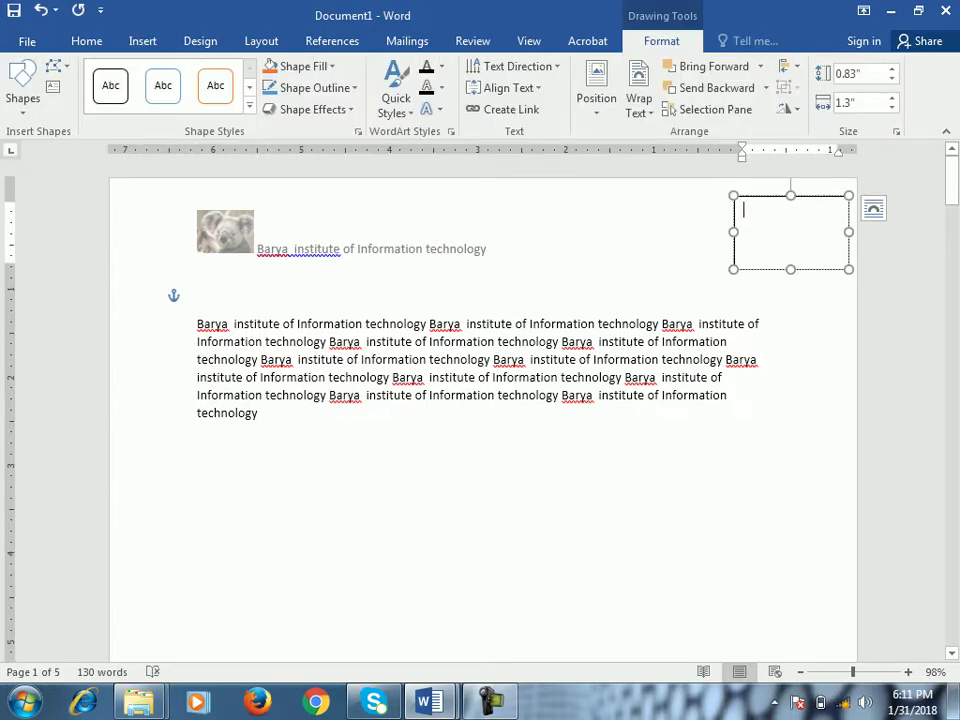
text(Barya)
Step: Set the "Barya" text box to No Fill and No Outline
click(303, 66)
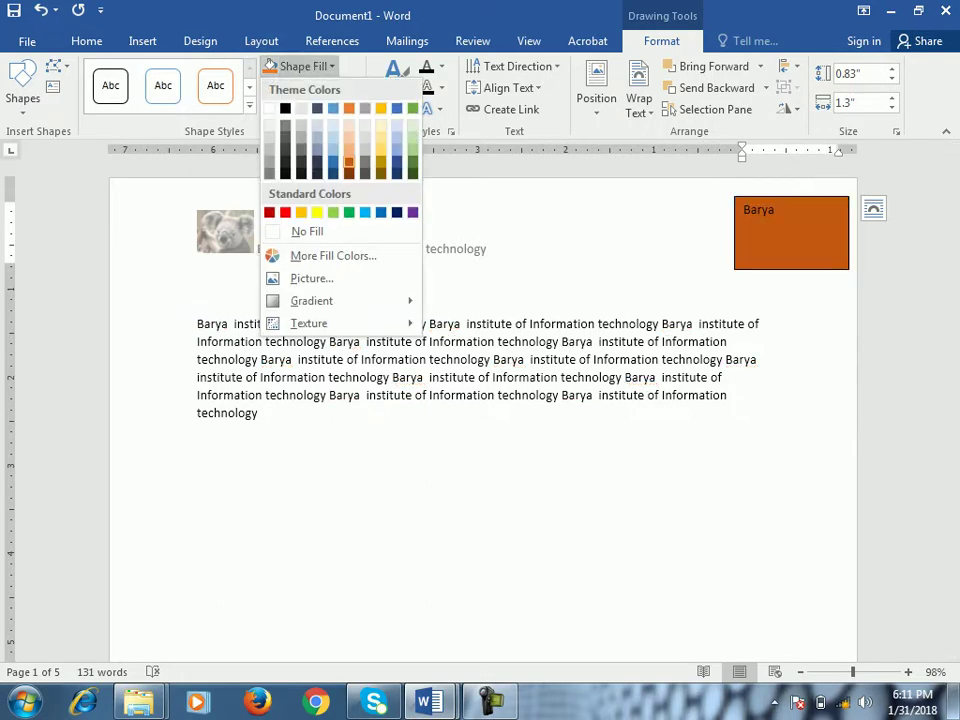
click(305, 231)
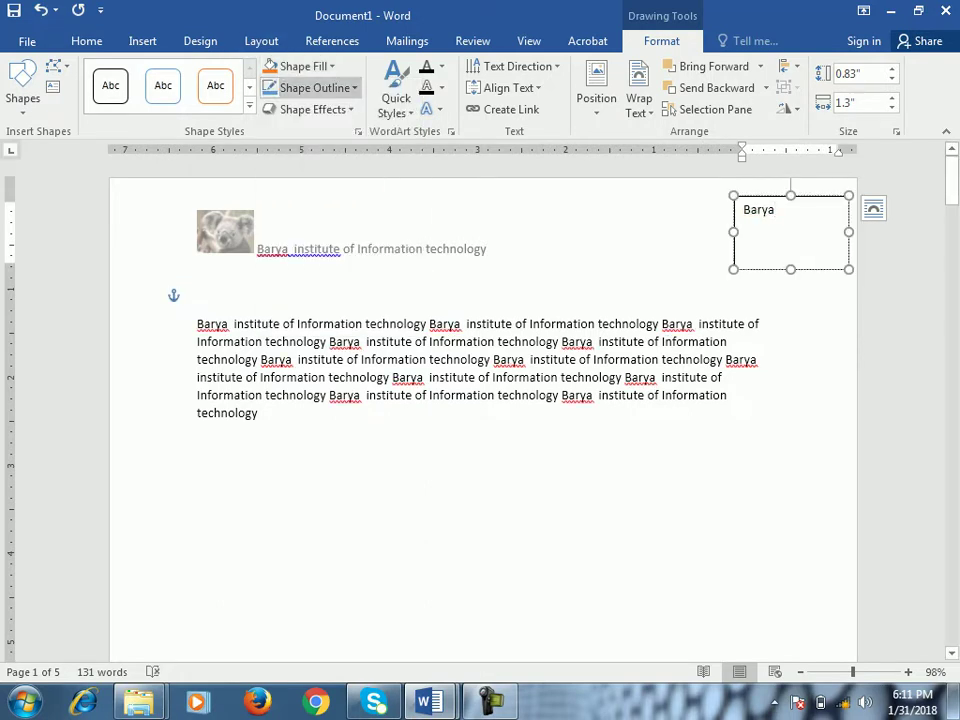
click(312, 87)
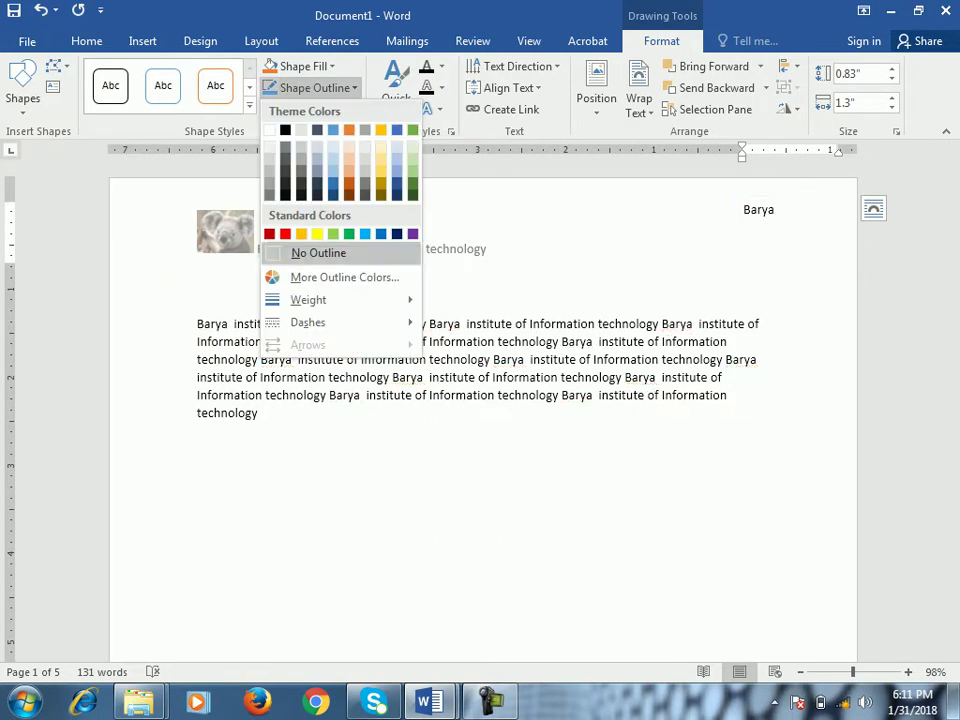
click(318, 254)
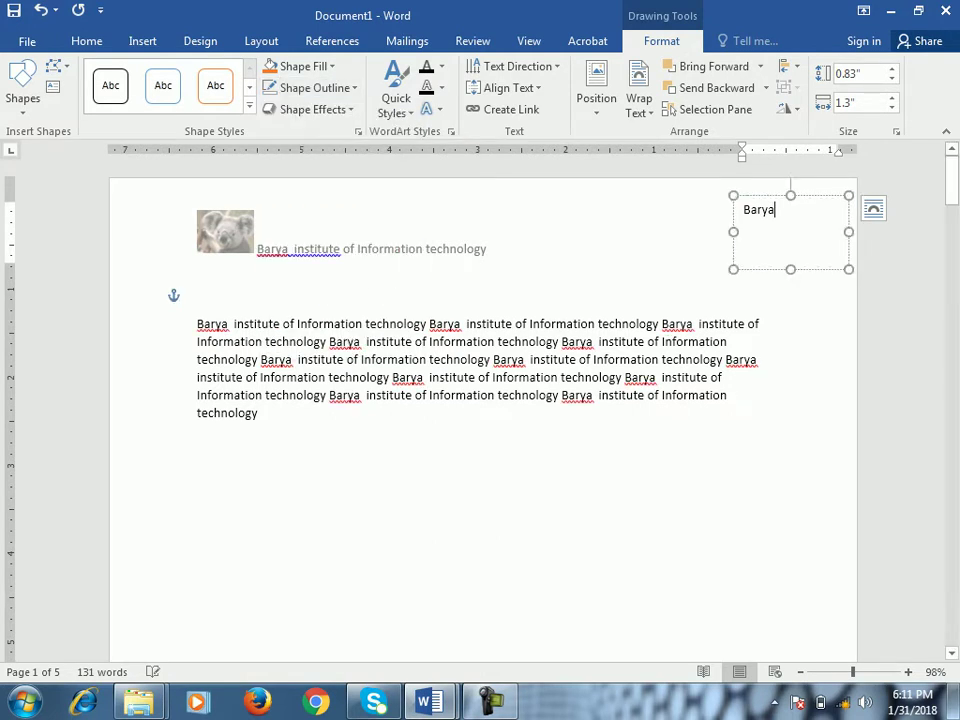
Step: Move the "Barya" text box below the body text and back to the upper-right corner of page 1
click(197, 440)
click(770, 210)
click(257, 413)
click(751, 210)
drag(760, 196, 219, 465)
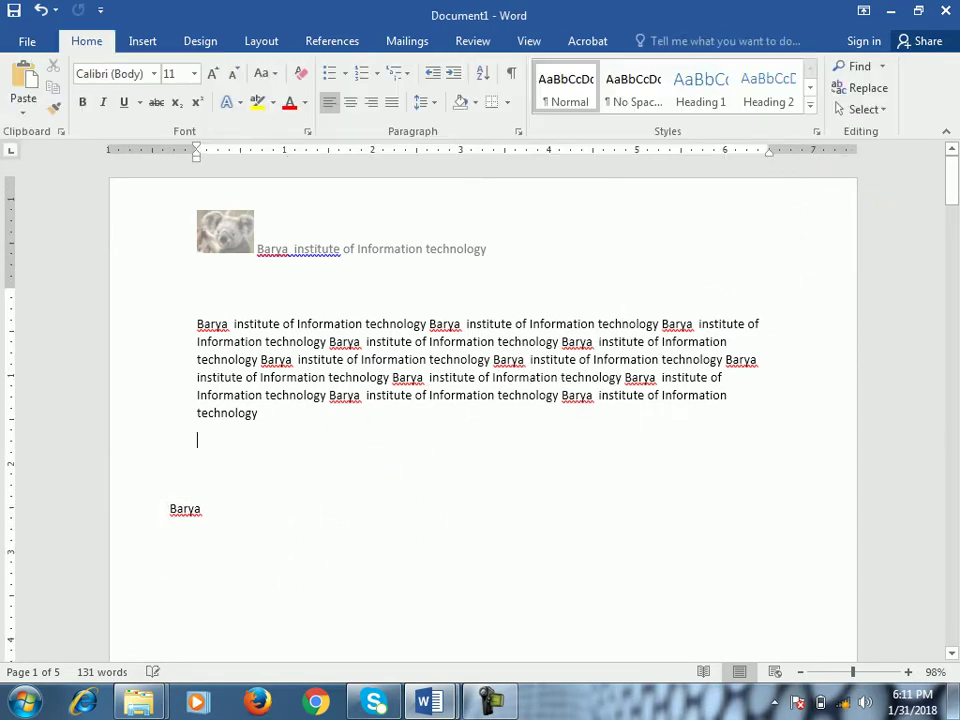
click(161, 543)
mouse_move(161, 543)
mouse_down()
mouse_move(113, 261)
mouse_move(595, 408)
mouse_move(751, 333)
mouse_move(721, 198)
mouse_move(722, 233)
mouse_up()
click(731, 396)
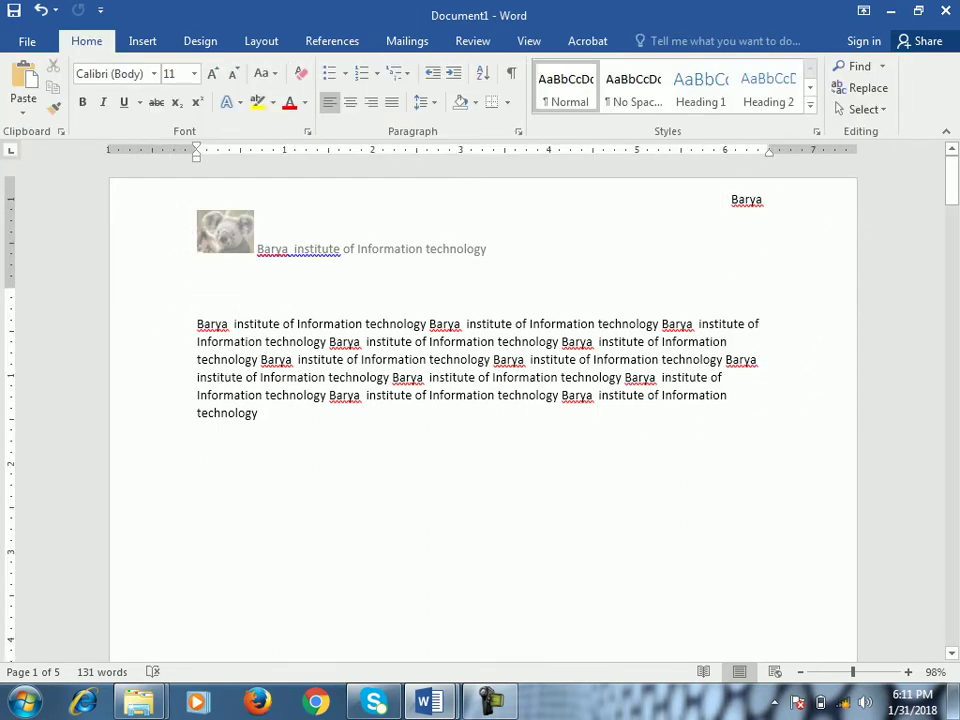
Step: Look at the Quick Parts options with no text selected and return to the document body
click(142, 41)
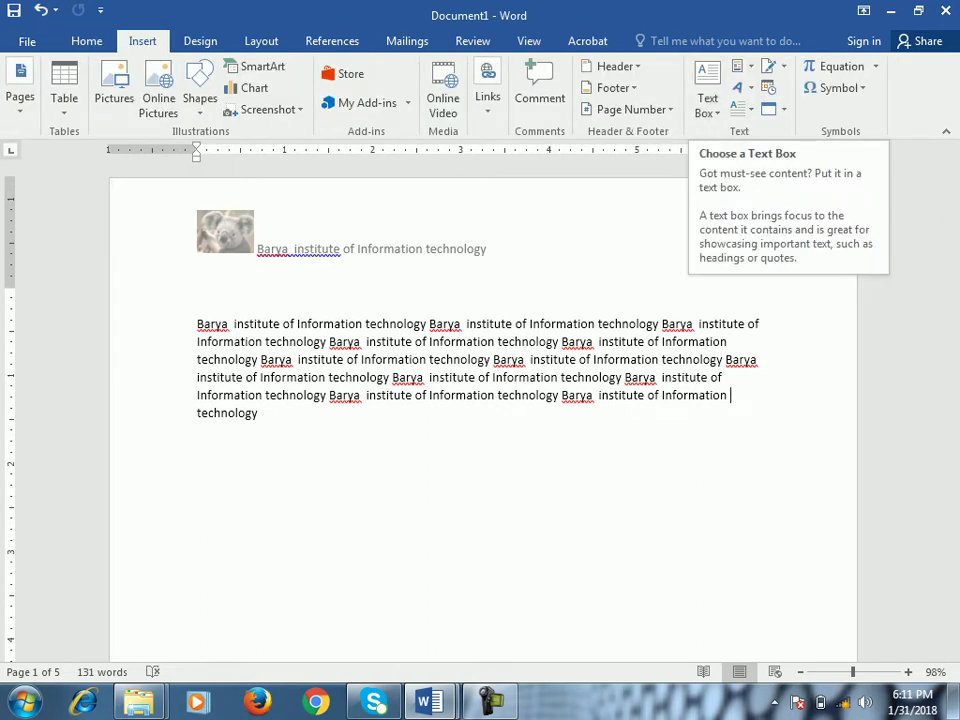
click(741, 66)
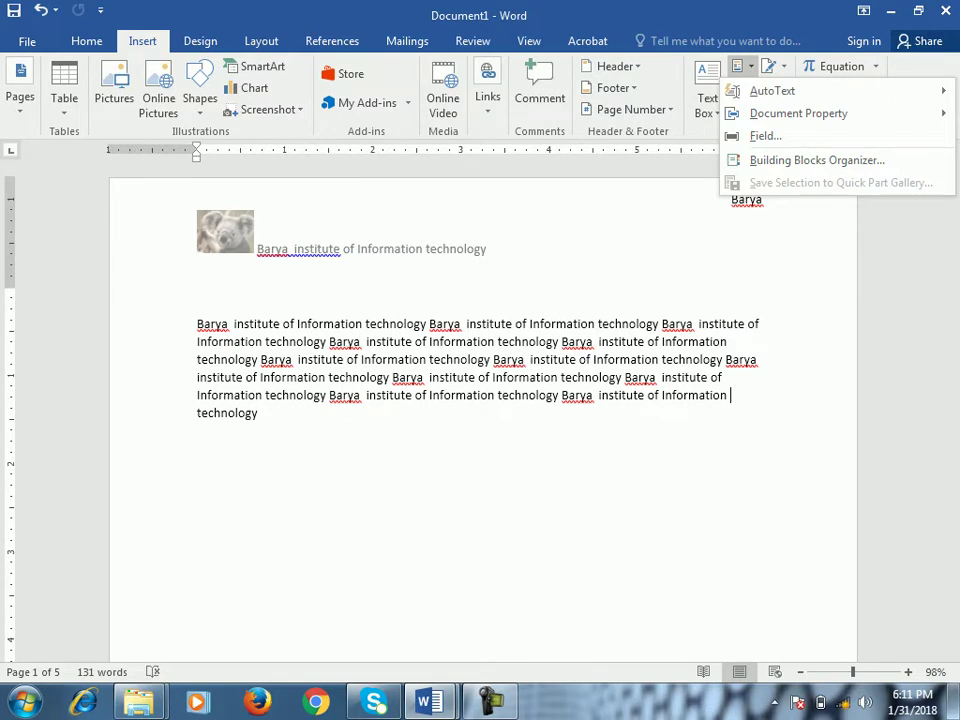
click(741, 66)
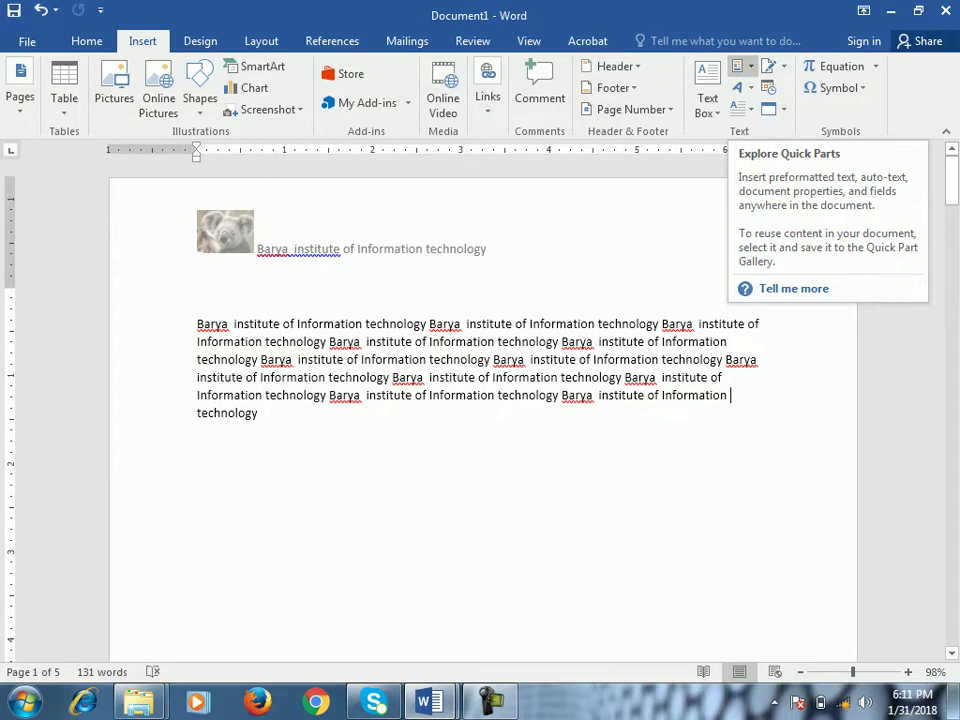
click(373, 467)
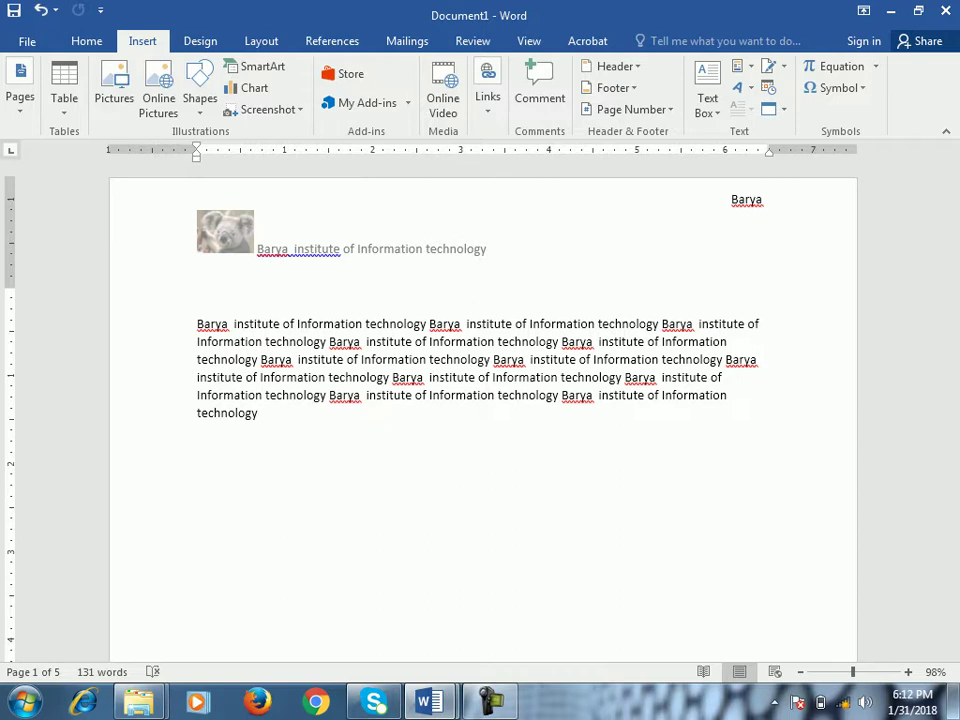
Step: Save the first "Barya institute of Information technology" phrase as building block "Barya institute" in the Quick Parts gallery, category General
drag(428, 323, 197, 323)
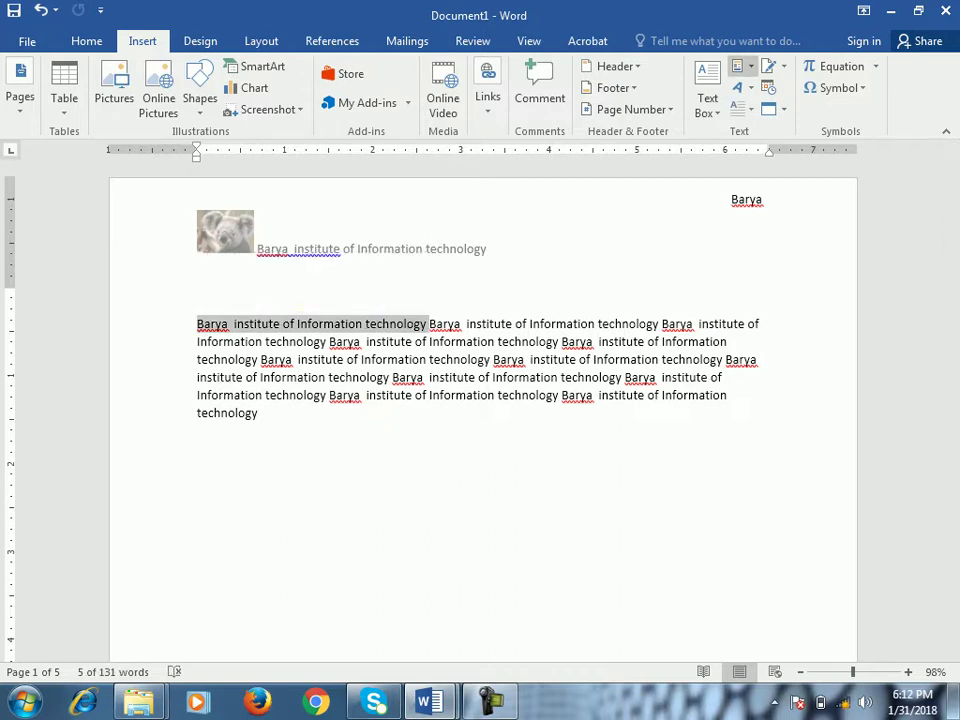
click(741, 66)
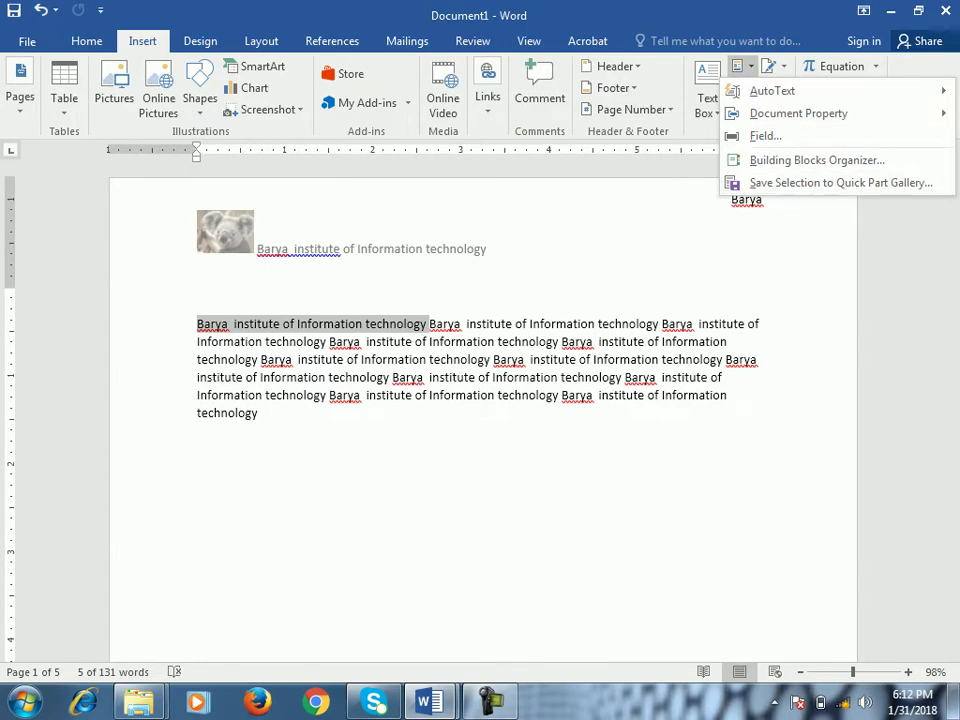
click(840, 182)
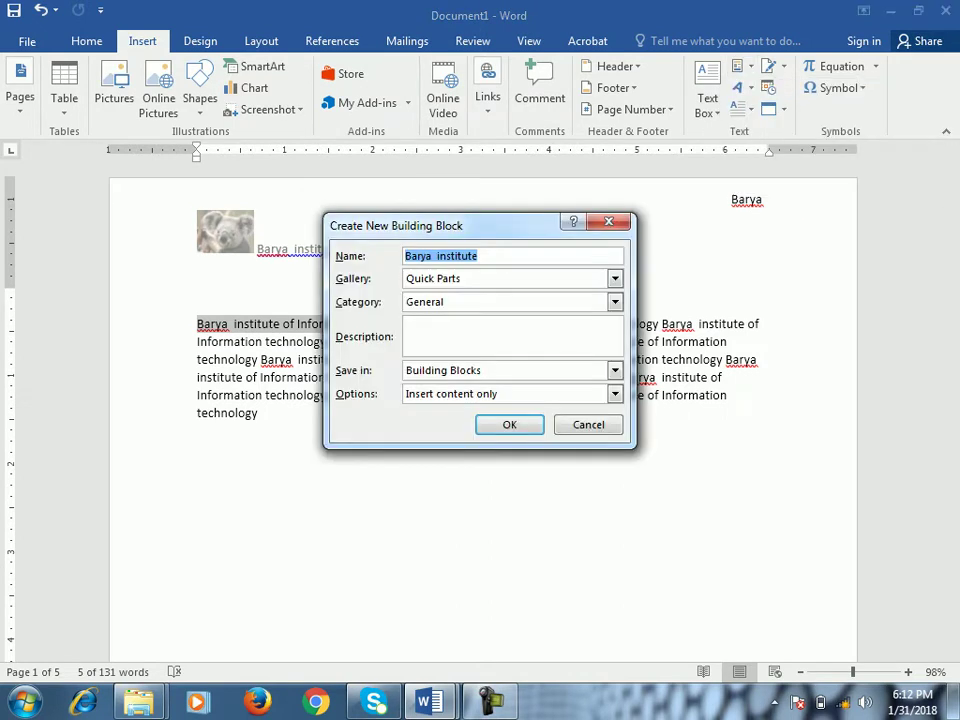
drag(396, 225, 484, 307)
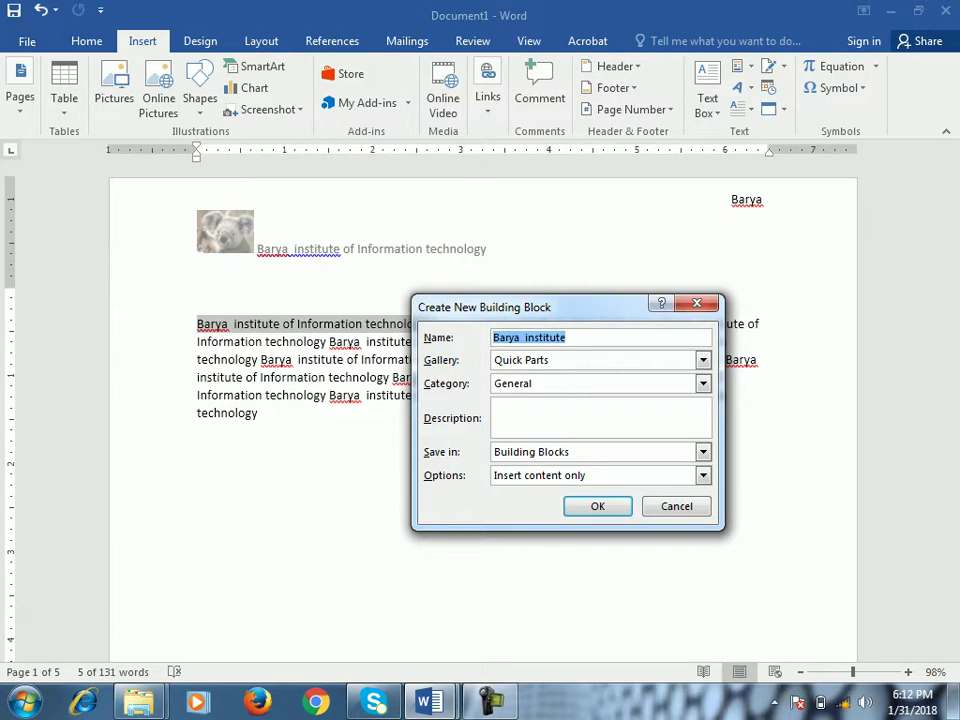
drag(520, 307, 564, 270)
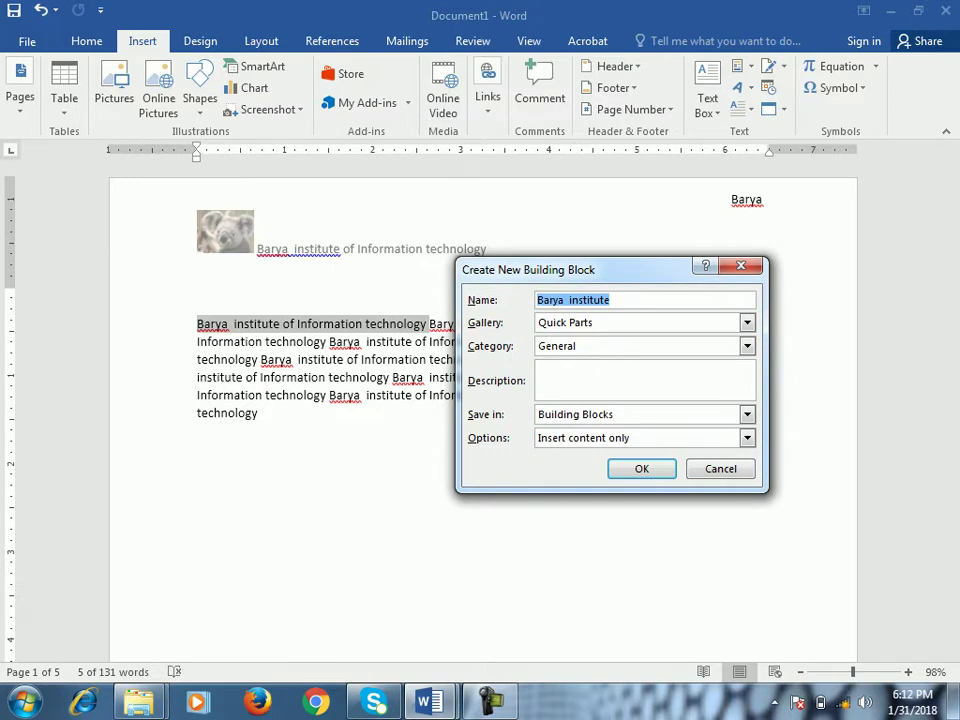
click(746, 322)
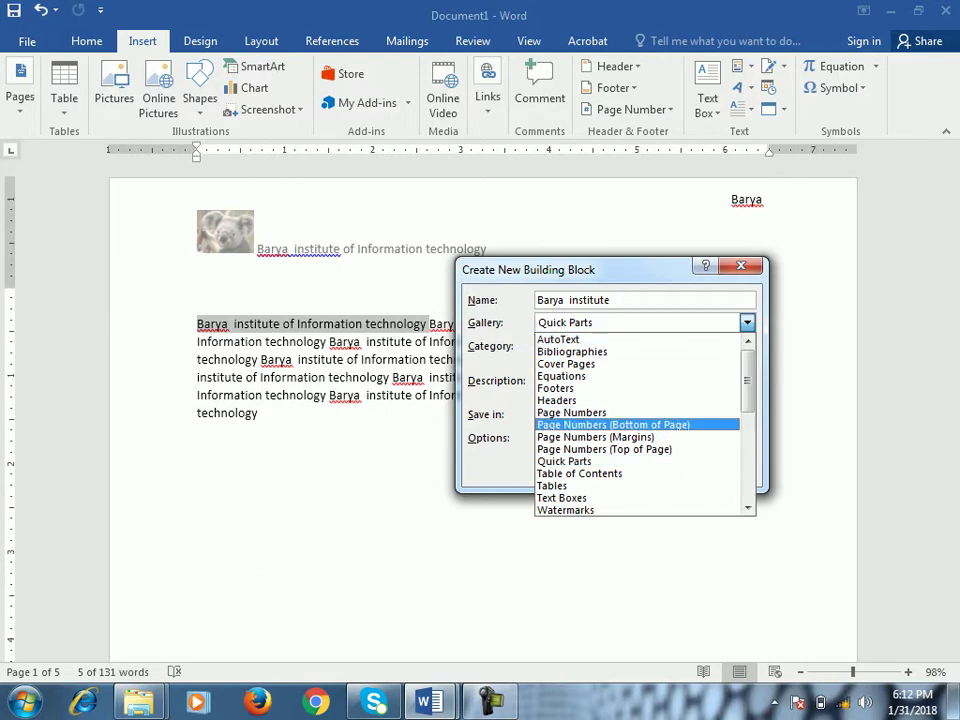
key(Return)
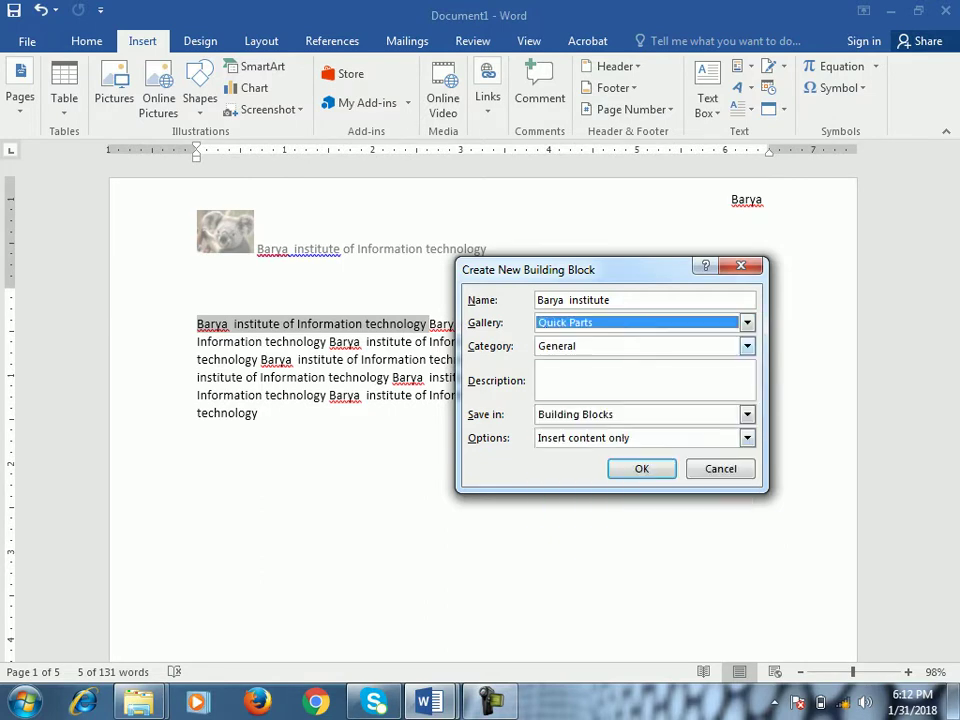
key(Tab)
key(alt+Down)
key(Return)
key(Return)
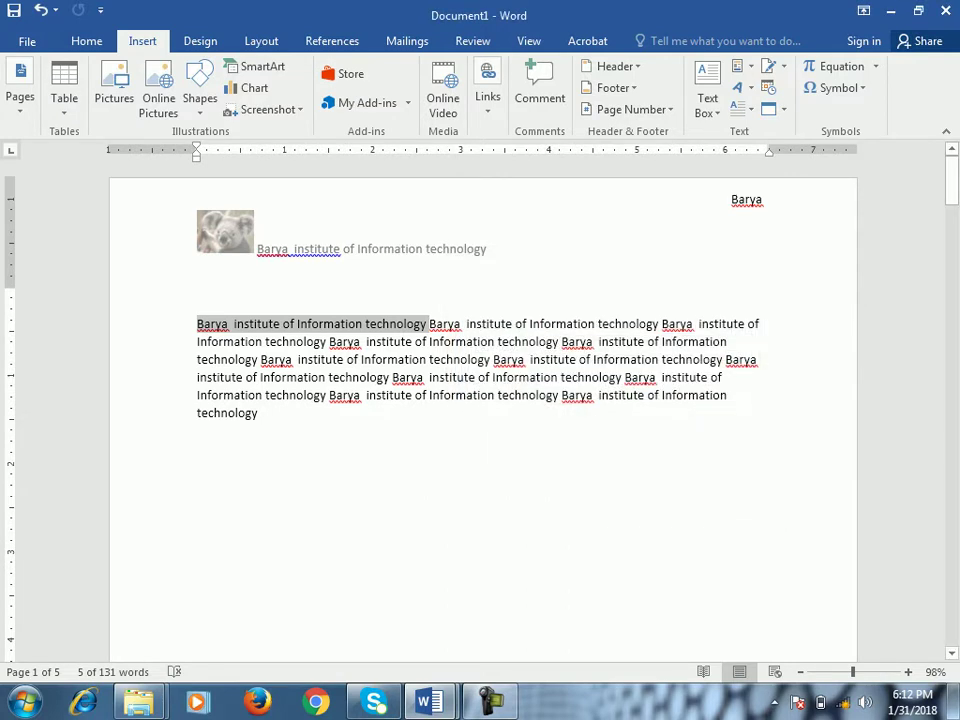
Step: Insert the "Barya institute" quick part on a new line below the body paragraph, leaving blank space between
click(198, 432)
key(Return)
key(Return)
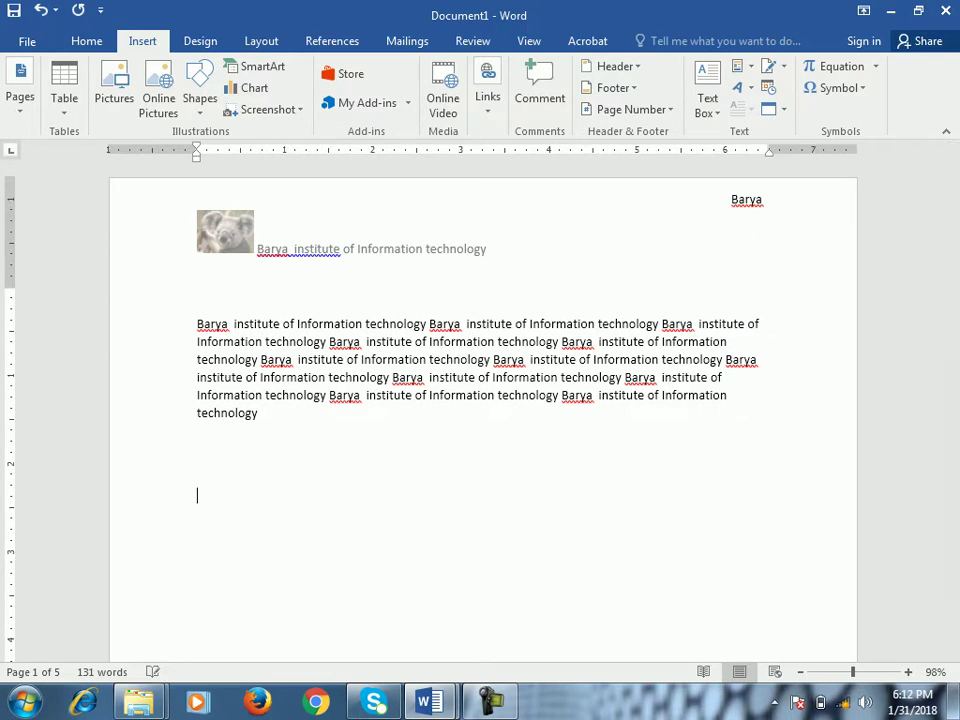
click(740, 66)
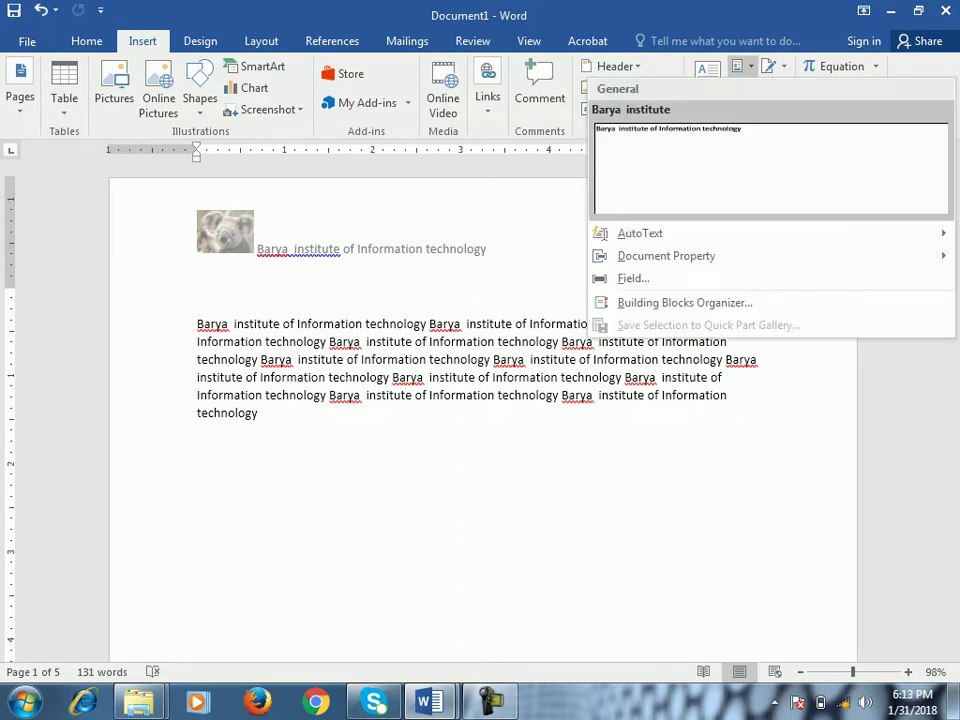
click(770, 168)
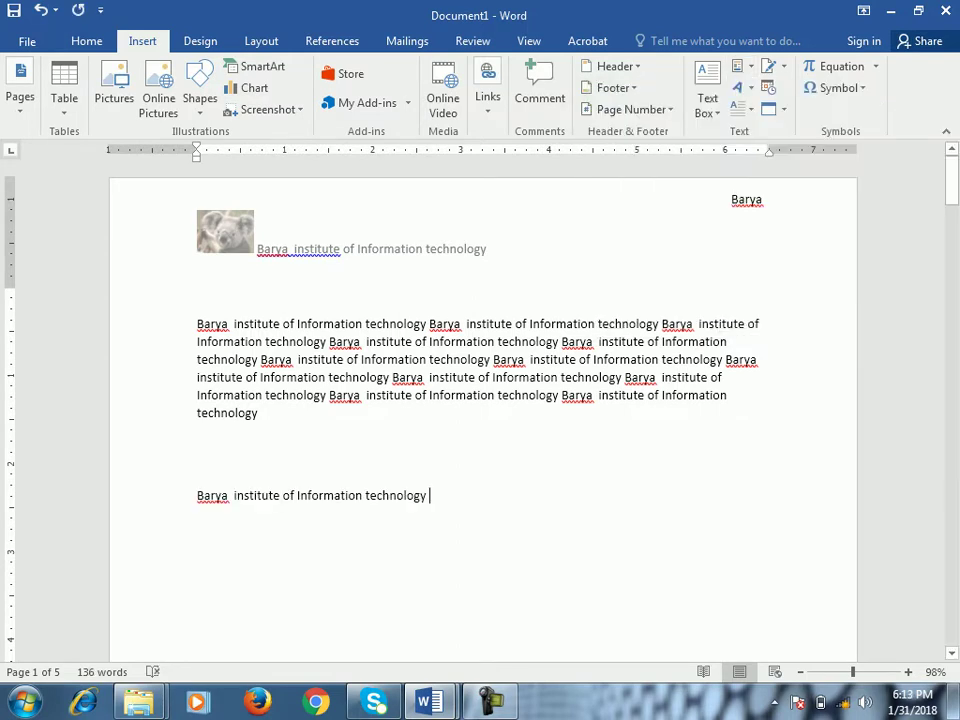
Step: Insert a second copy of the "Barya institute" quick part two lines below the first copy
key(Return)
key(Return)
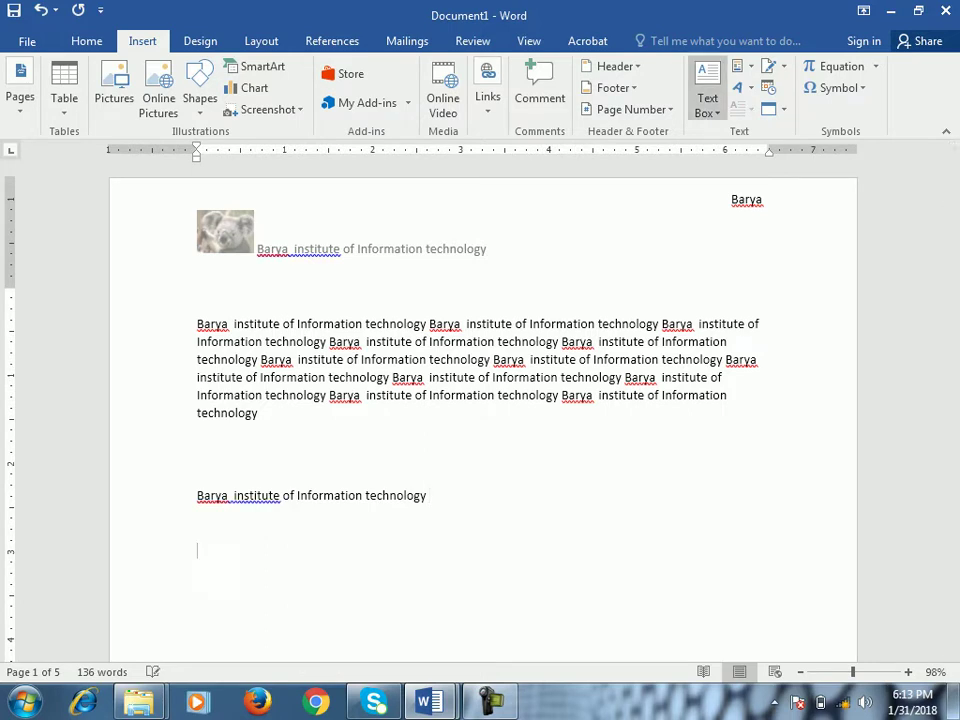
click(742, 66)
click(700, 140)
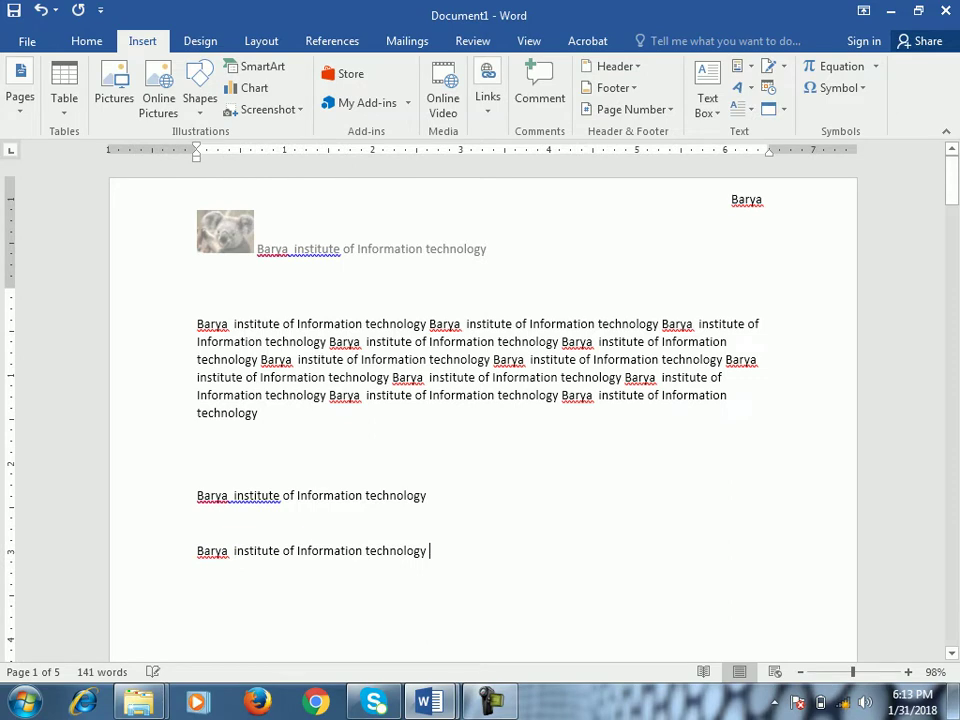
Step: Examine the entries stored in the AutoText gallery and close it
click(197, 522)
click(740, 66)
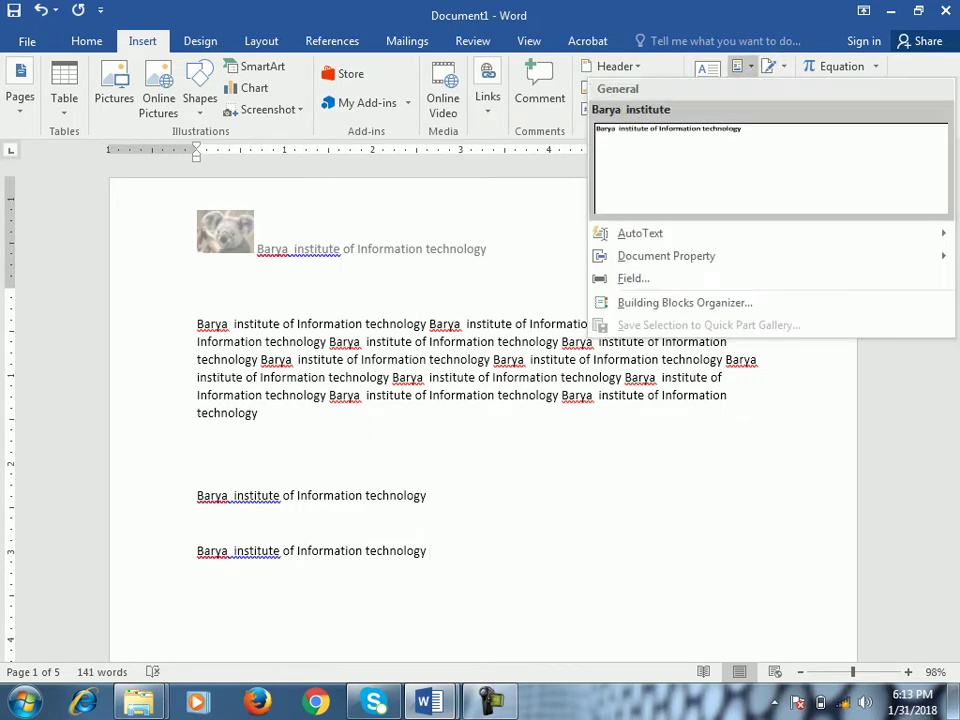
mouse_move(640, 233)
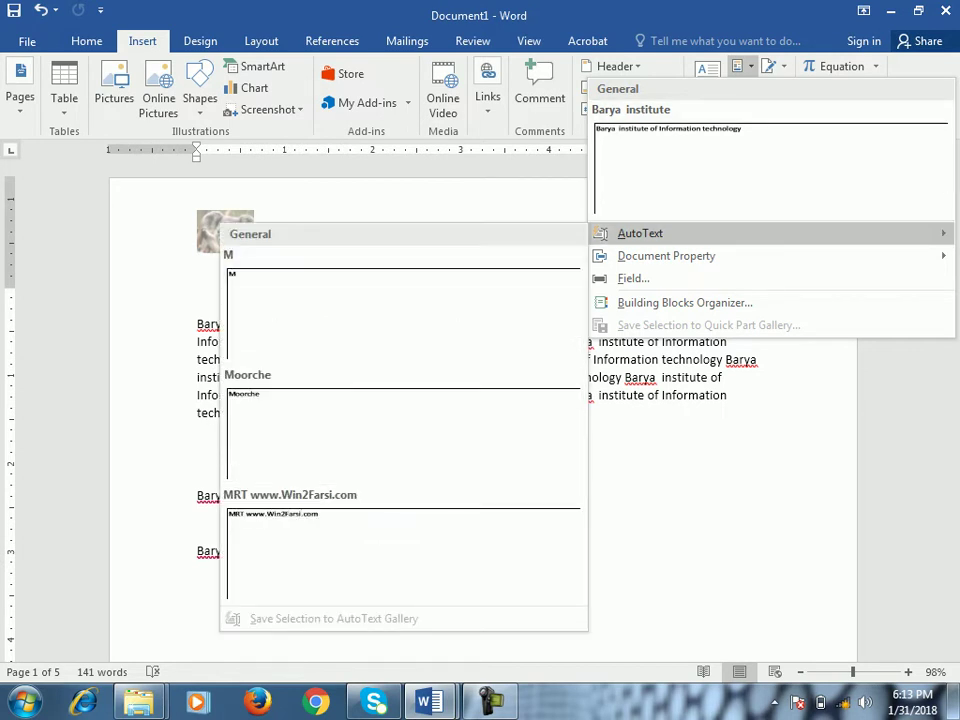
key(Escape)
key(Escape)
Step: Save the first "Barya institute of Information technology" phrase to the AutoText gallery as "Barya institute of", category General, in Normal
drag(428, 324, 197, 324)
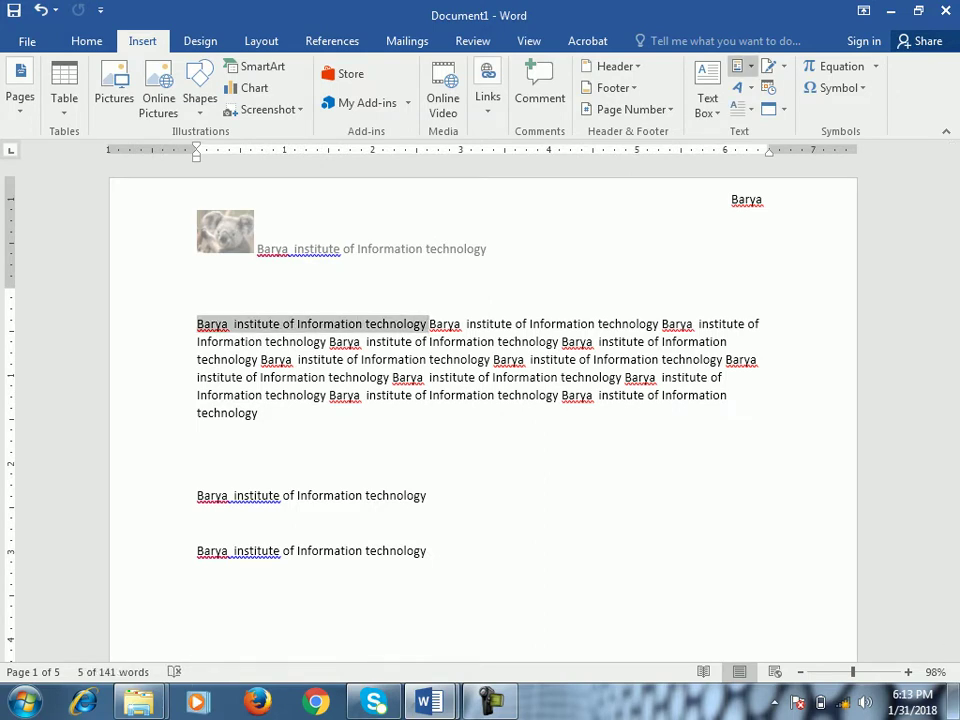
click(740, 66)
click(700, 325)
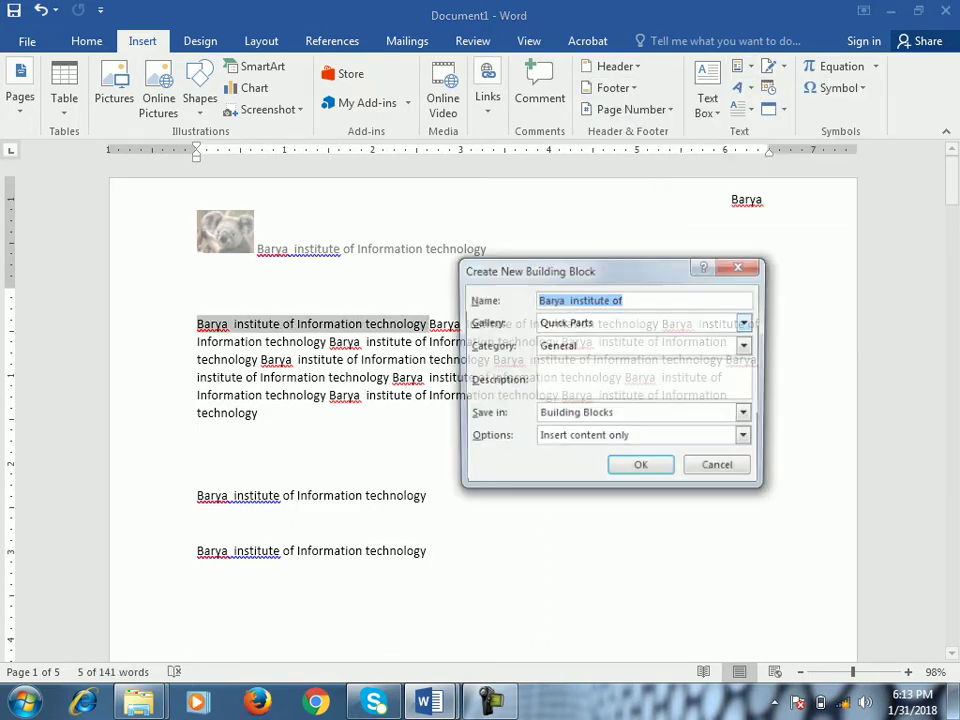
click(746, 322)
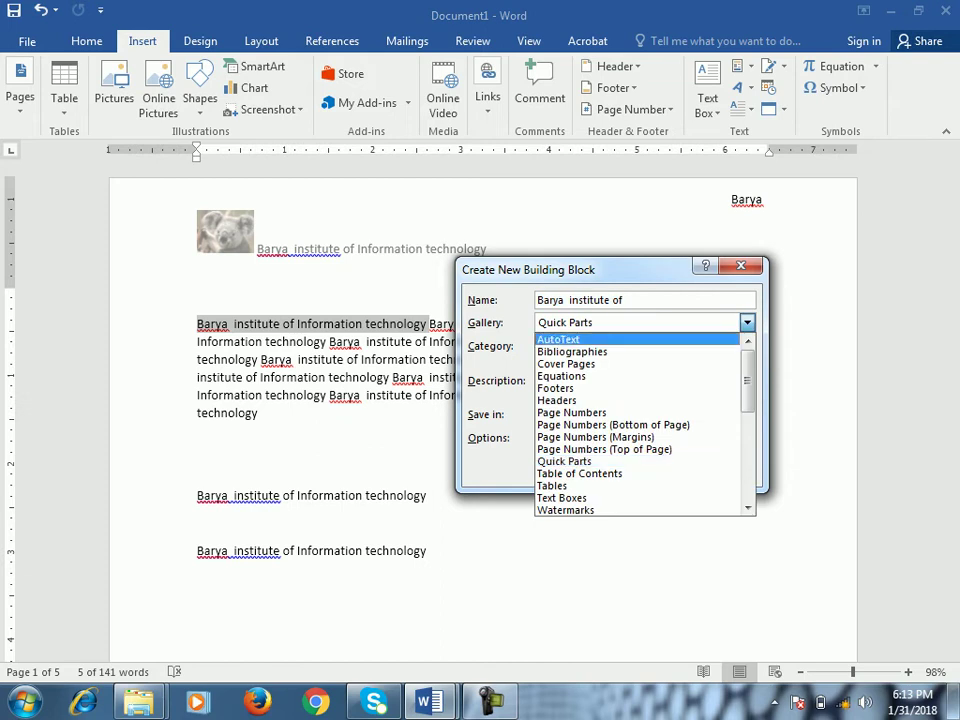
key(Return)
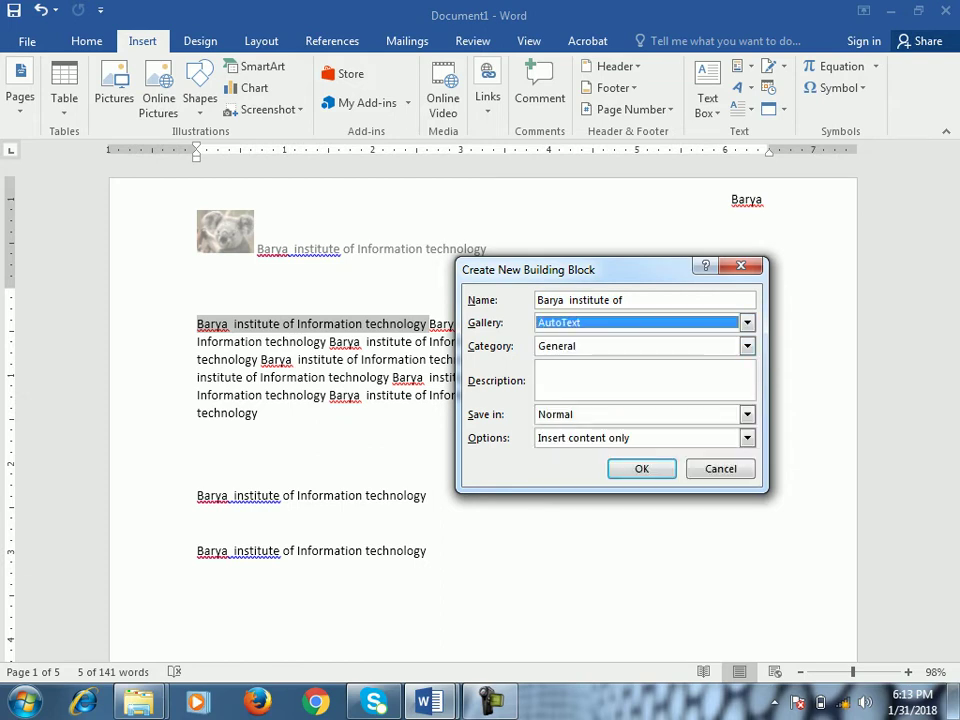
key(Return)
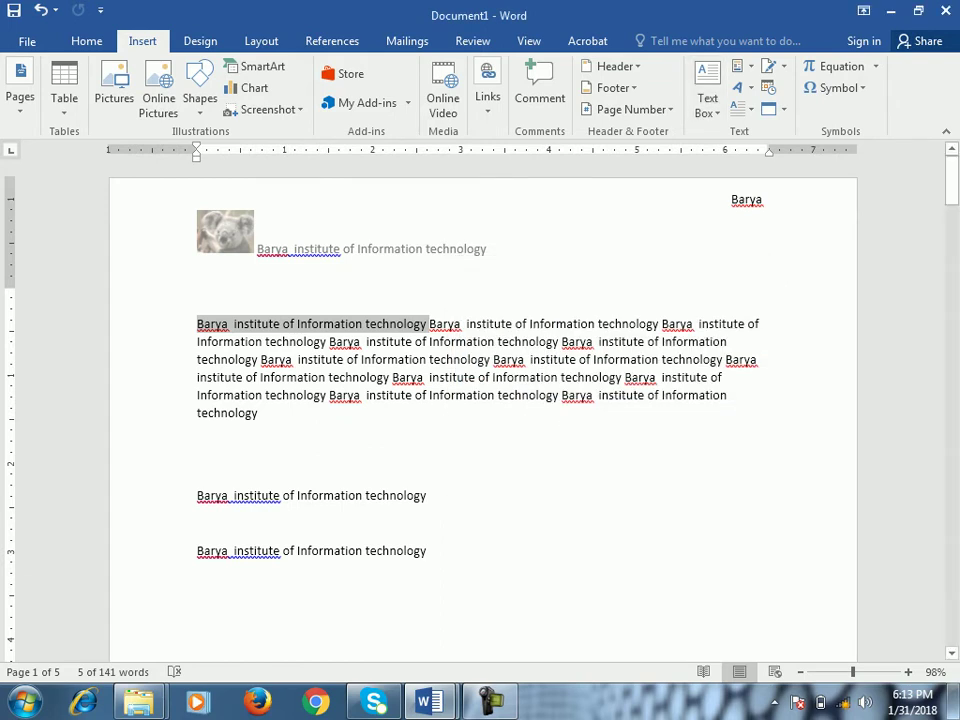
Step: Place the cursor on the blank line between the two inserted phrases and check the Quick Parts and AutoText options
click(197, 440)
click(197, 520)
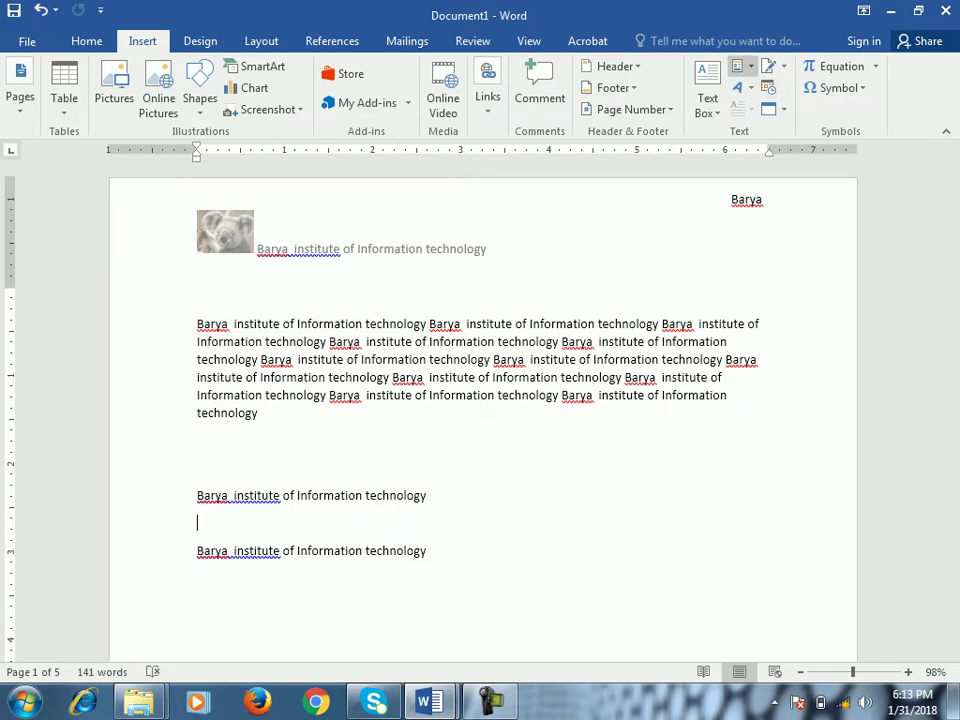
click(737, 66)
mouse_move(640, 233)
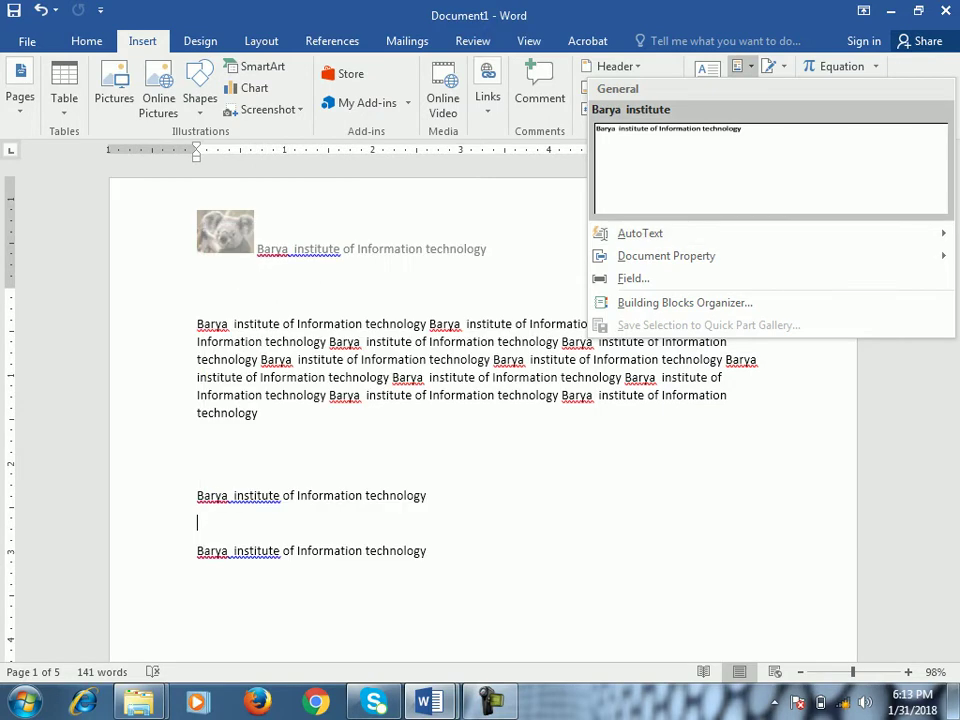
click(480, 330)
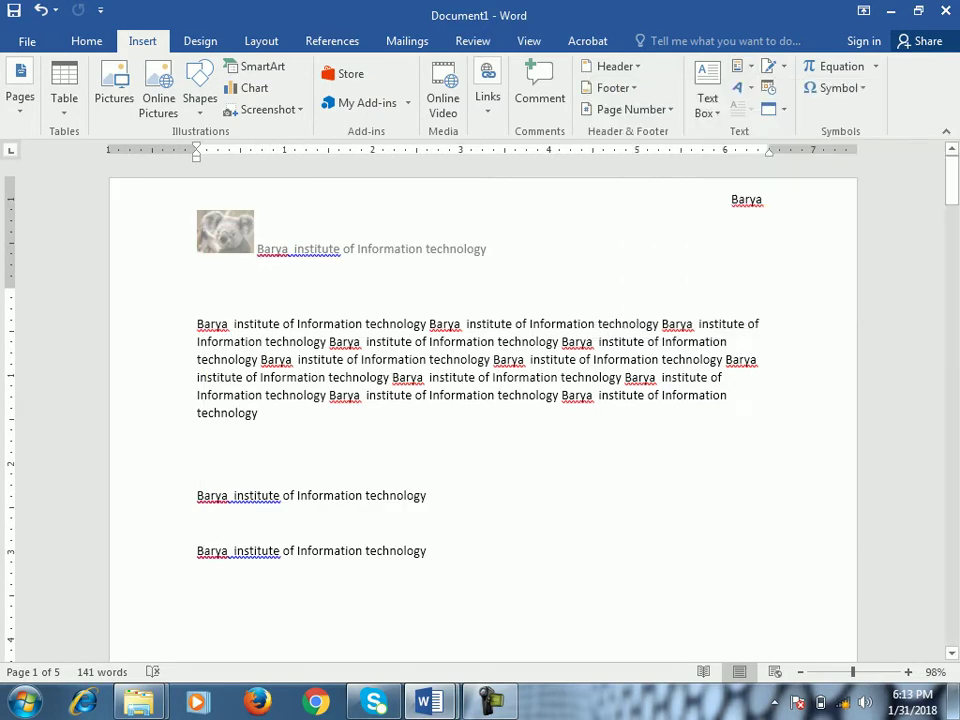
Step: Review the gallery types offered for a new building block made from the paragraph's first six words, and cancel
drag(465, 324, 197, 324)
click(737, 66)
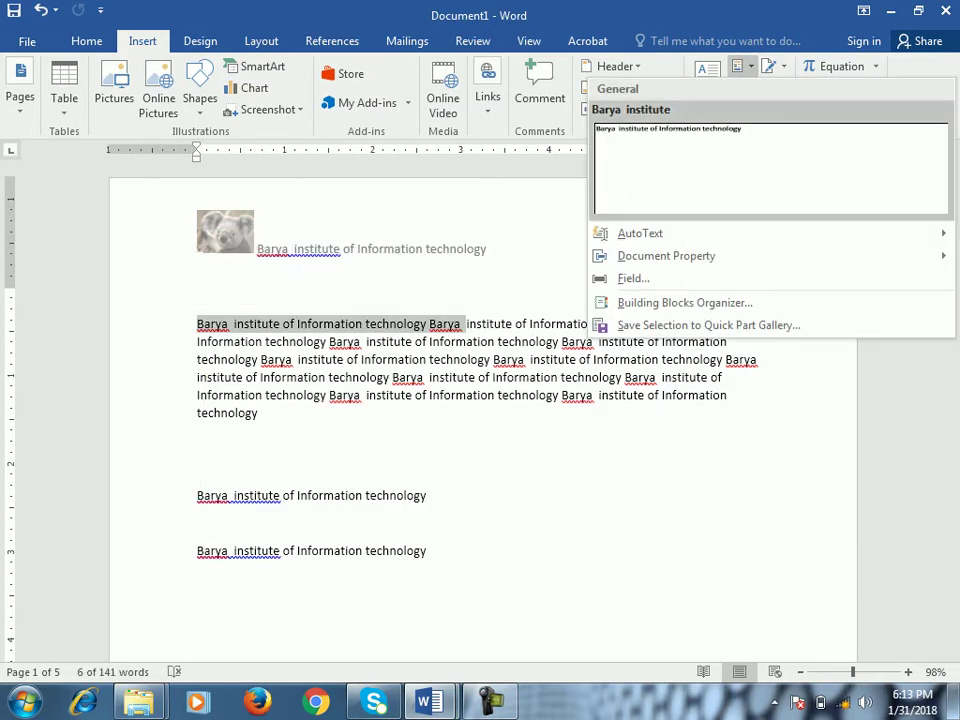
click(690, 326)
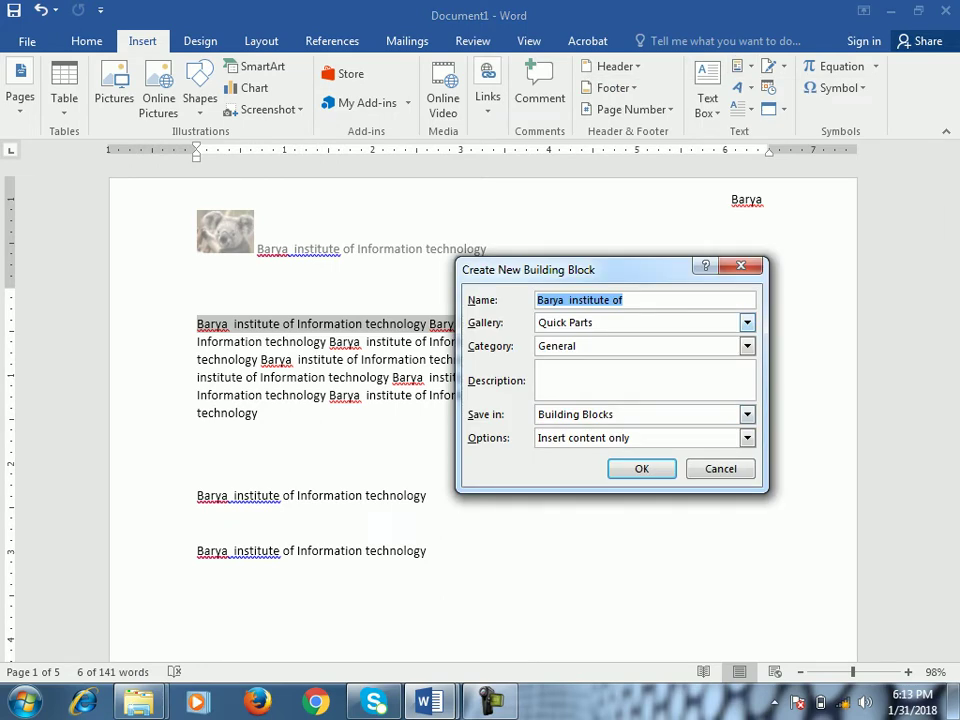
click(747, 323)
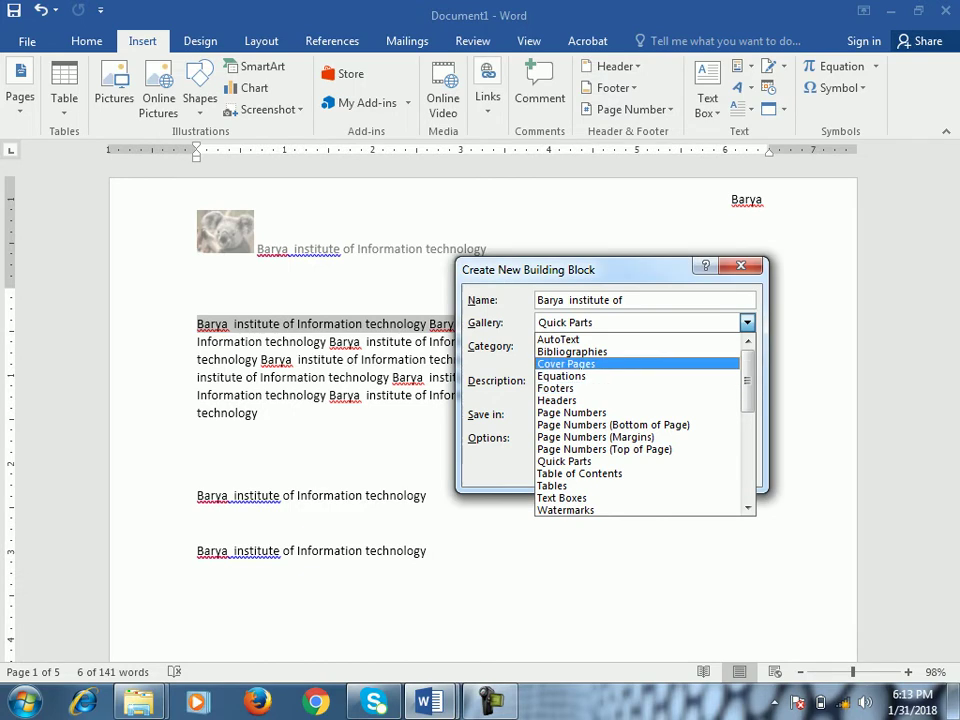
key(Escape)
click(741, 266)
Step: Open the page 1 header for editing and browse the built-in header gallery
double_click(489, 248)
drag(489, 248, 203, 243)
click(488, 248)
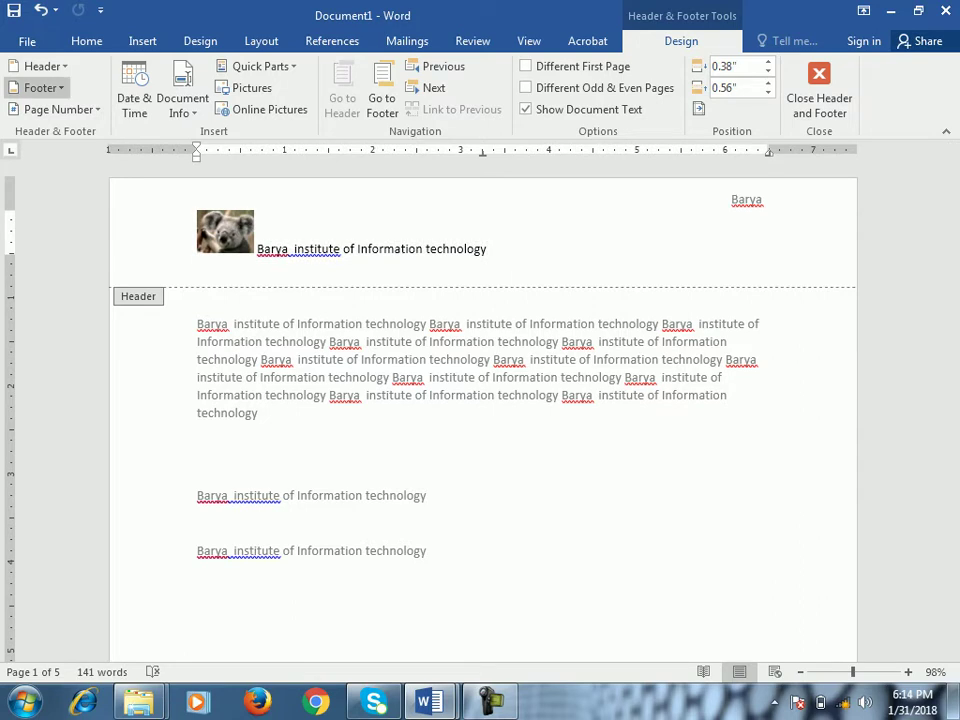
click(42, 66)
scroll(188, 280, down, 5)
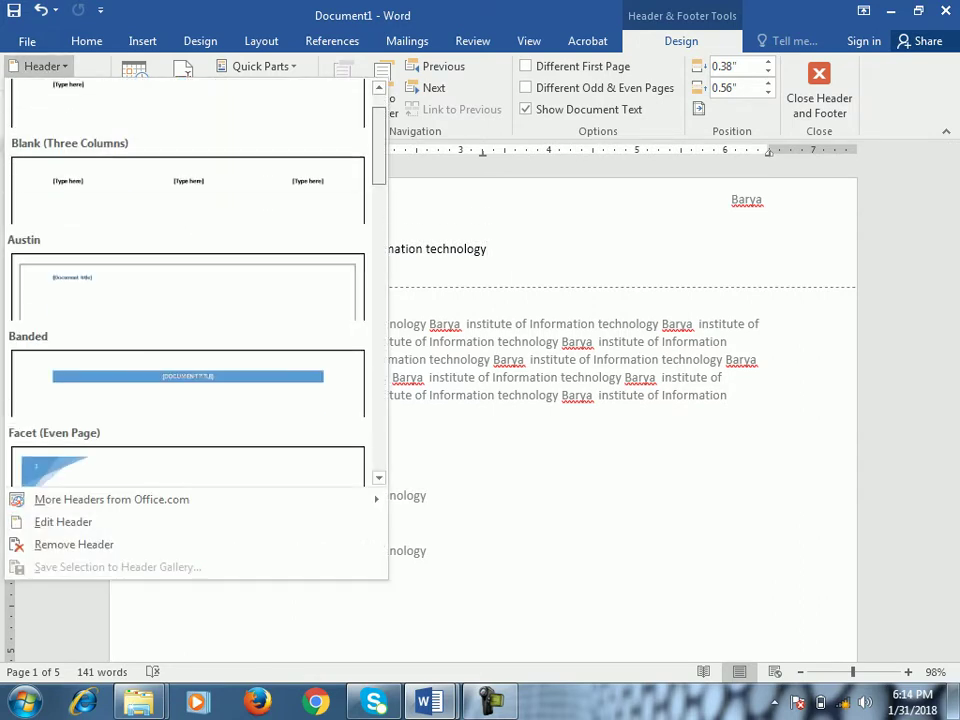
click(42, 66)
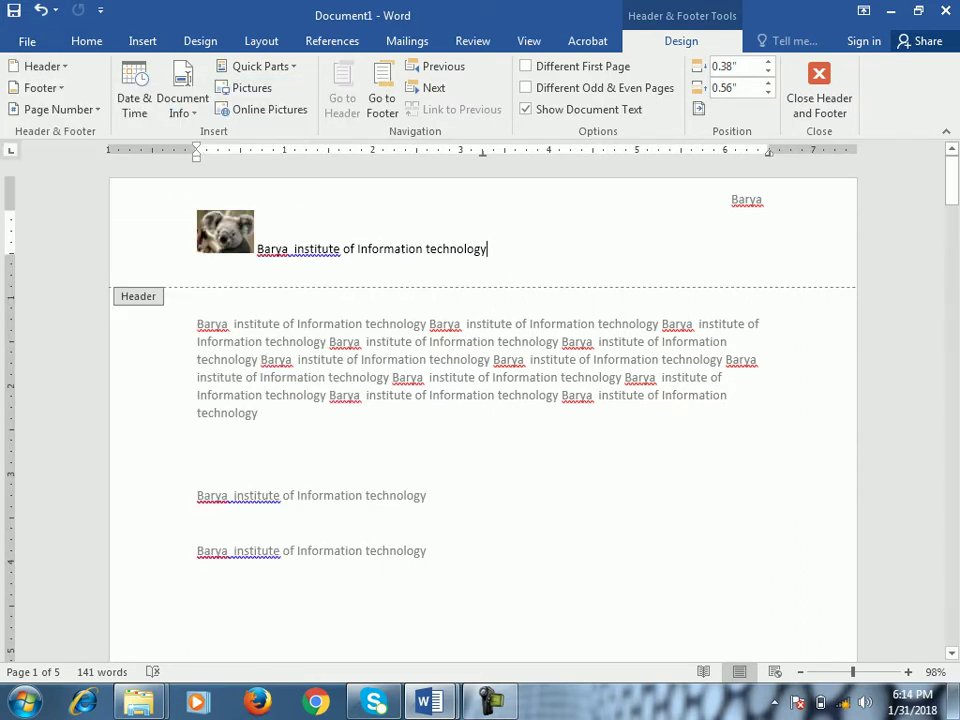
click(42, 66)
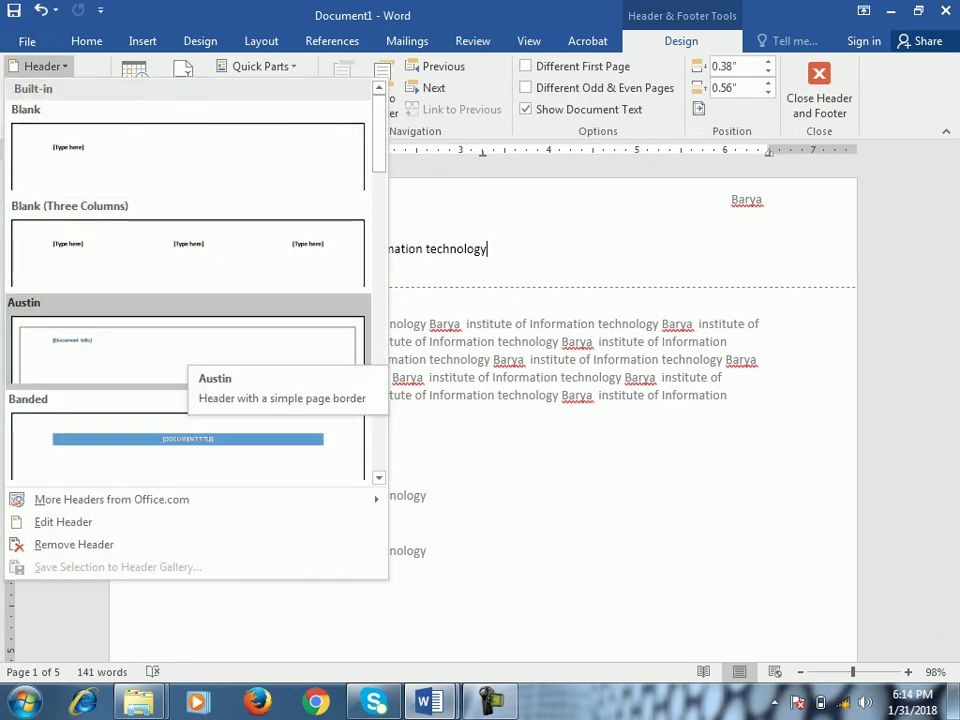
key(Escape)
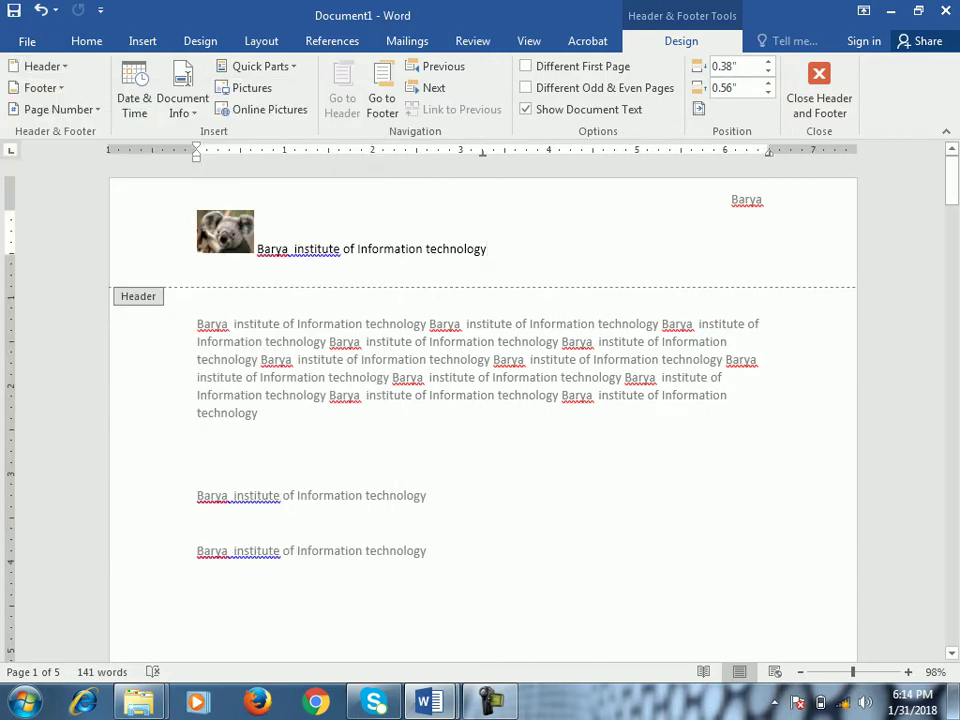
Step: Save the header's koala picture and institute name to the Headers gallery as "* Barya institute", category Built-in, in Building Blocks
key(shift+Home)
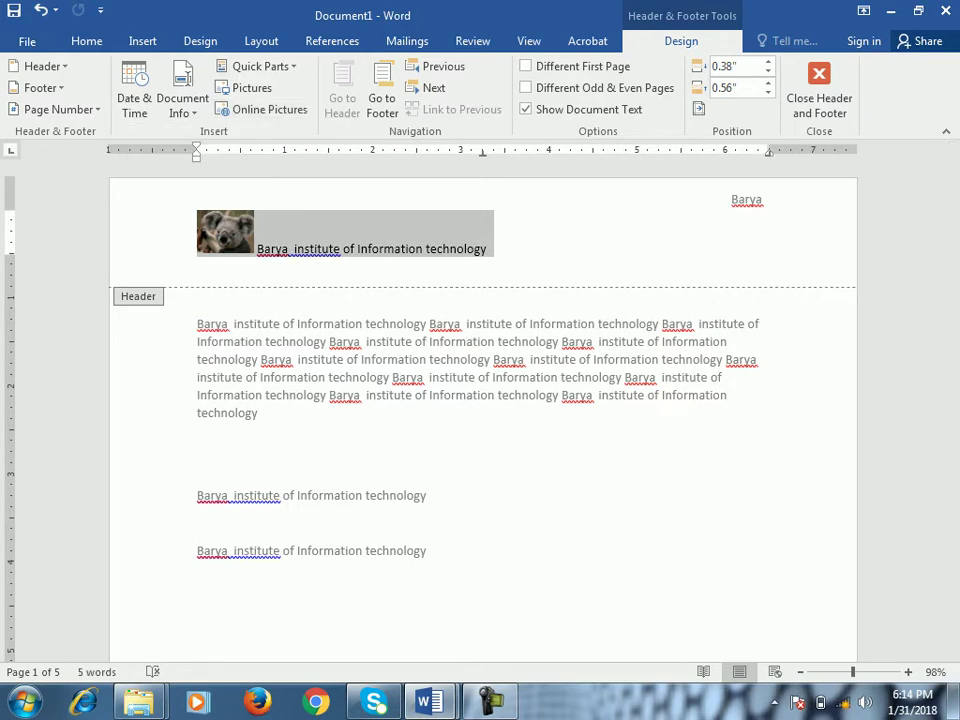
click(258, 66)
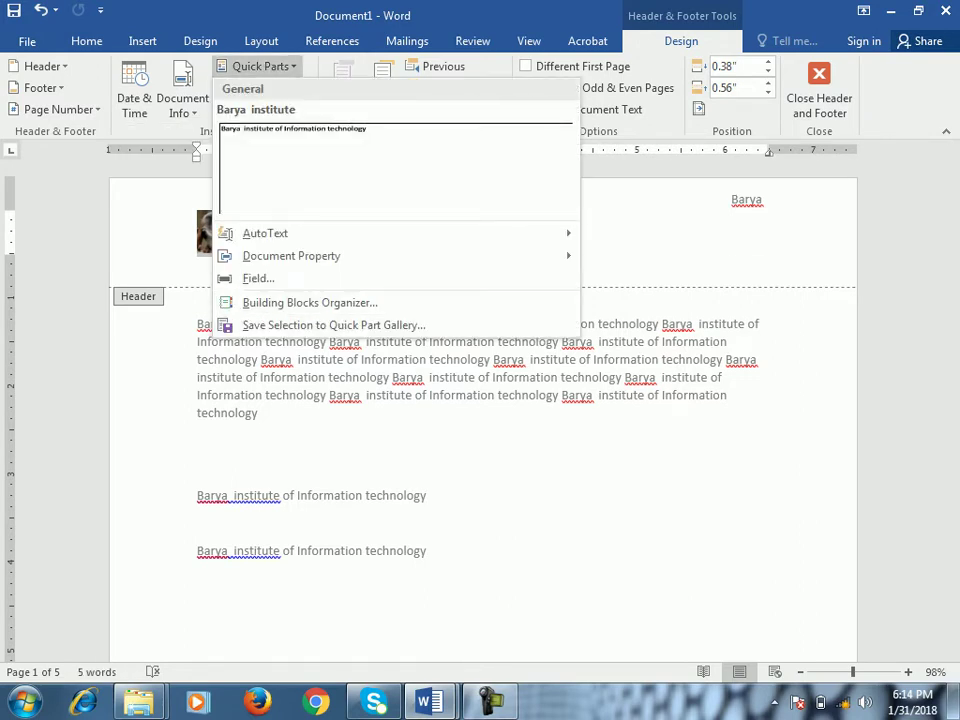
click(334, 325)
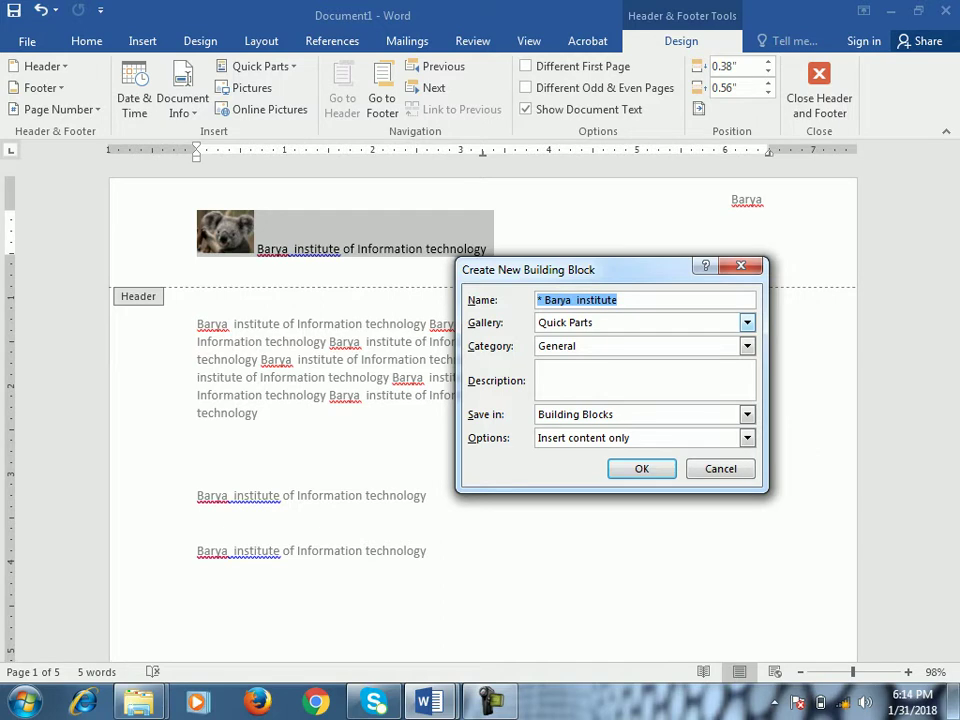
click(747, 323)
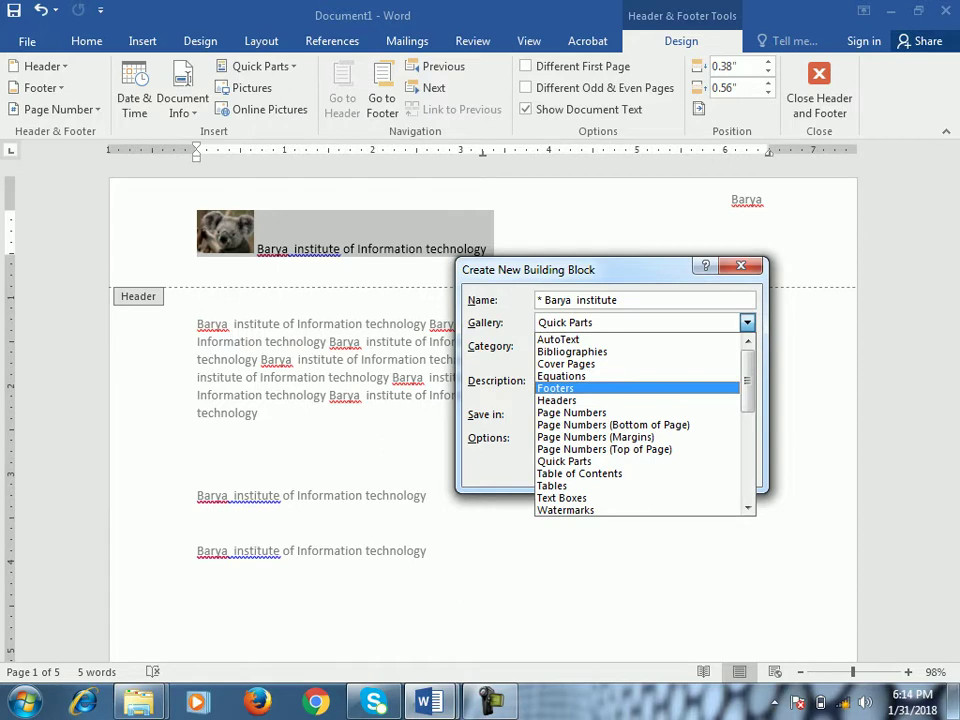
click(580, 400)
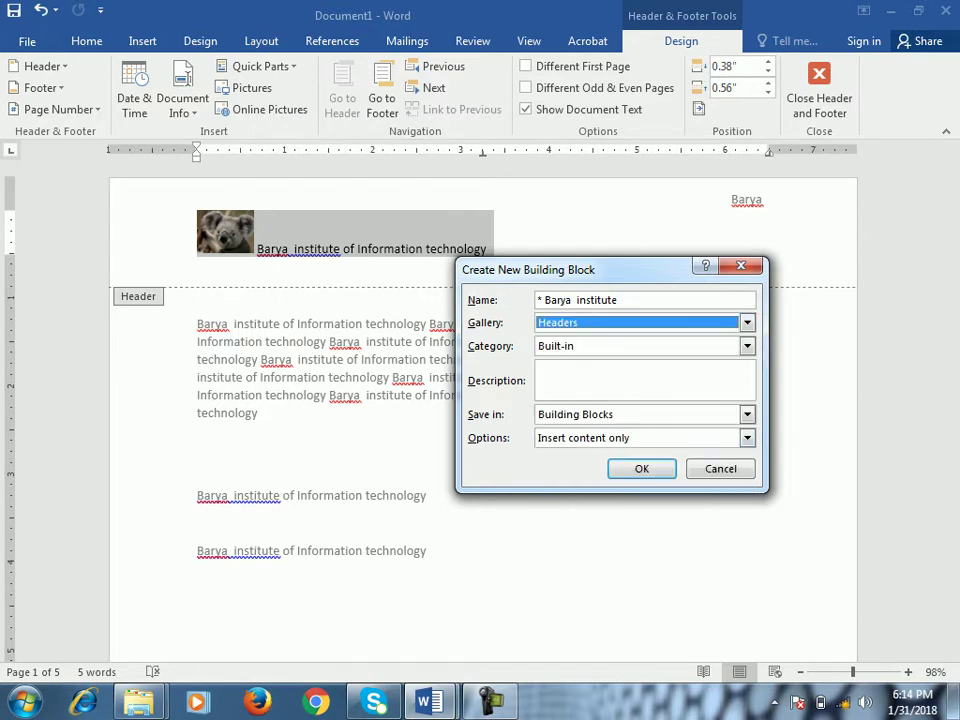
key(Return)
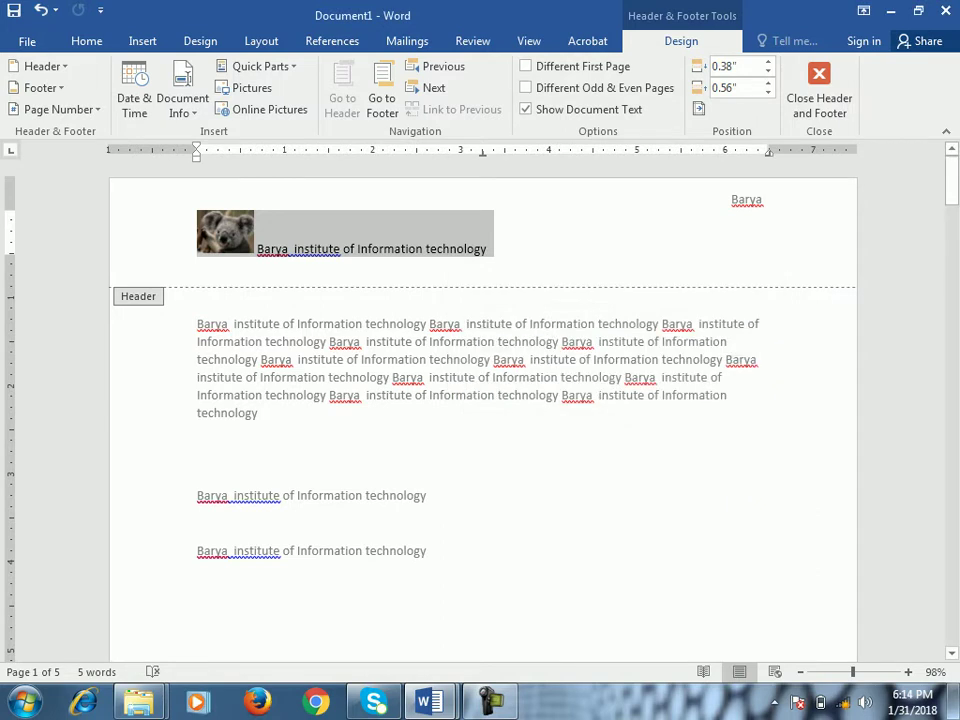
Step: Switch to Document2, delete its header text and insert the saved "* Barya institute" header from the header gallery
mouse_move(428, 703)
click(536, 590)
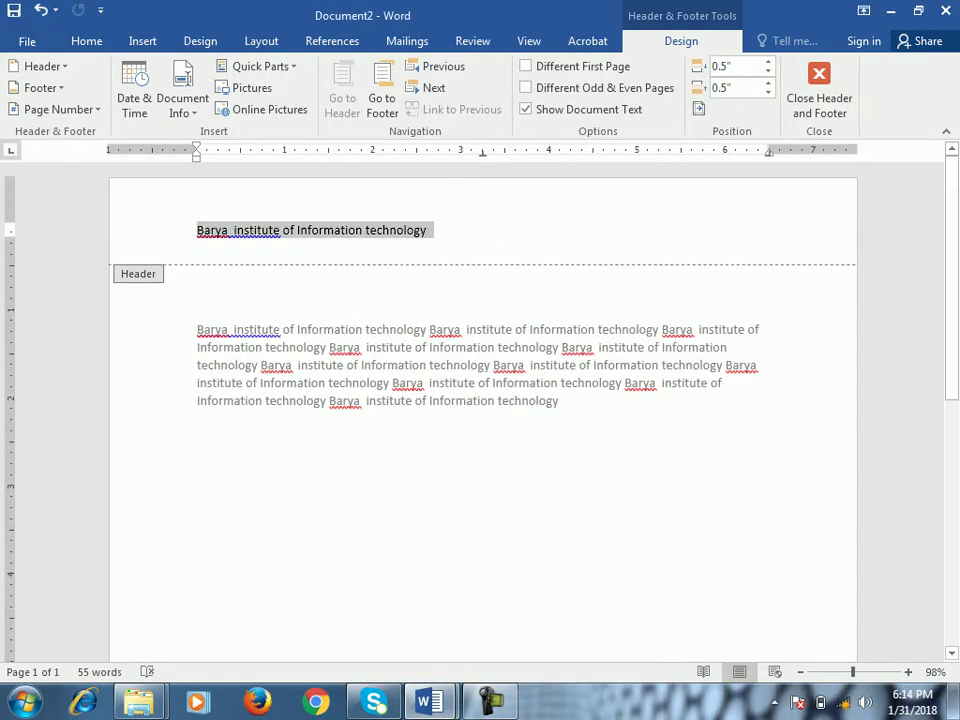
key(BackSpace)
click(42, 66)
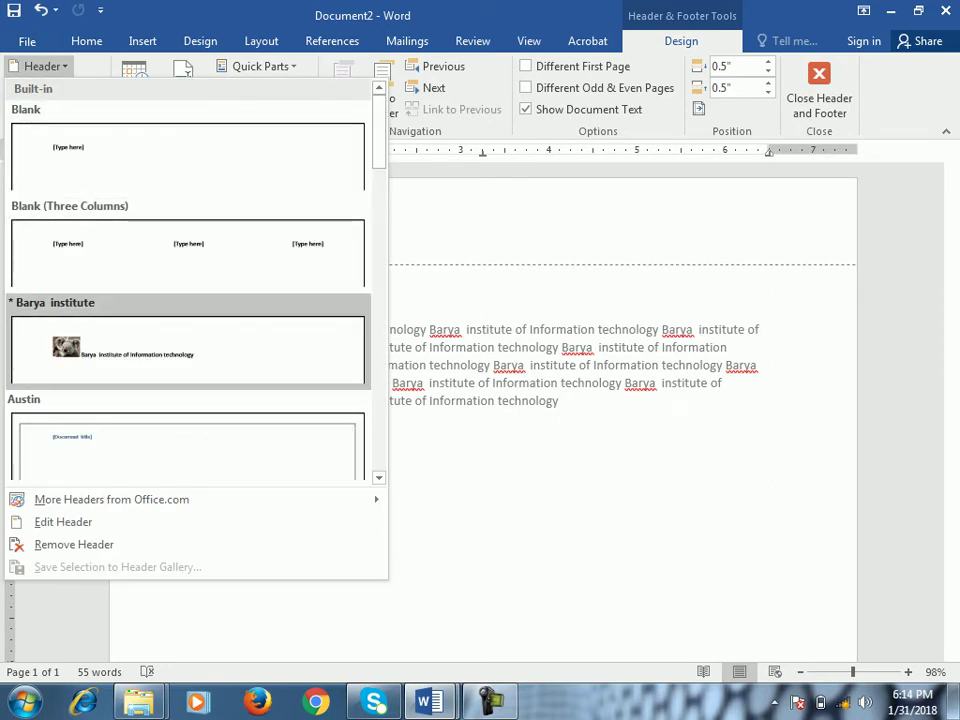
click(188, 348)
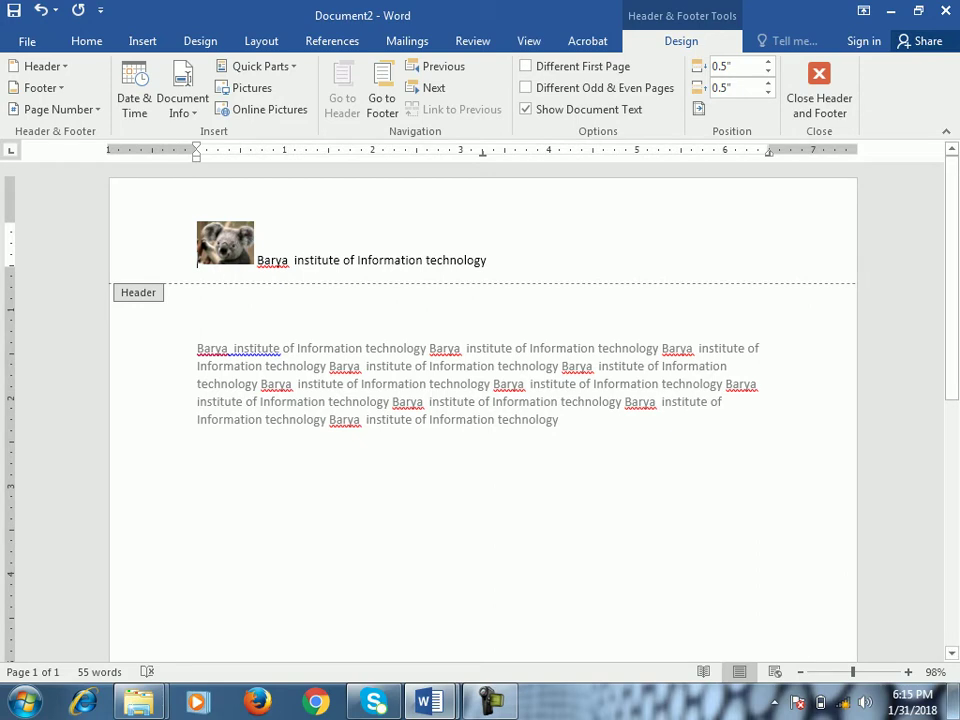
Step: Select Document2's header content, check the Quick Parts options for it, and return to the body text
key(ctrl+a)
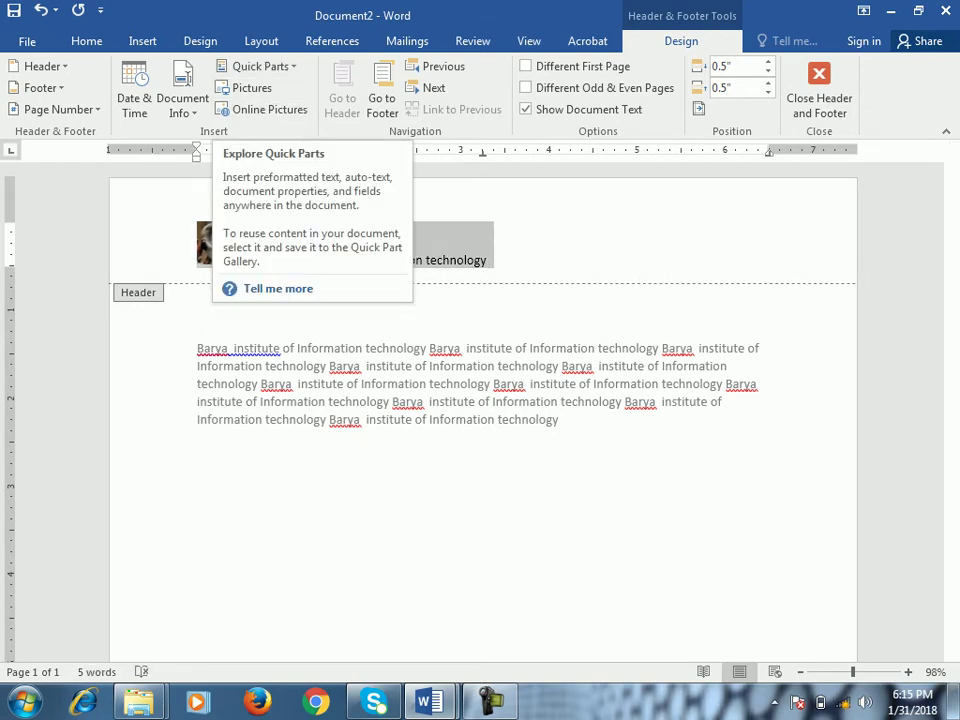
click(258, 66)
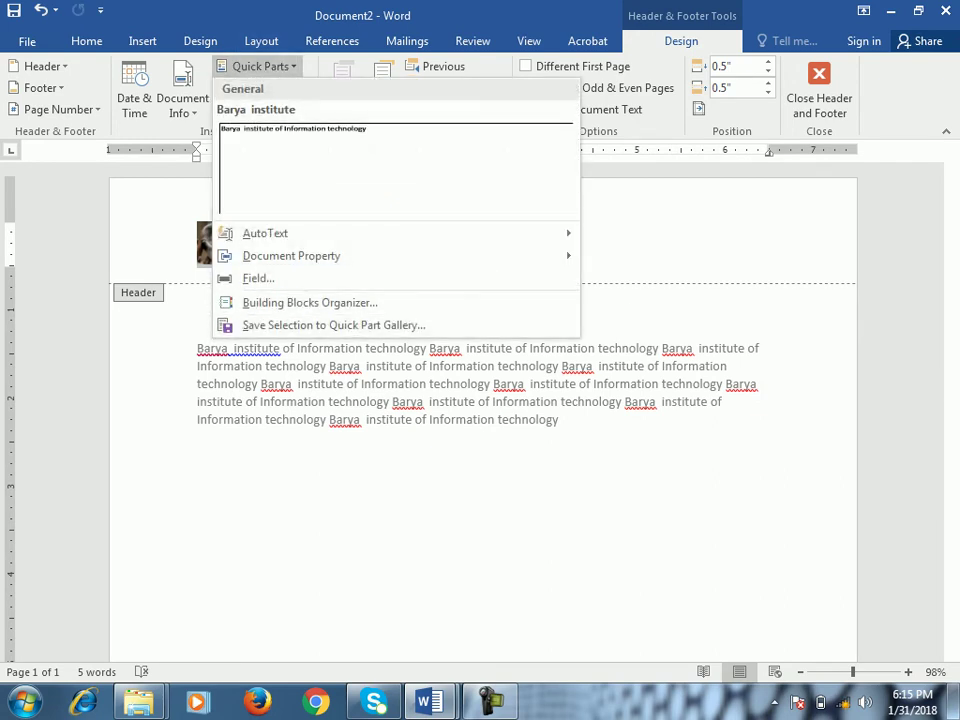
double_click(197, 294)
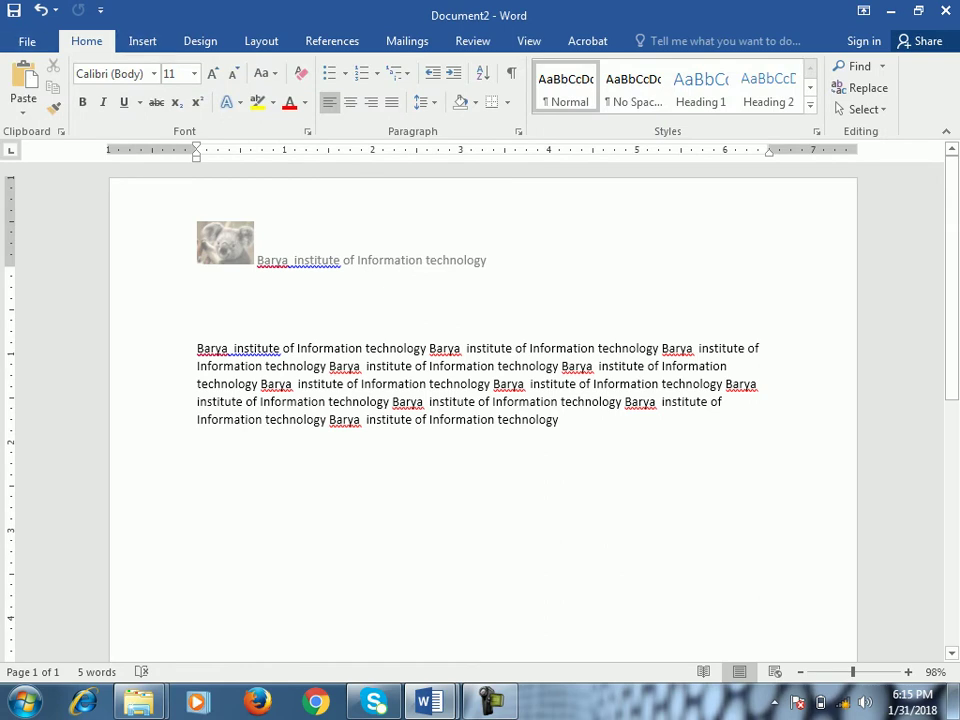
Step: Review the gallery types offered for a new building block made from most of the body paragraph, cancel, and recheck the Quick Parts options
drag(197, 349, 329, 420)
click(142, 41)
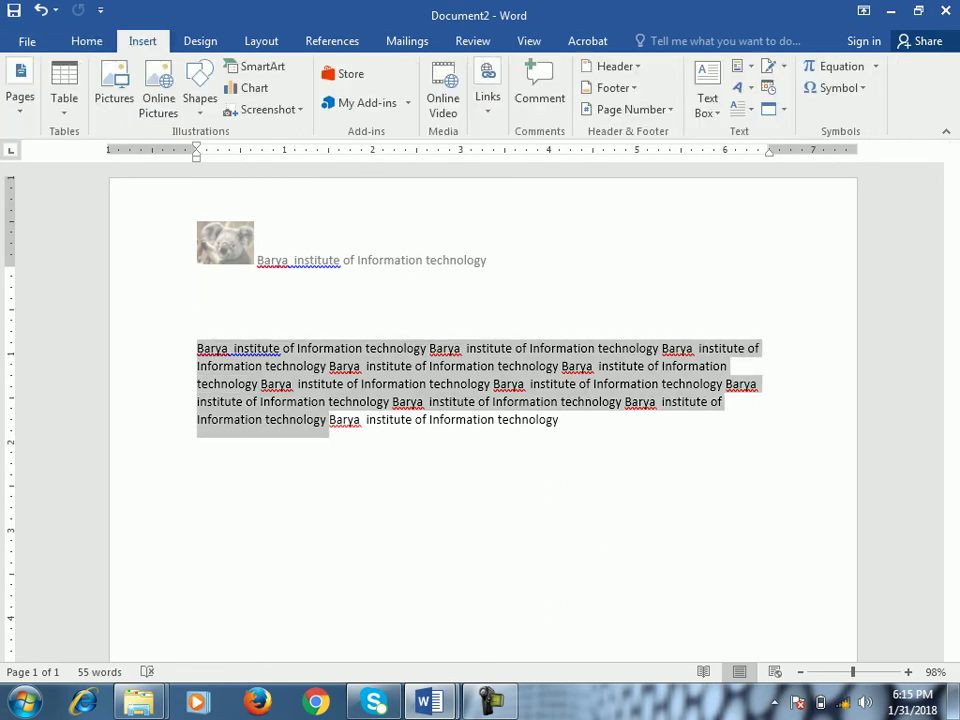
click(740, 66)
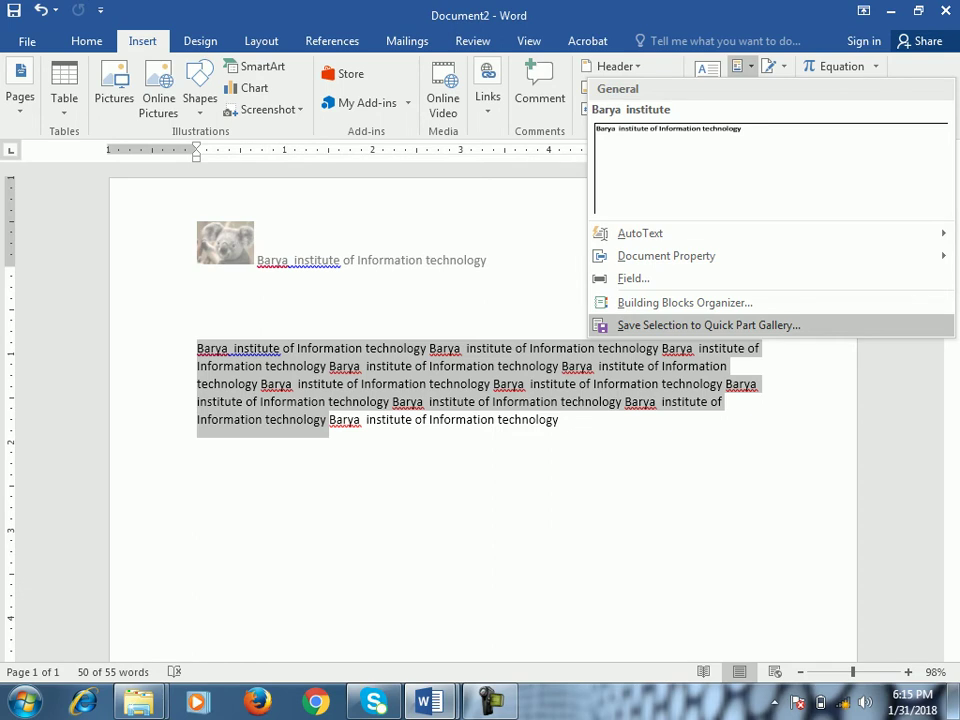
click(700, 325)
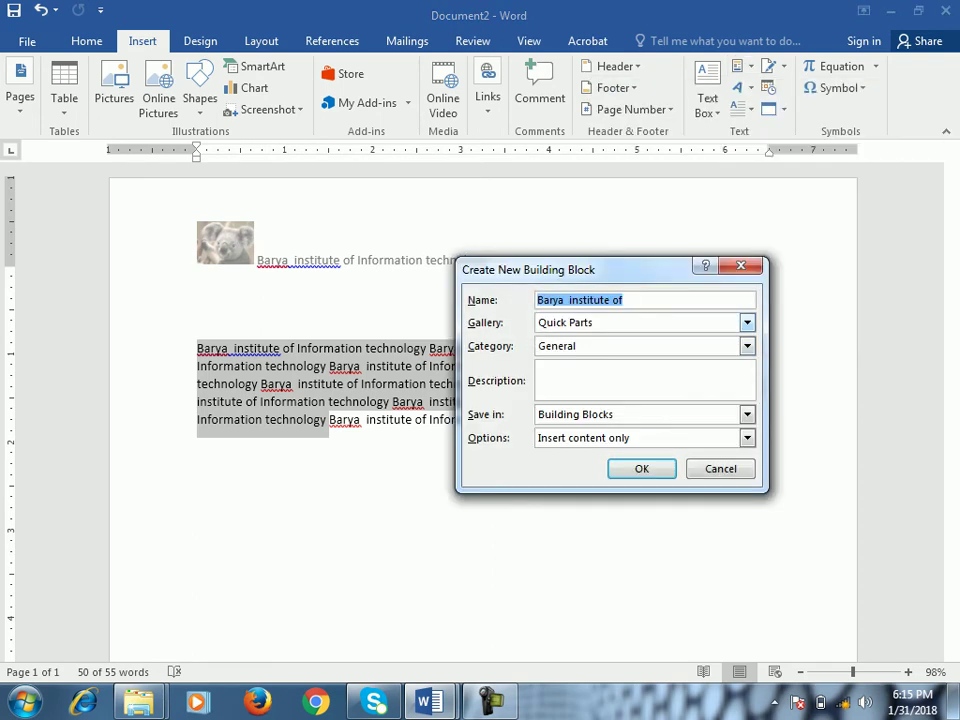
click(747, 323)
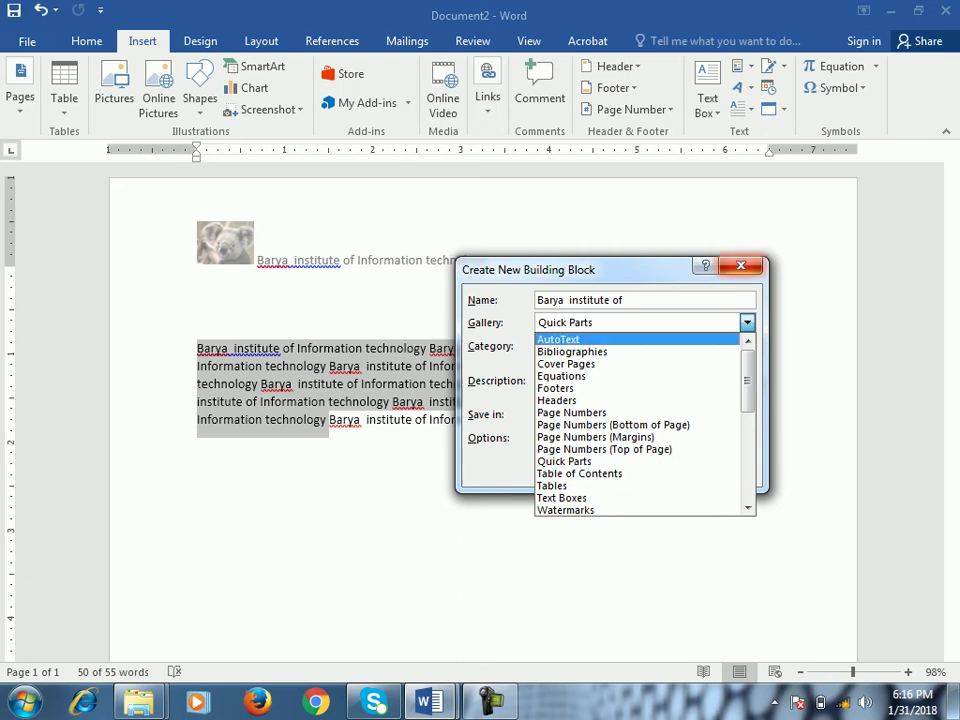
key(Escape)
key(Return)
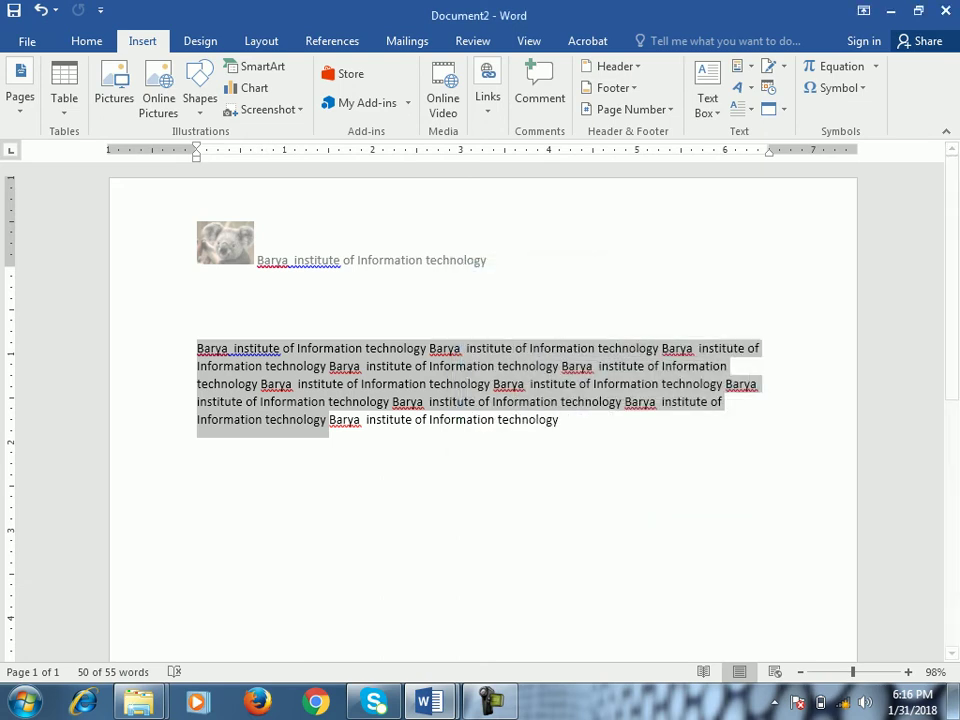
click(741, 66)
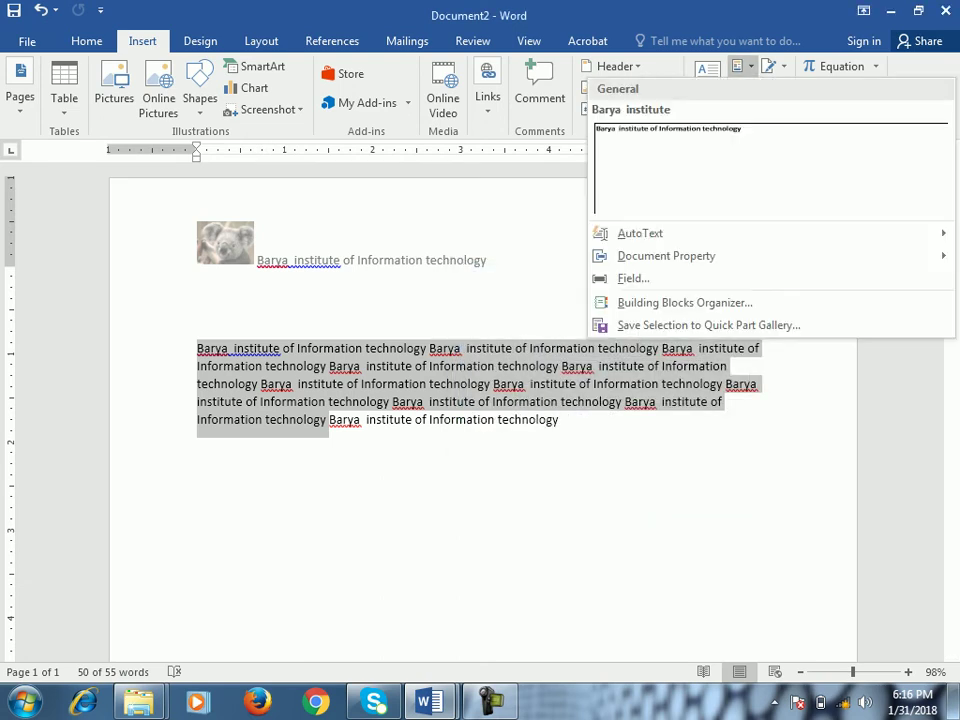
key(Escape)
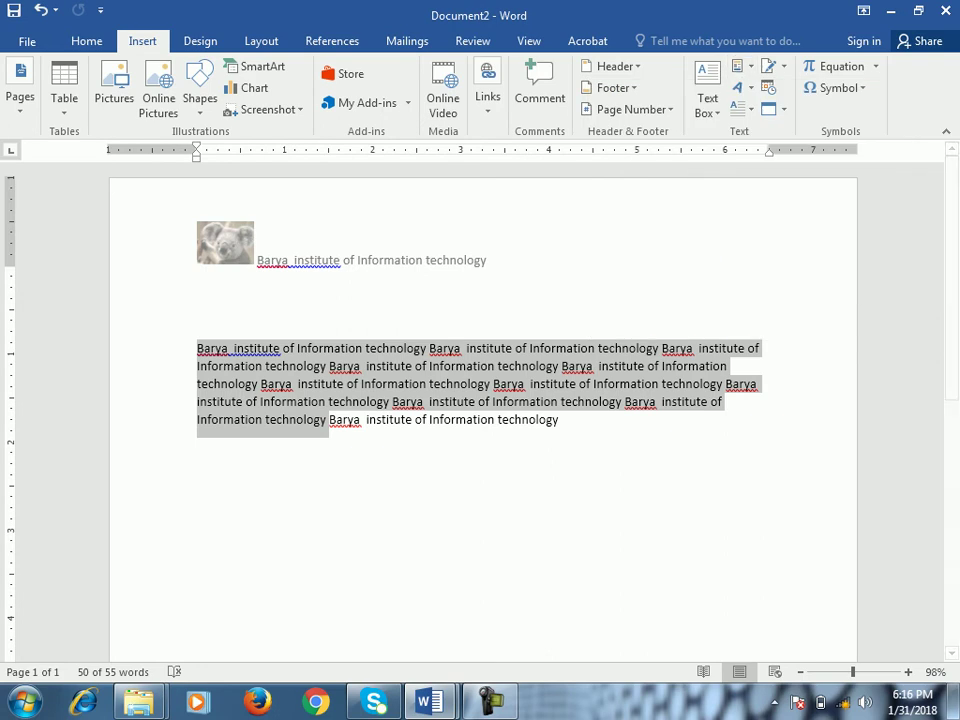
Step: Add a new line below the body paragraph and insert WordArt there in the white-filled, orange-outlined shadow style
click(741, 87)
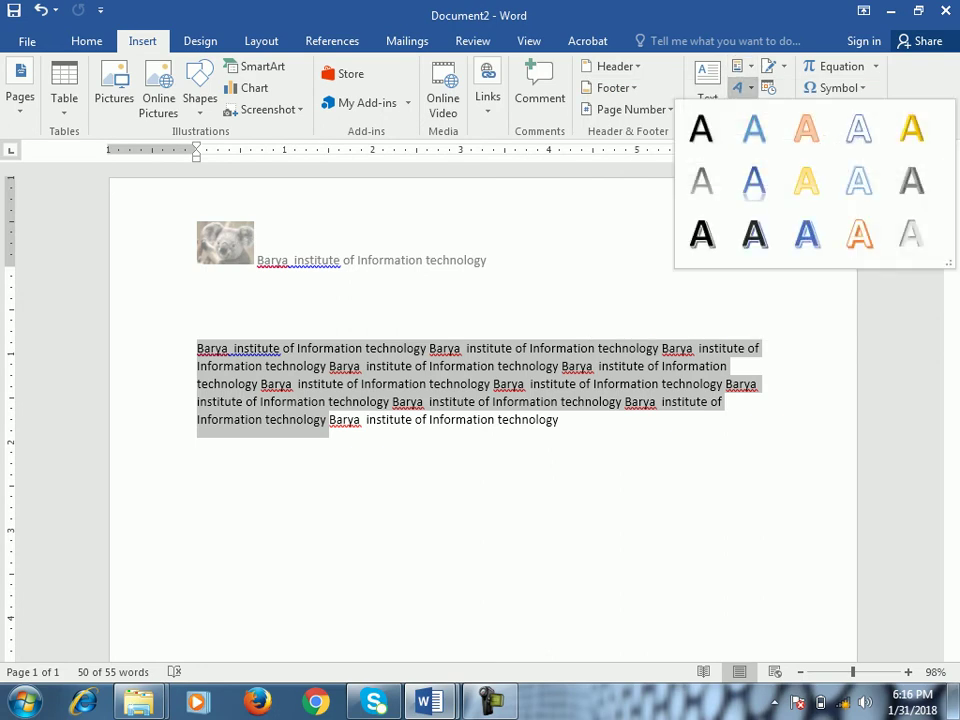
click(741, 87)
click(560, 420)
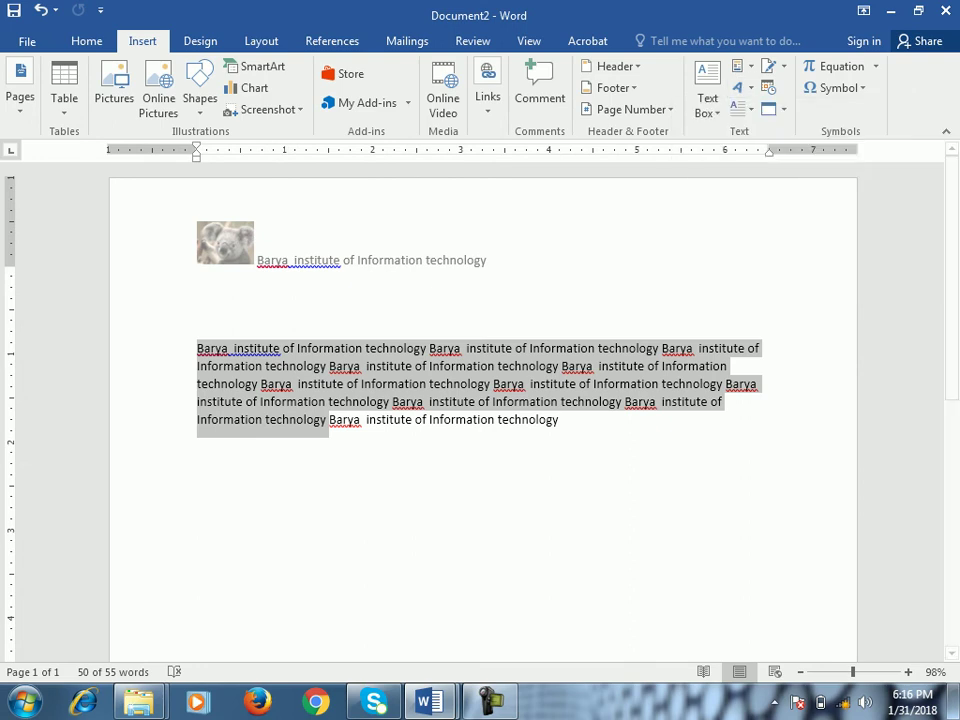
key(Return)
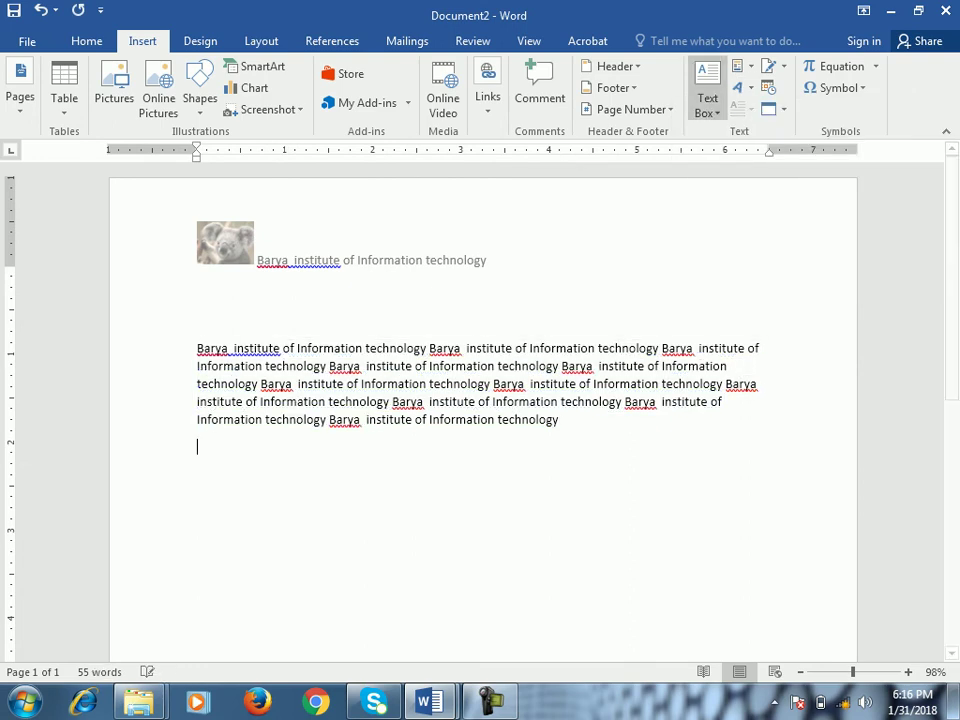
click(741, 87)
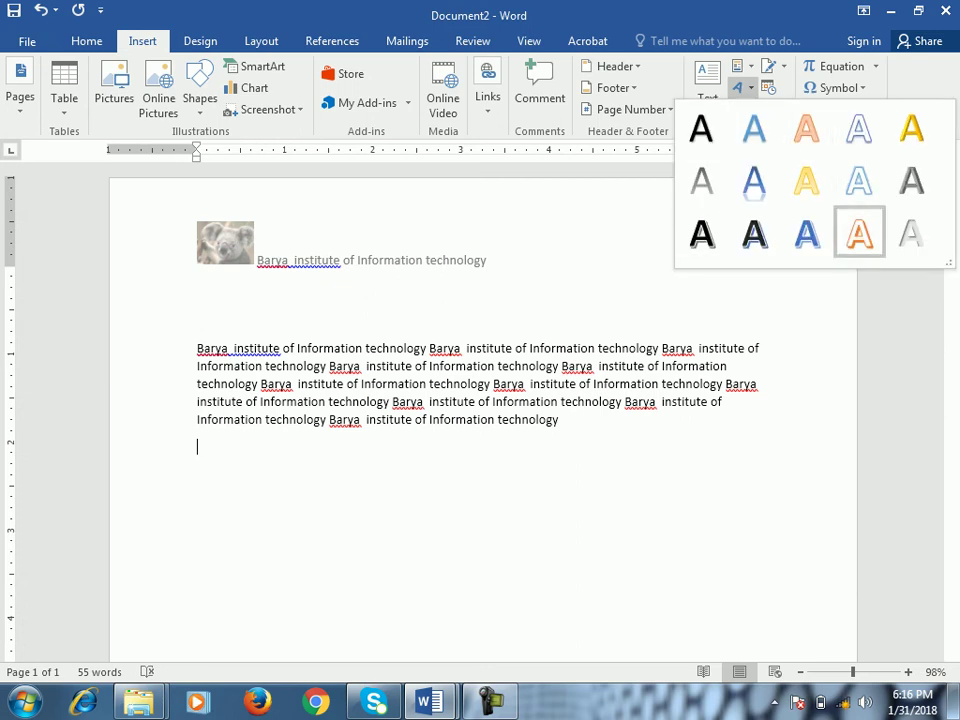
click(859, 234)
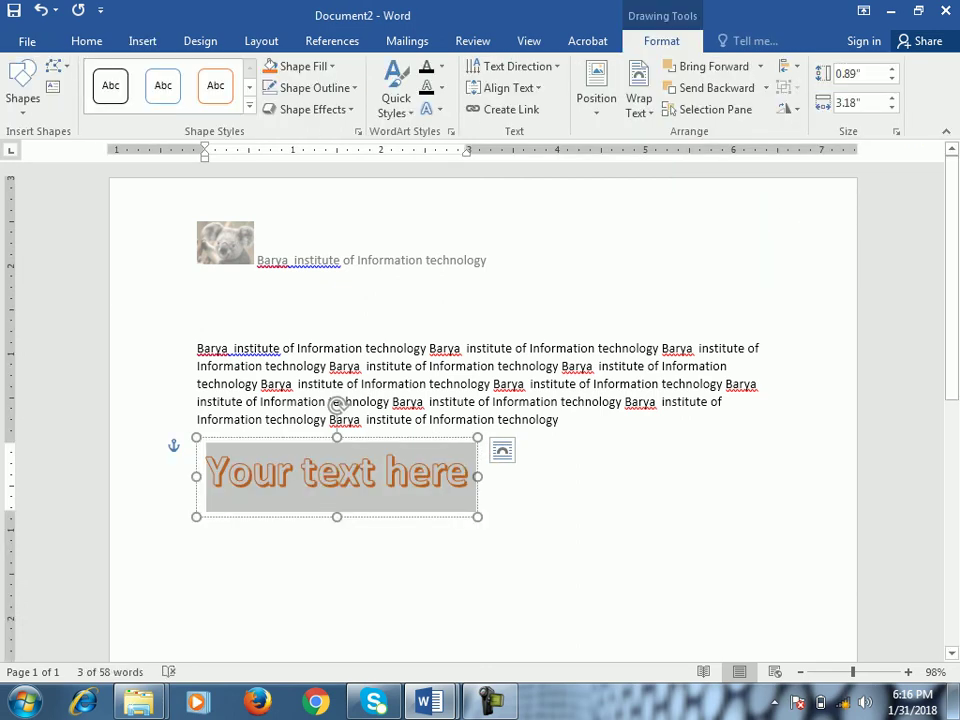
Step: Replace the WordArt placeholder text with "Barya Institute"
key(ctrl+z)
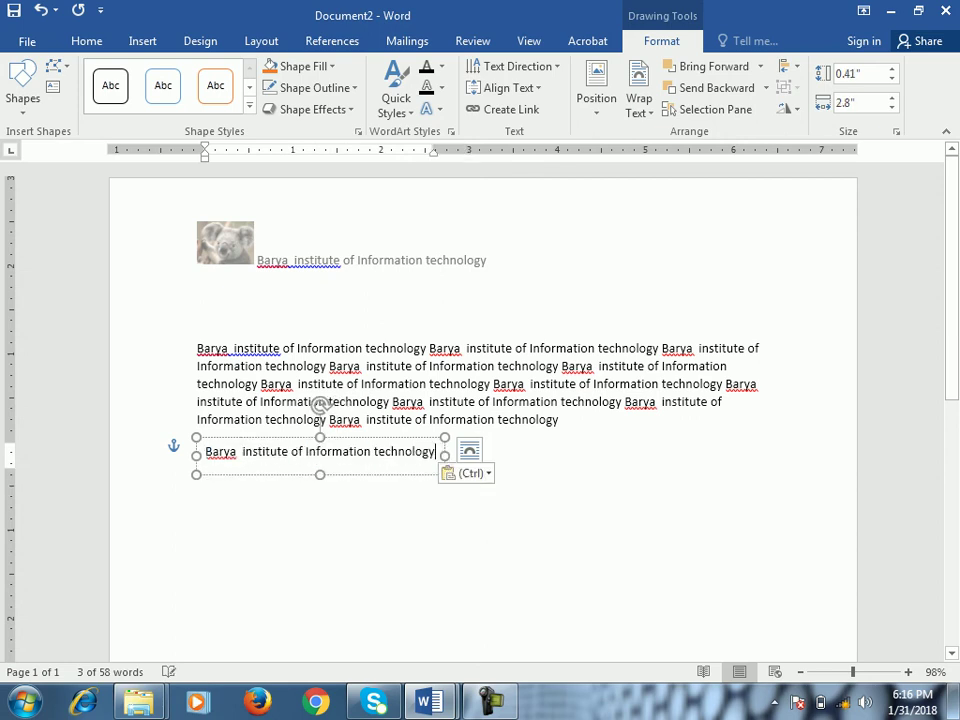
key(ctrl+y)
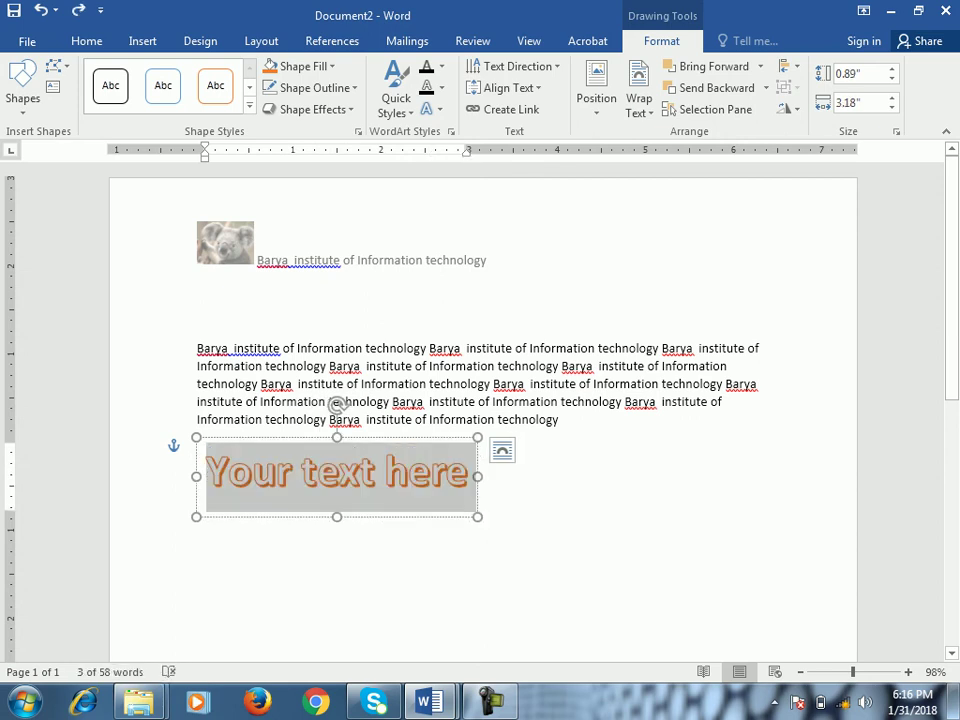
text(Barya i)
key(BackSpace)
key(BackSpace)
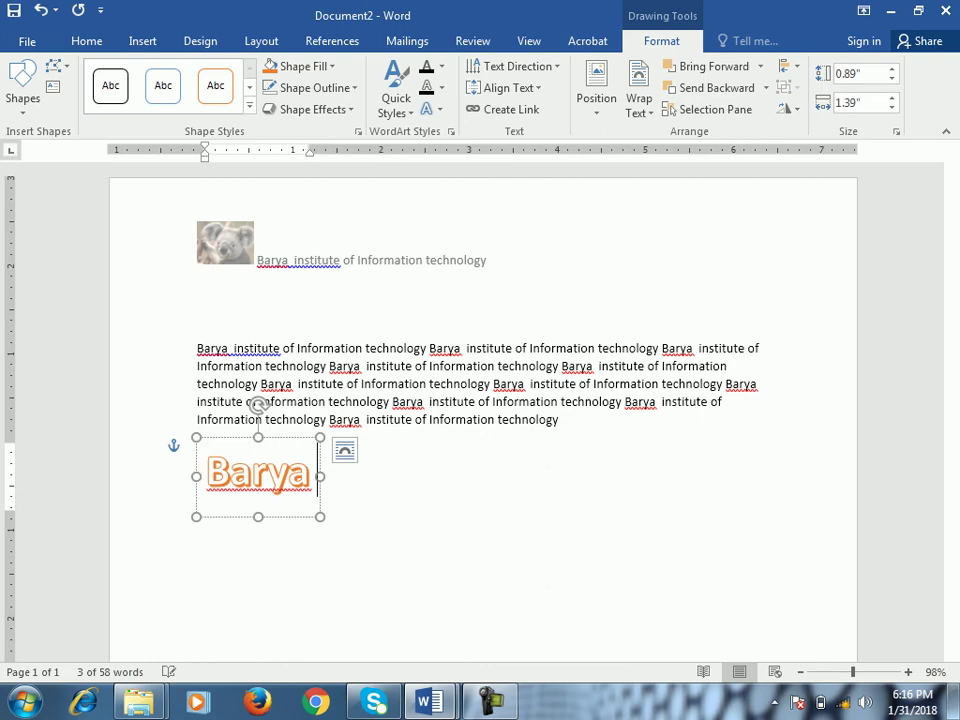
text(in)
key(BackSpace)
text(nstitute)
Step: Move the "Barya Institute" WordArt to the upper right of the page, level with the header, and deselect it
click(342, 404)
drag(342, 404, 680, 178)
click(197, 446)
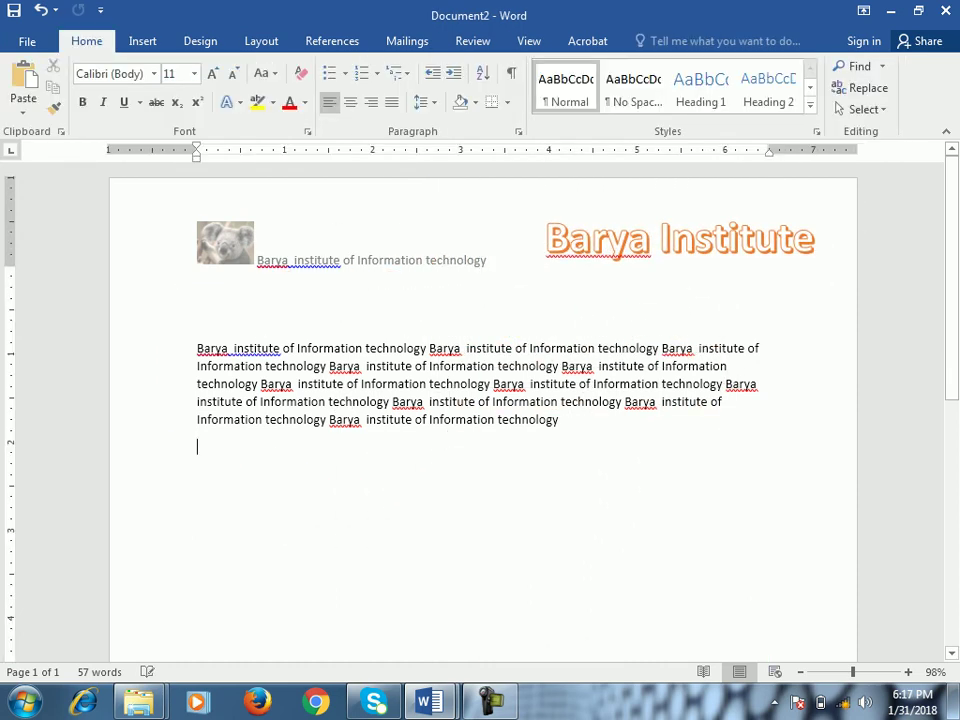
click(142, 41)
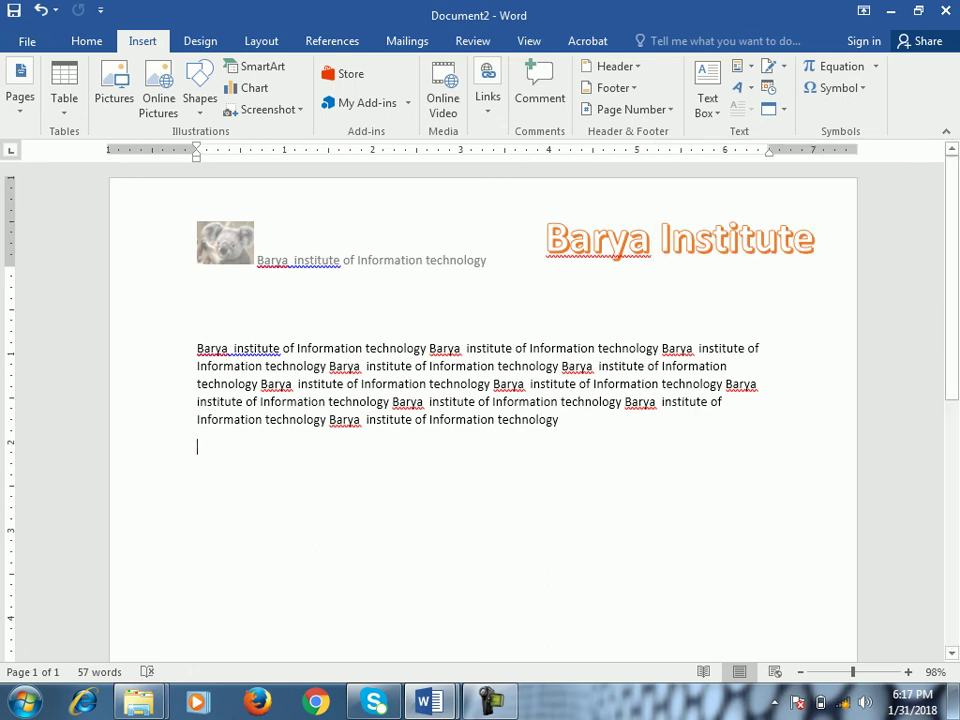
click(490, 702)
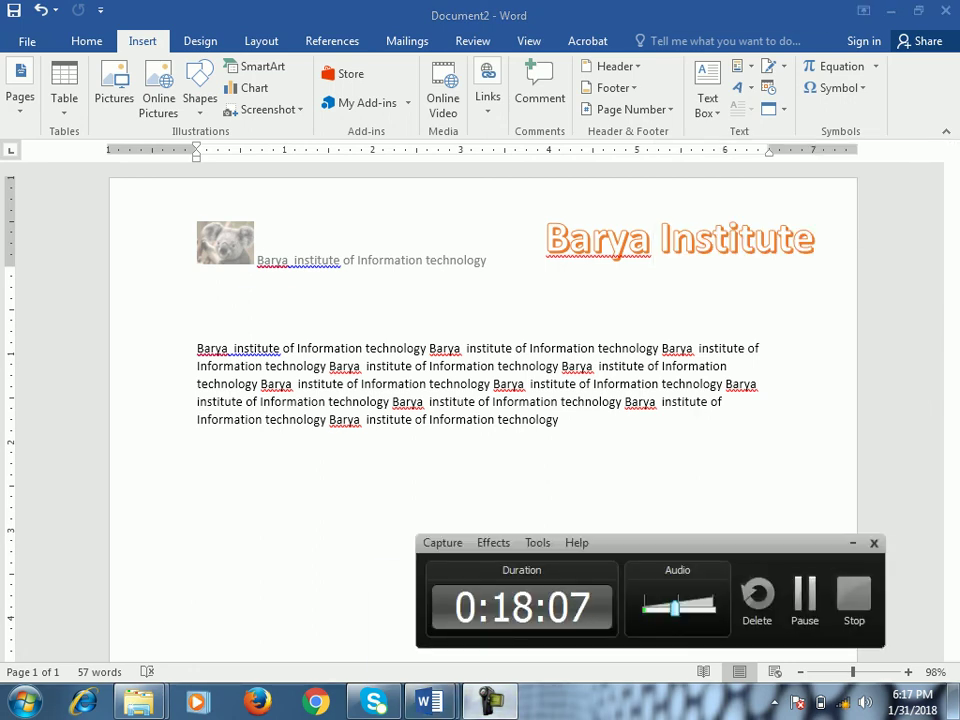